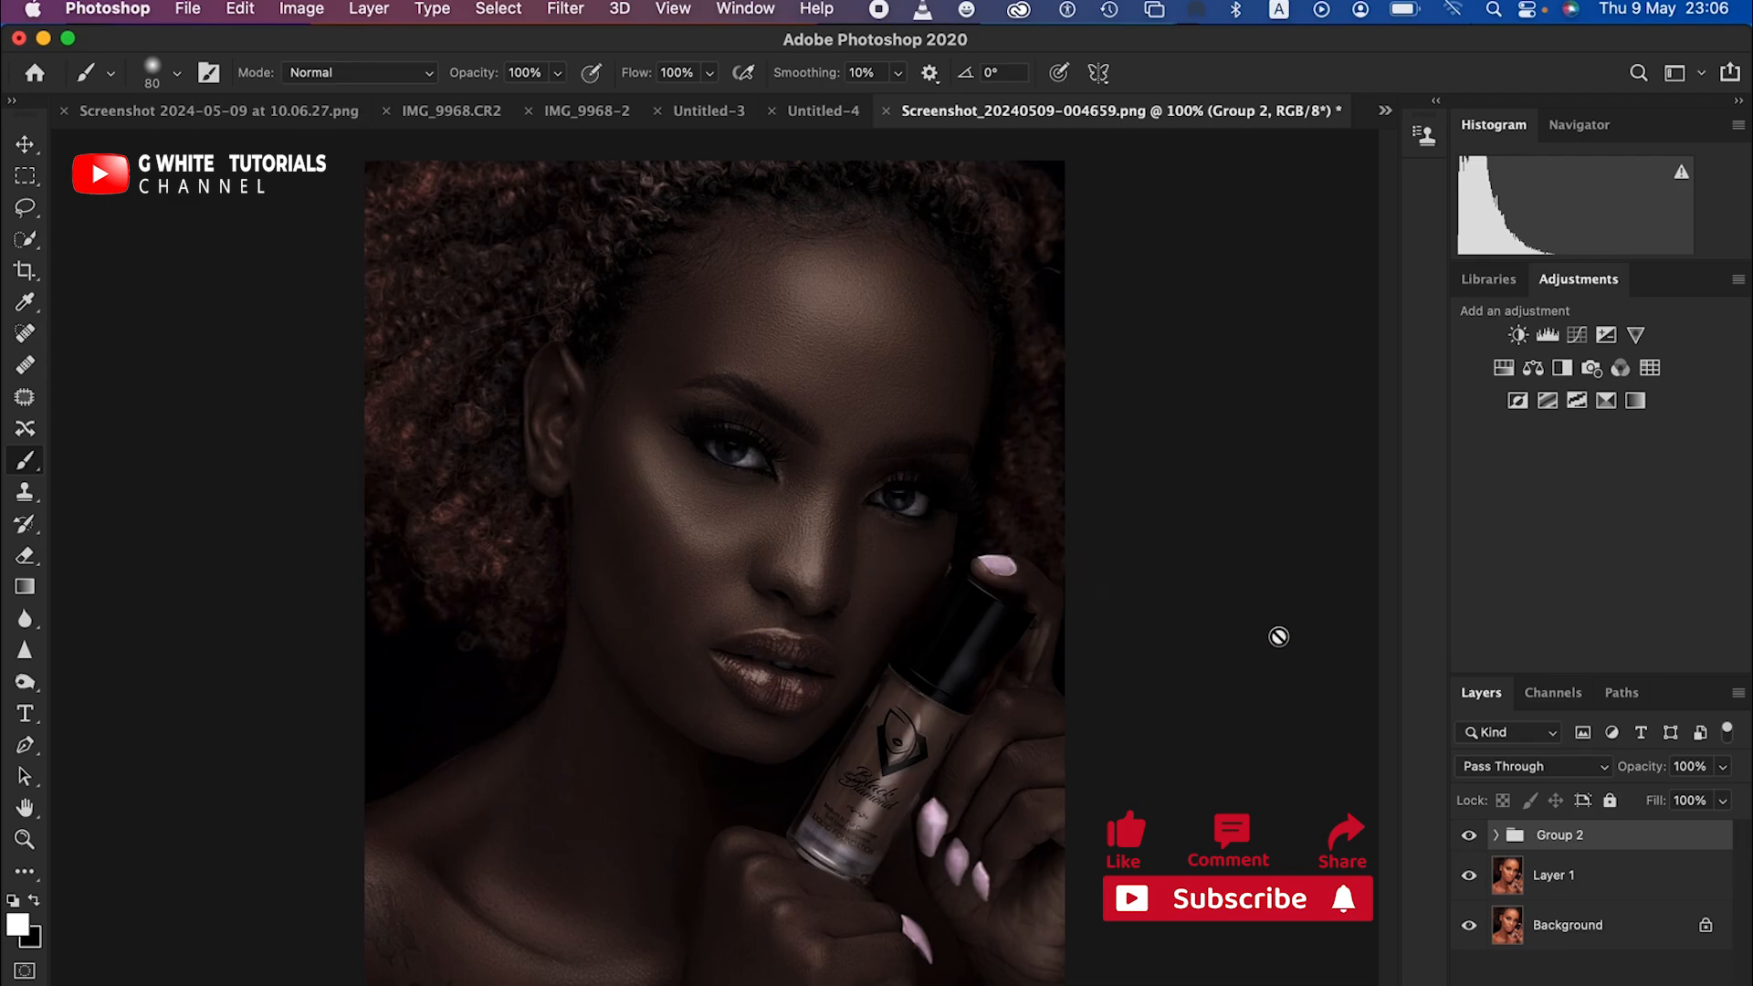
Delete Group 2 and the existing Layer 1, and duplicate the Background layer.
drag(1624, 837, 1675, 985)
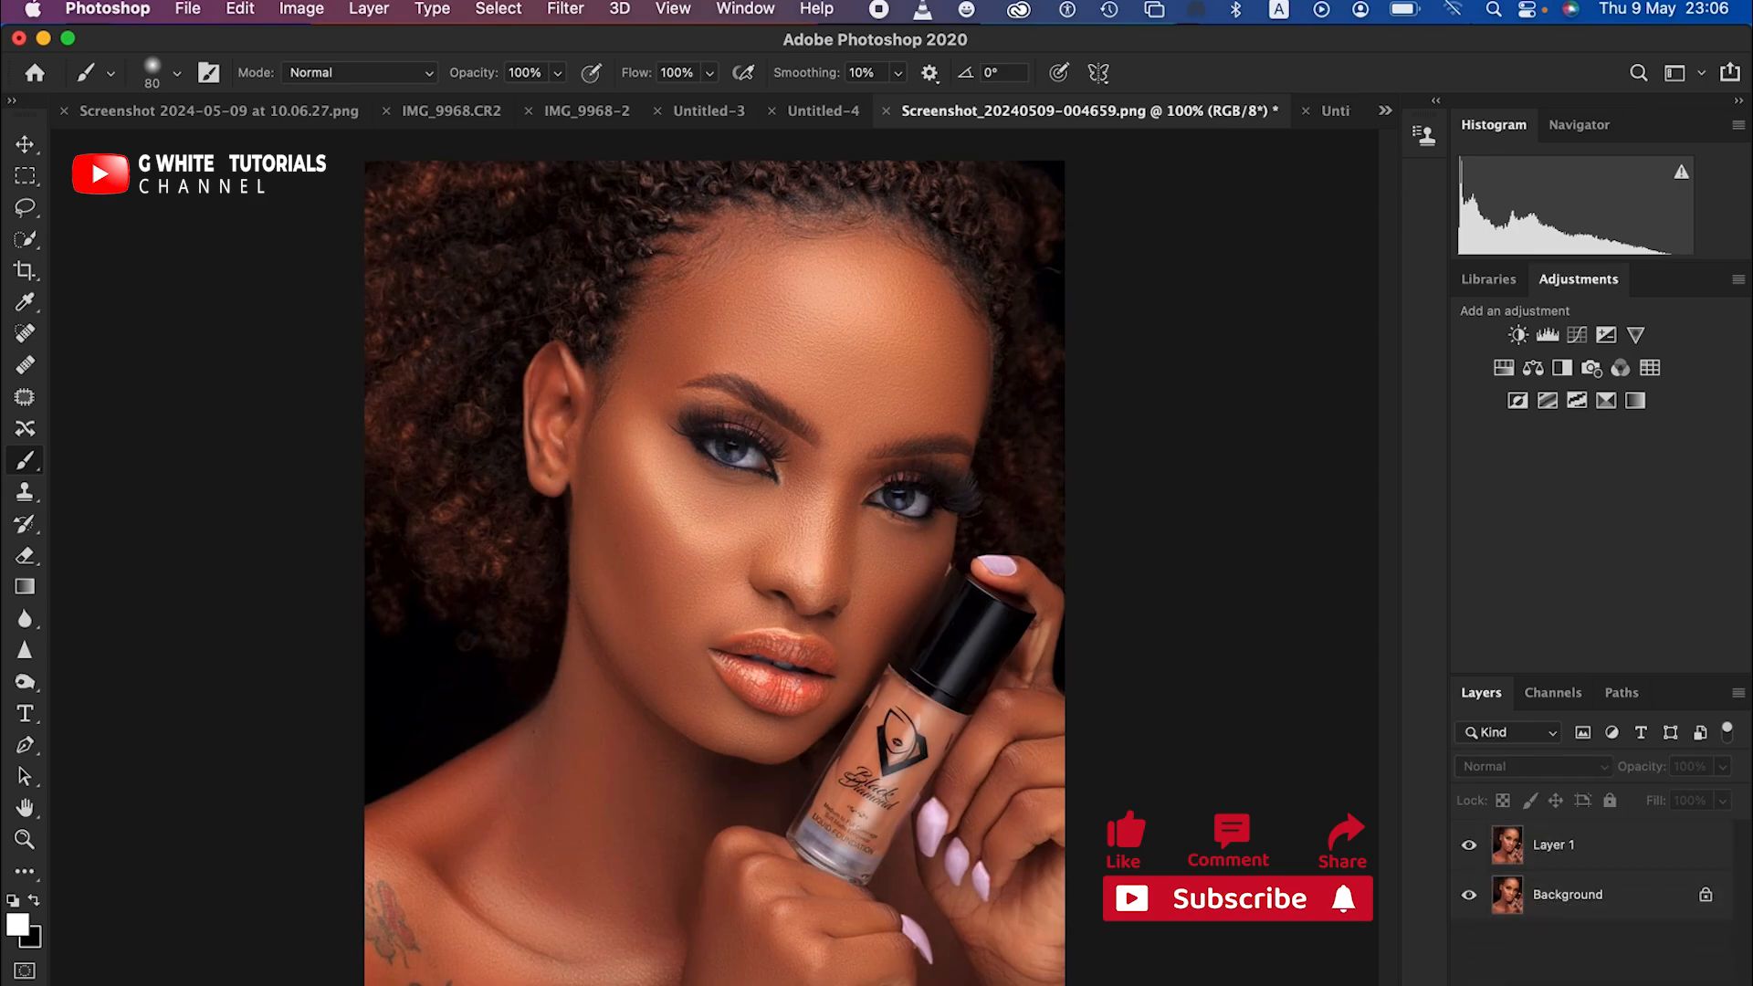
click(1648, 854)
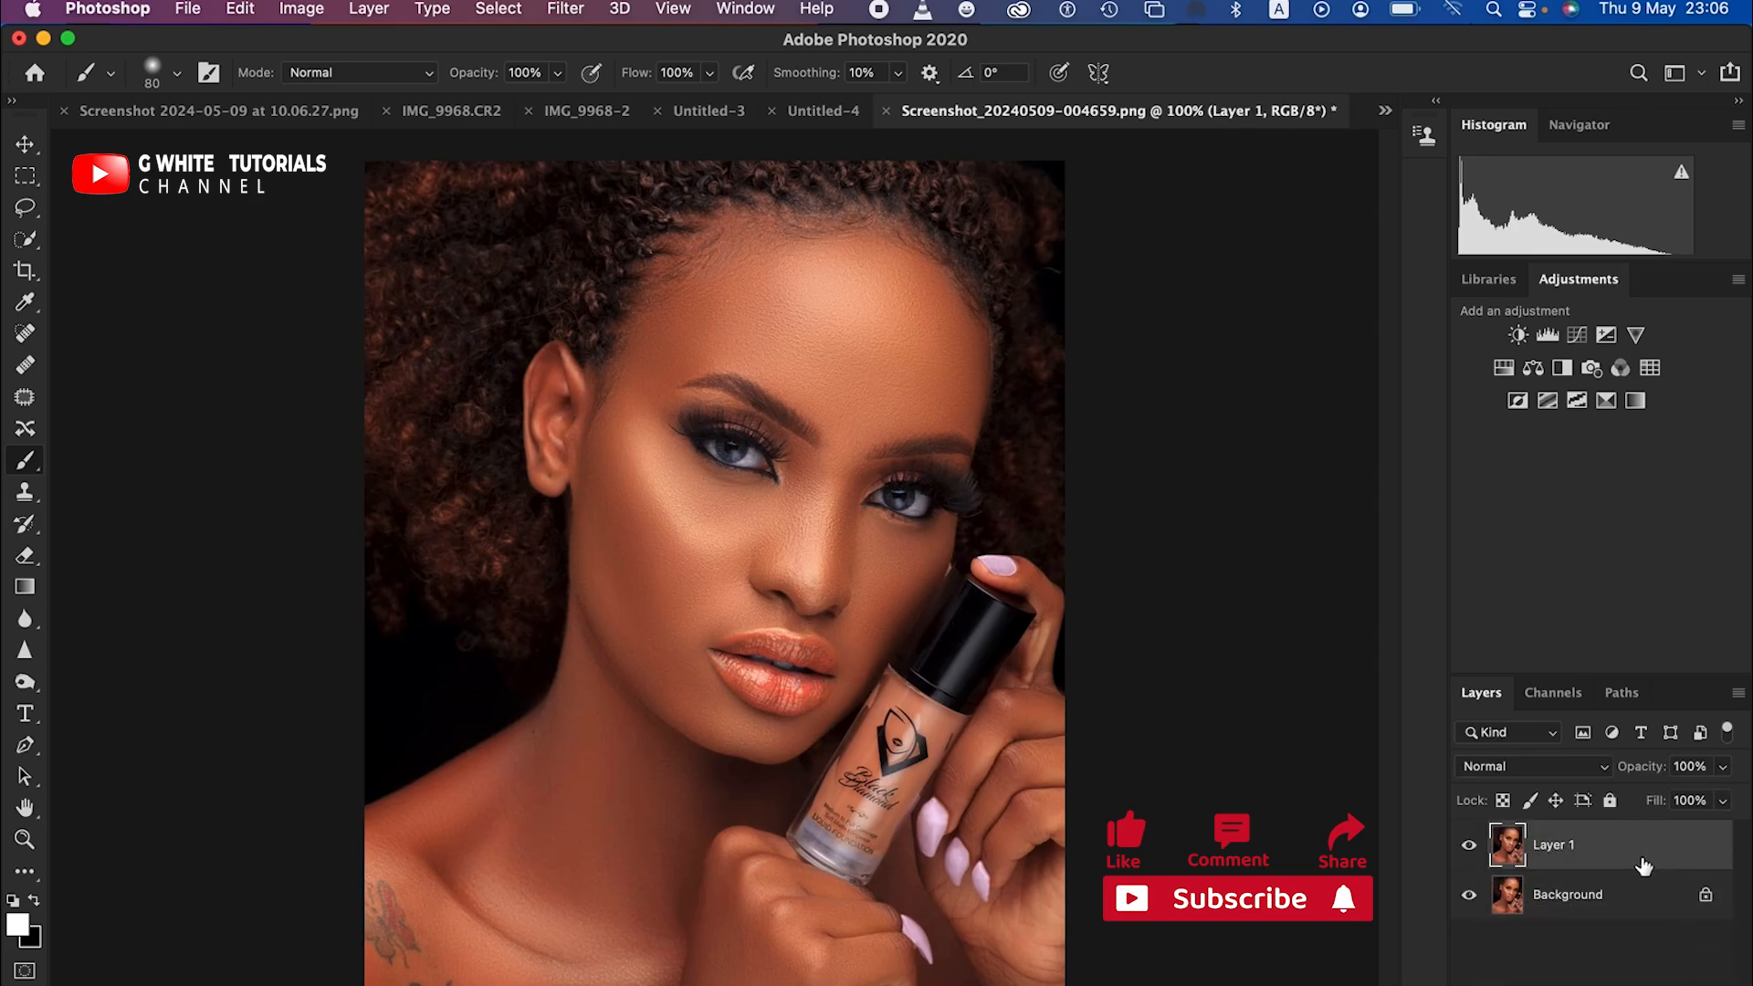
key(Delete)
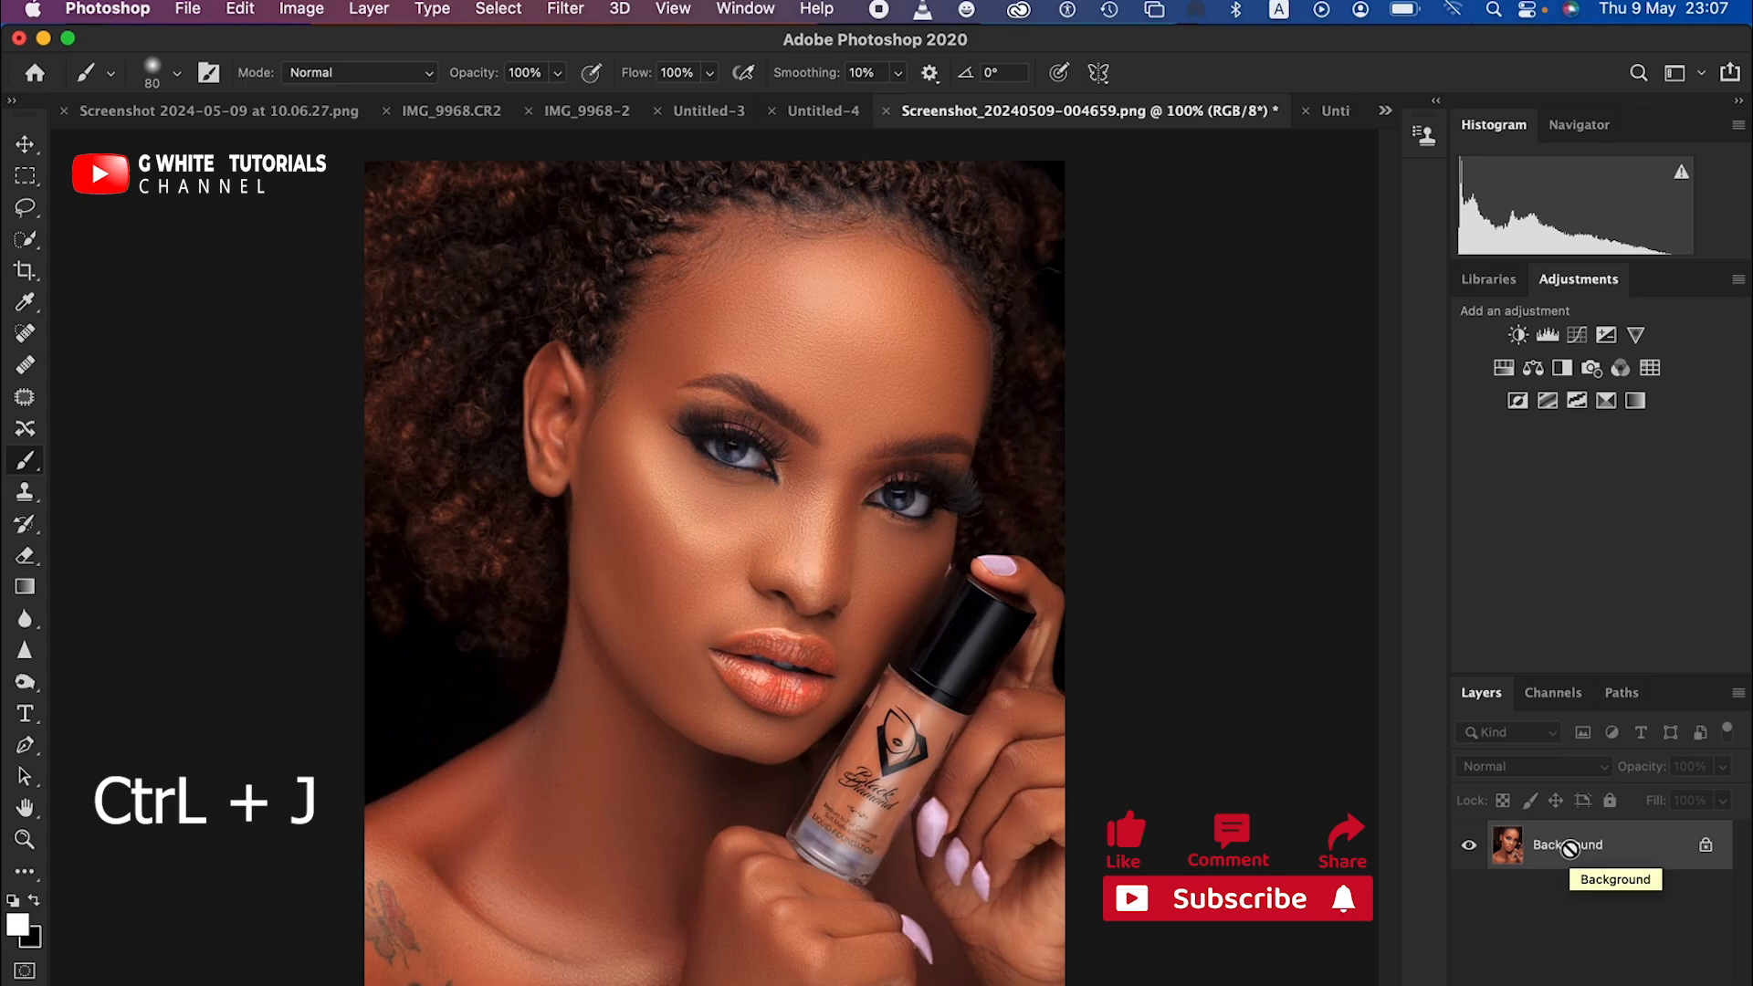
key(ctrl+j)
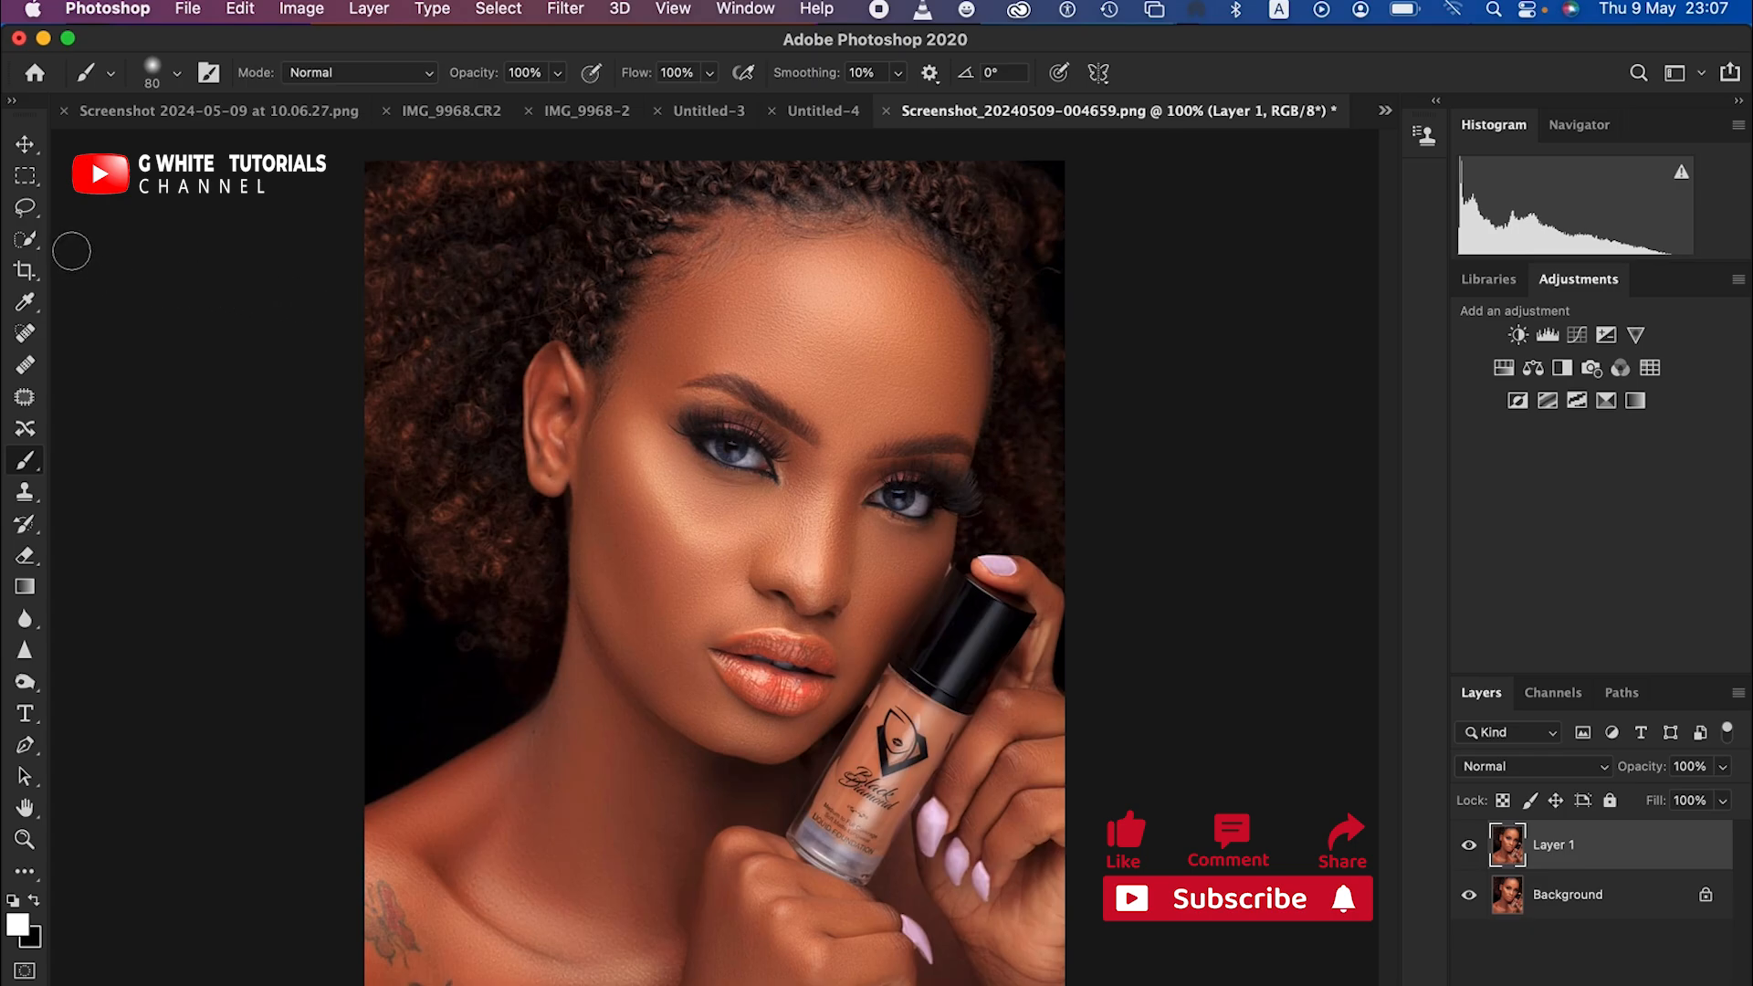
Select the woman's face, neck, shoulders and hands together with the bottle using the Quick Selection tool.
click(27, 240)
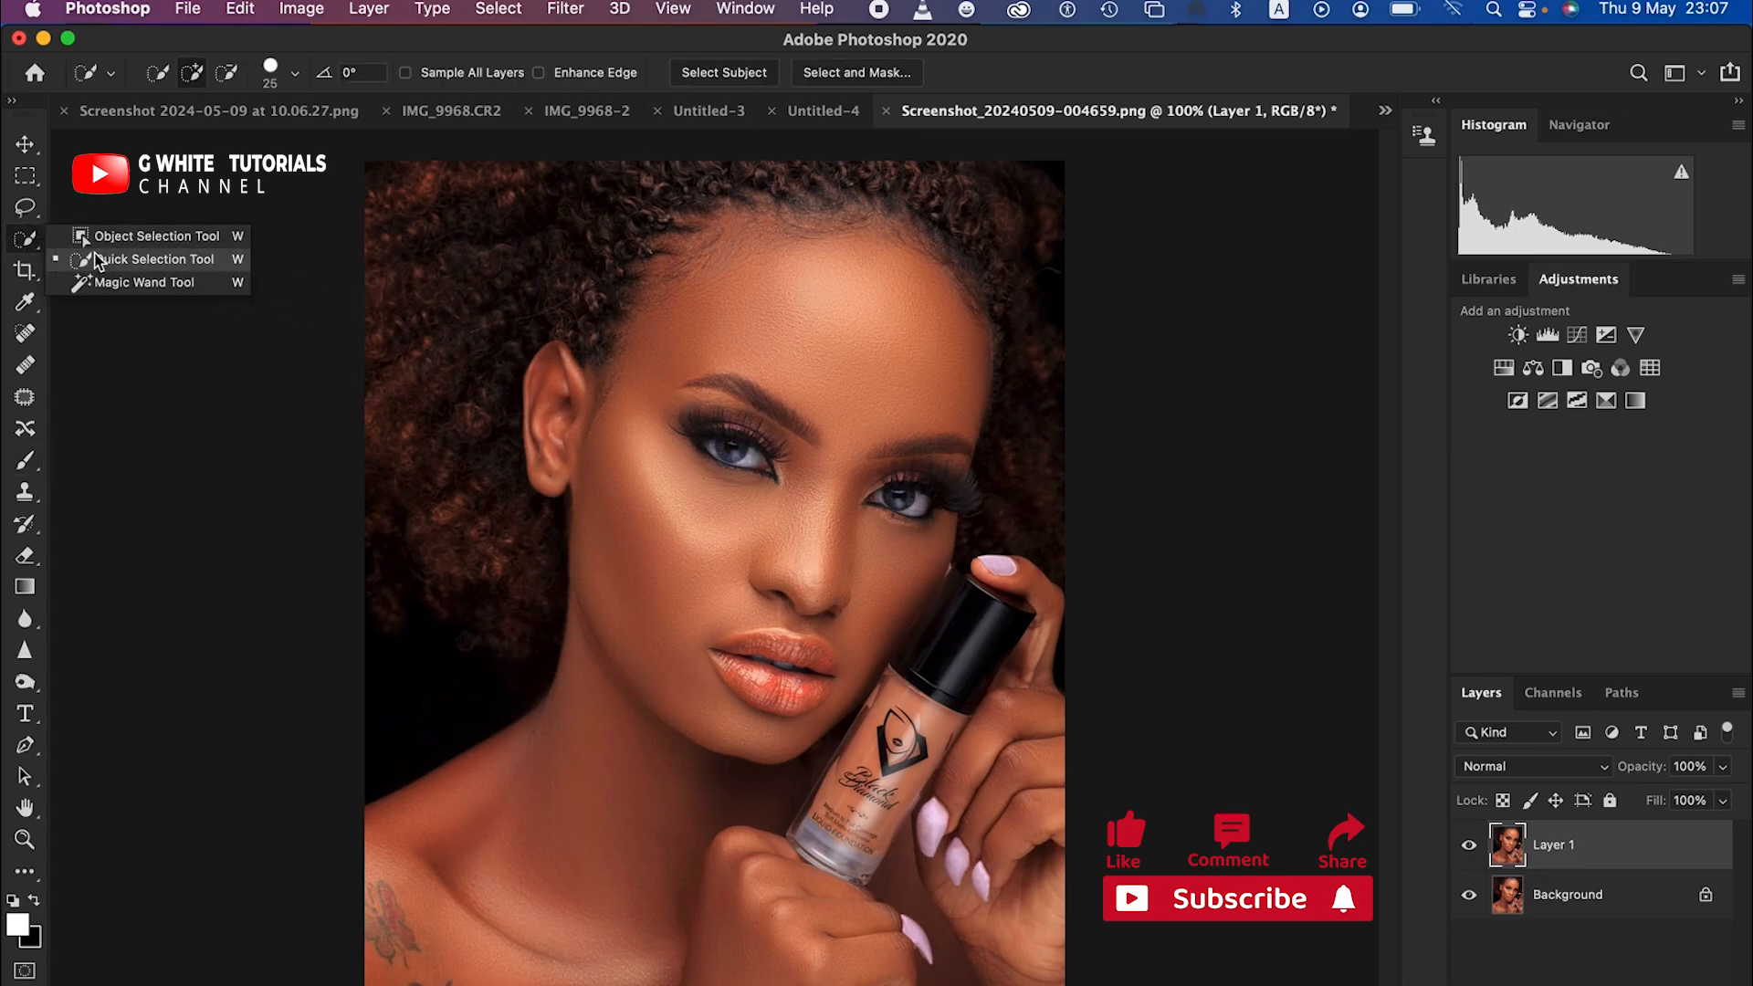
click(128, 259)
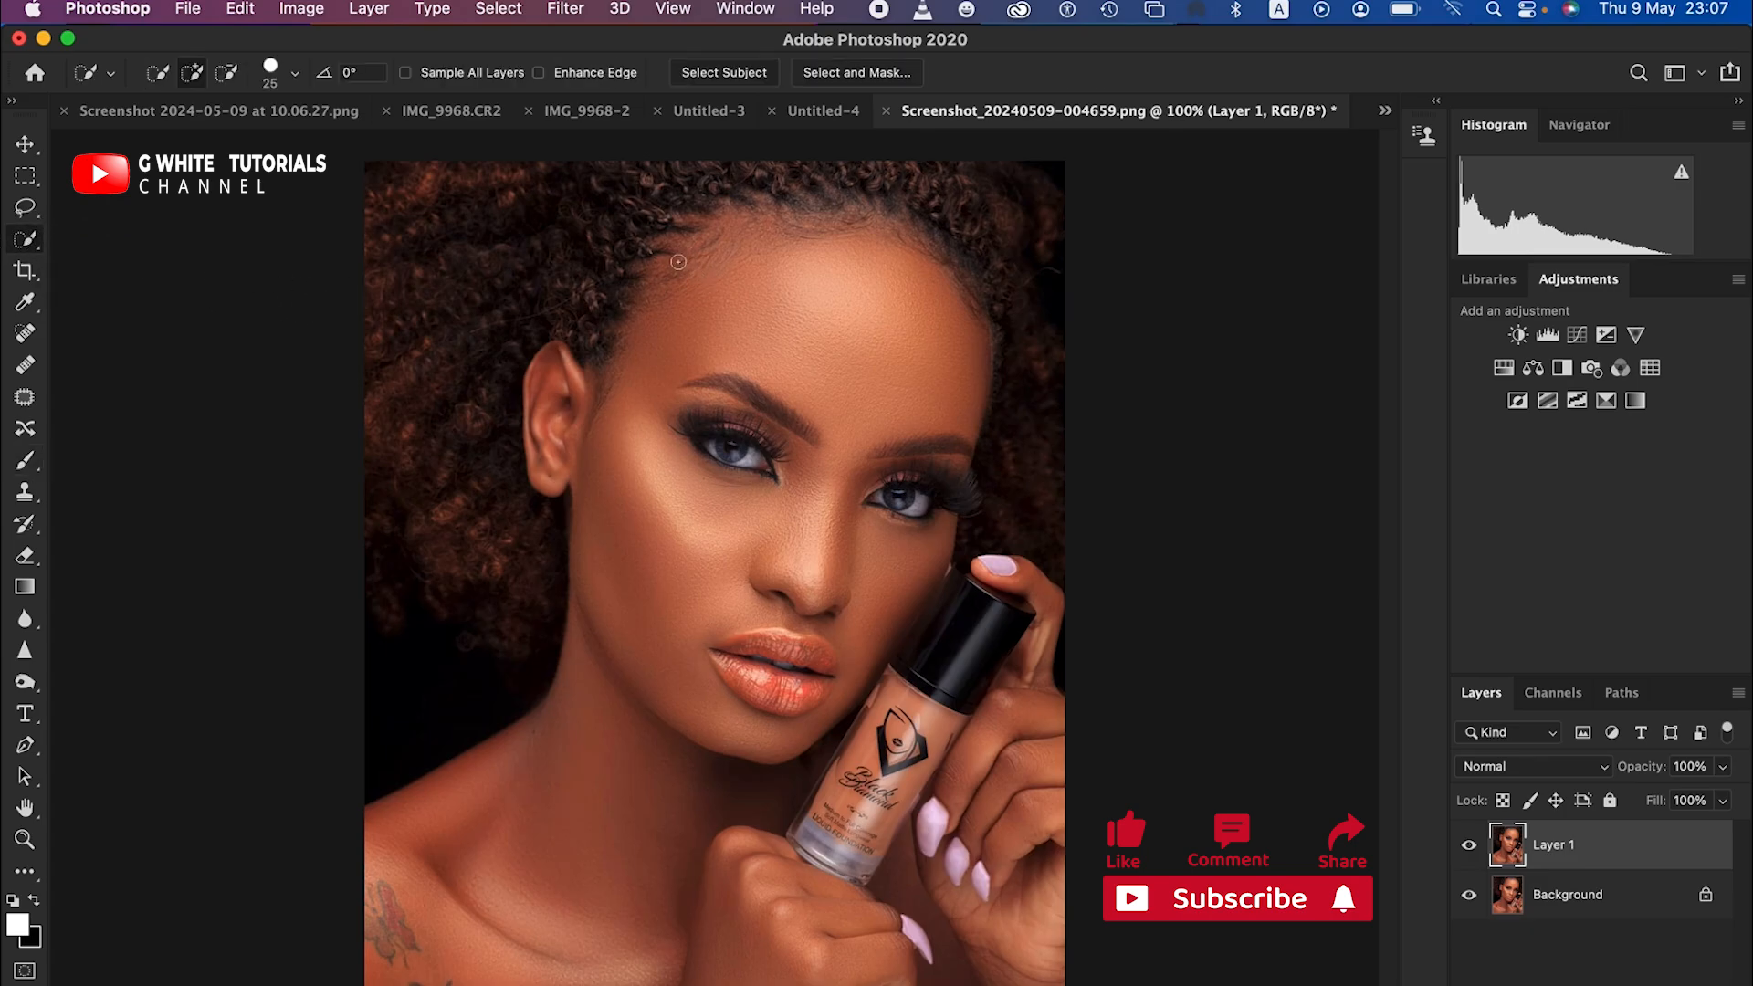
mouse_move(678, 262)
mouse_down()
mouse_move(686, 235)
mouse_move(635, 360)
mouse_move(586, 398)
mouse_move(547, 383)
mouse_move(561, 452)
mouse_move(621, 511)
mouse_move(641, 595)
mouse_move(606, 841)
mouse_move(950, 657)
mouse_move(956, 794)
mouse_move(991, 777)
mouse_move(1005, 822)
mouse_up()
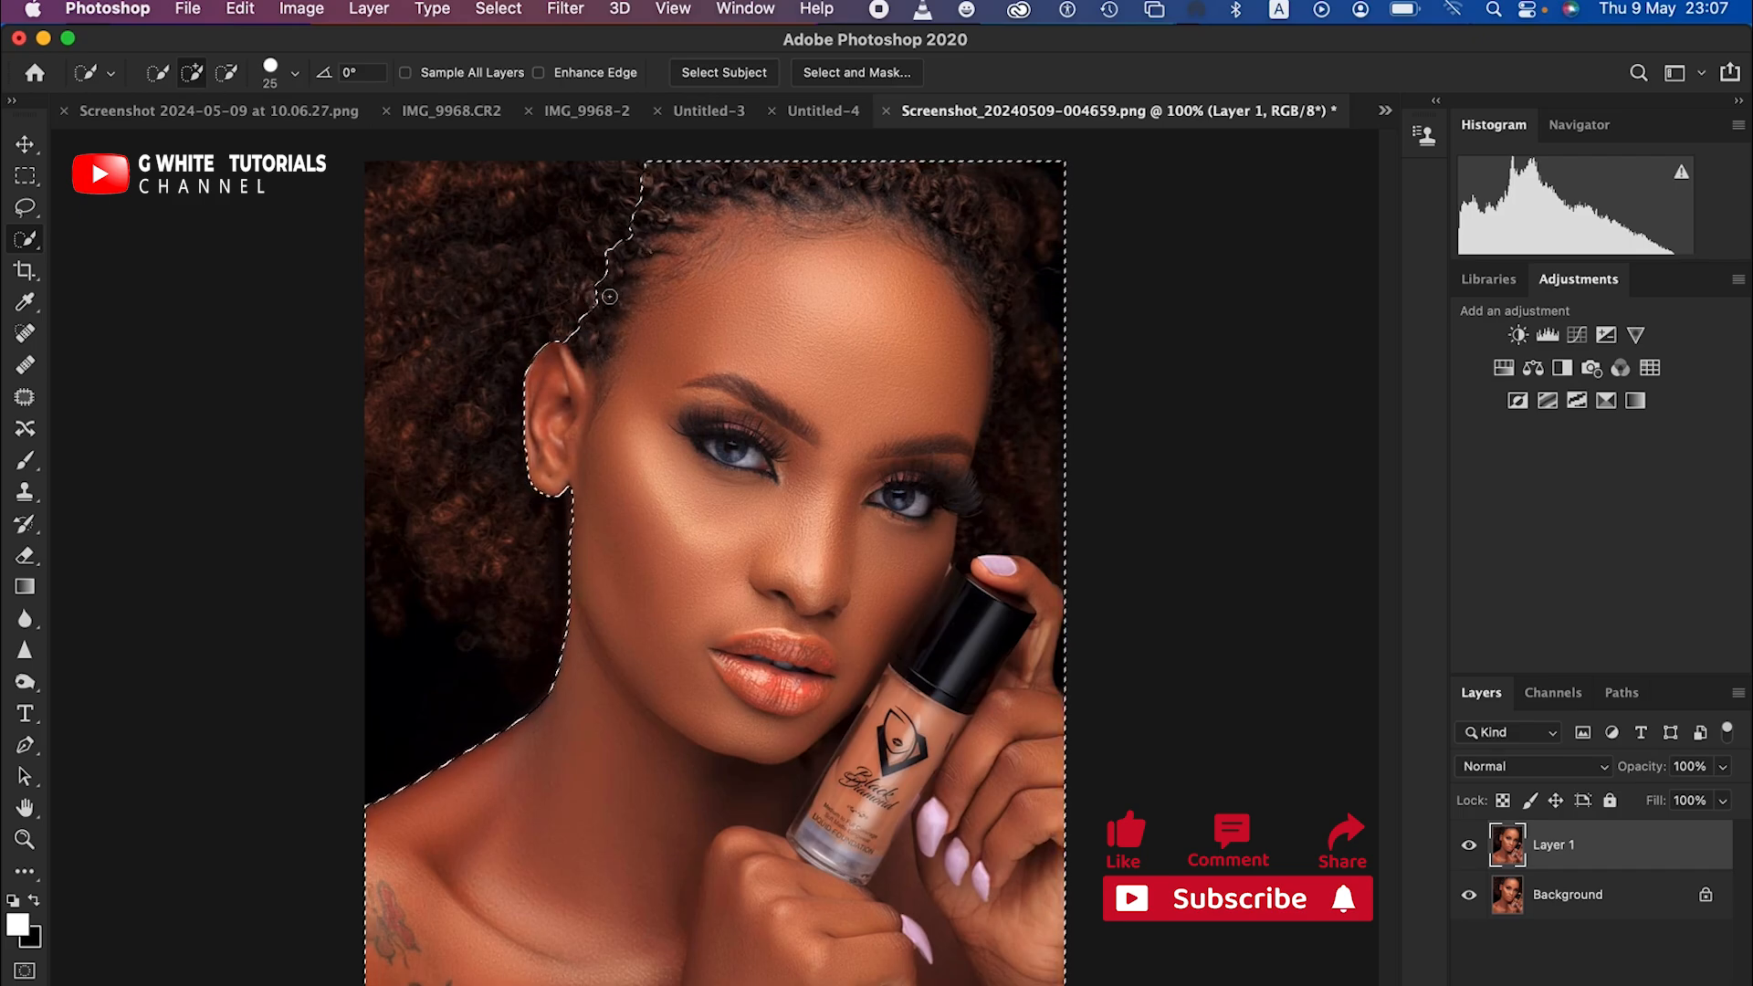
Subtract the hair around the forehead, above the ear and beside the face from the selection.
key(alt)
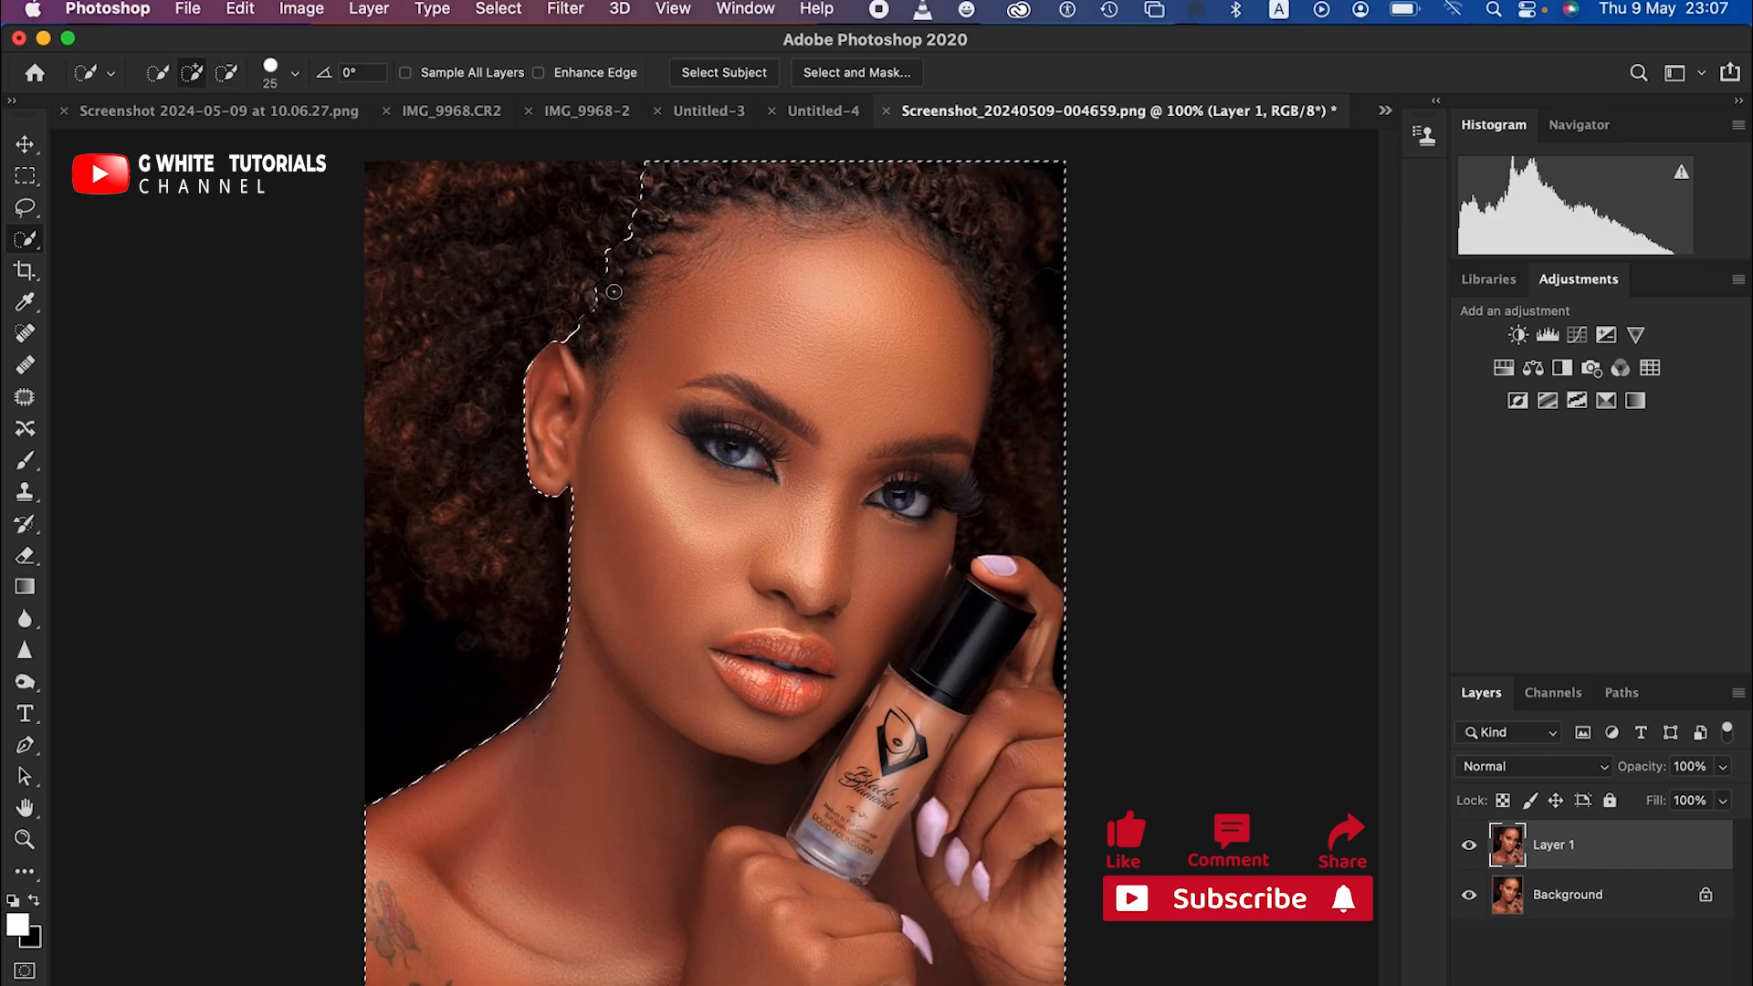
key(alt)
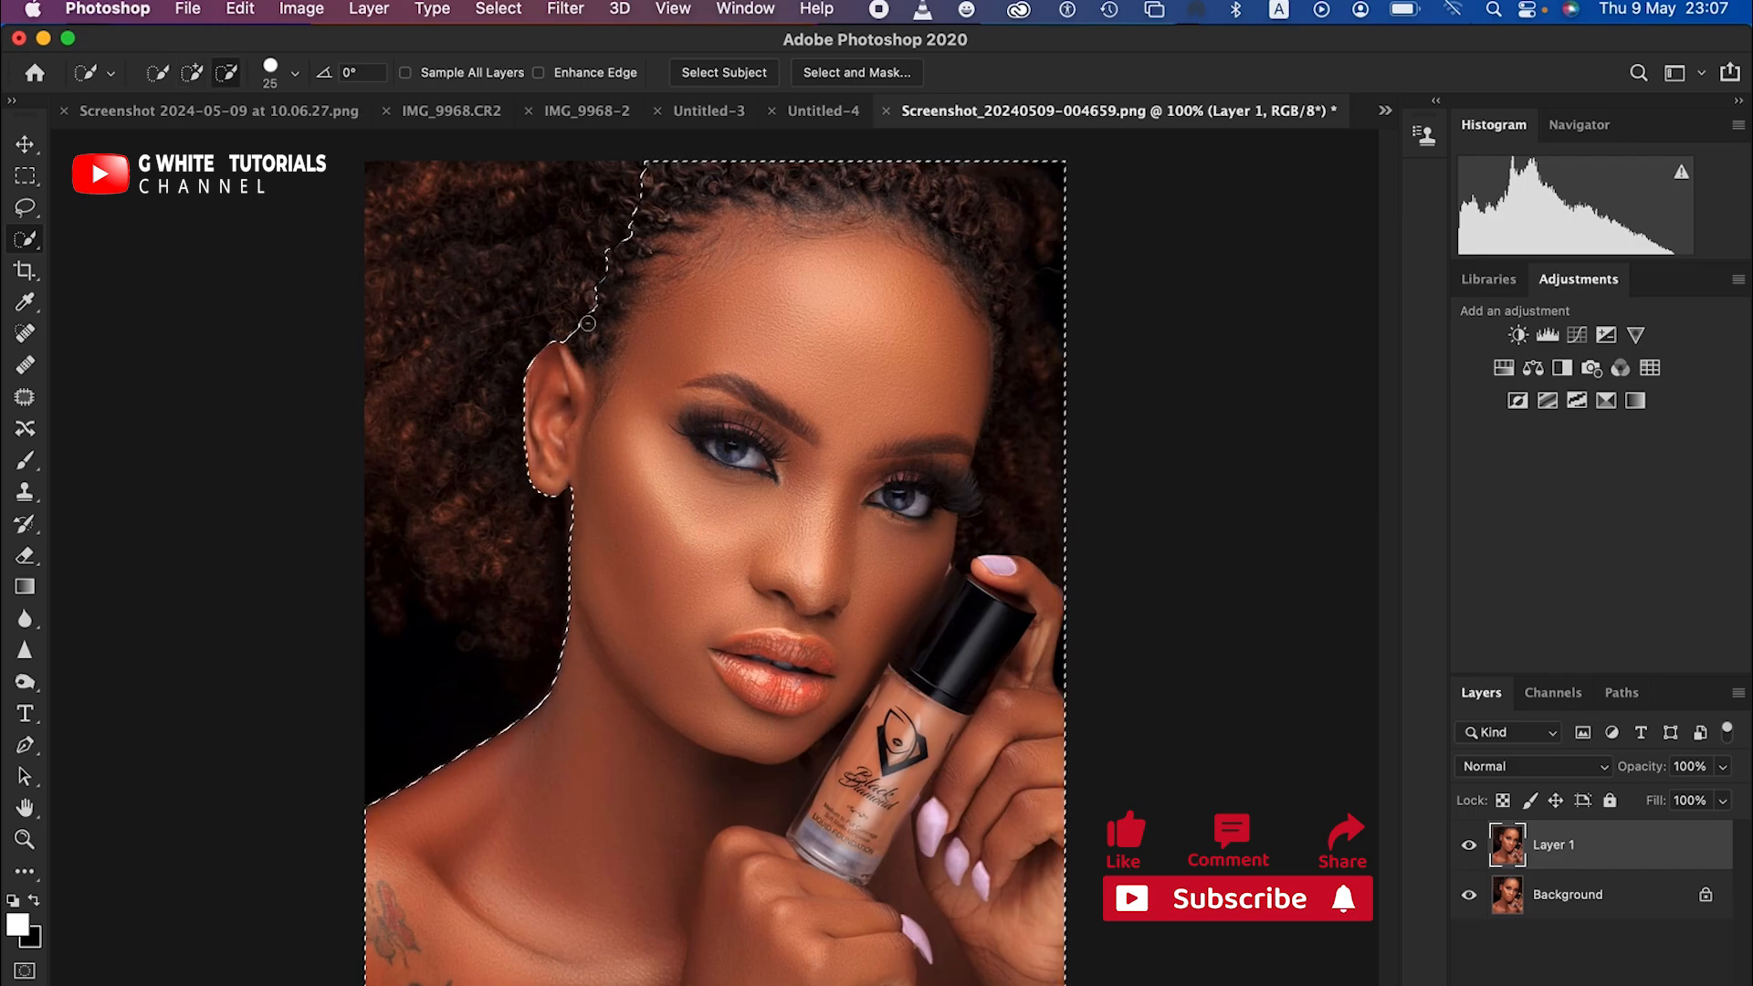
key(alt)
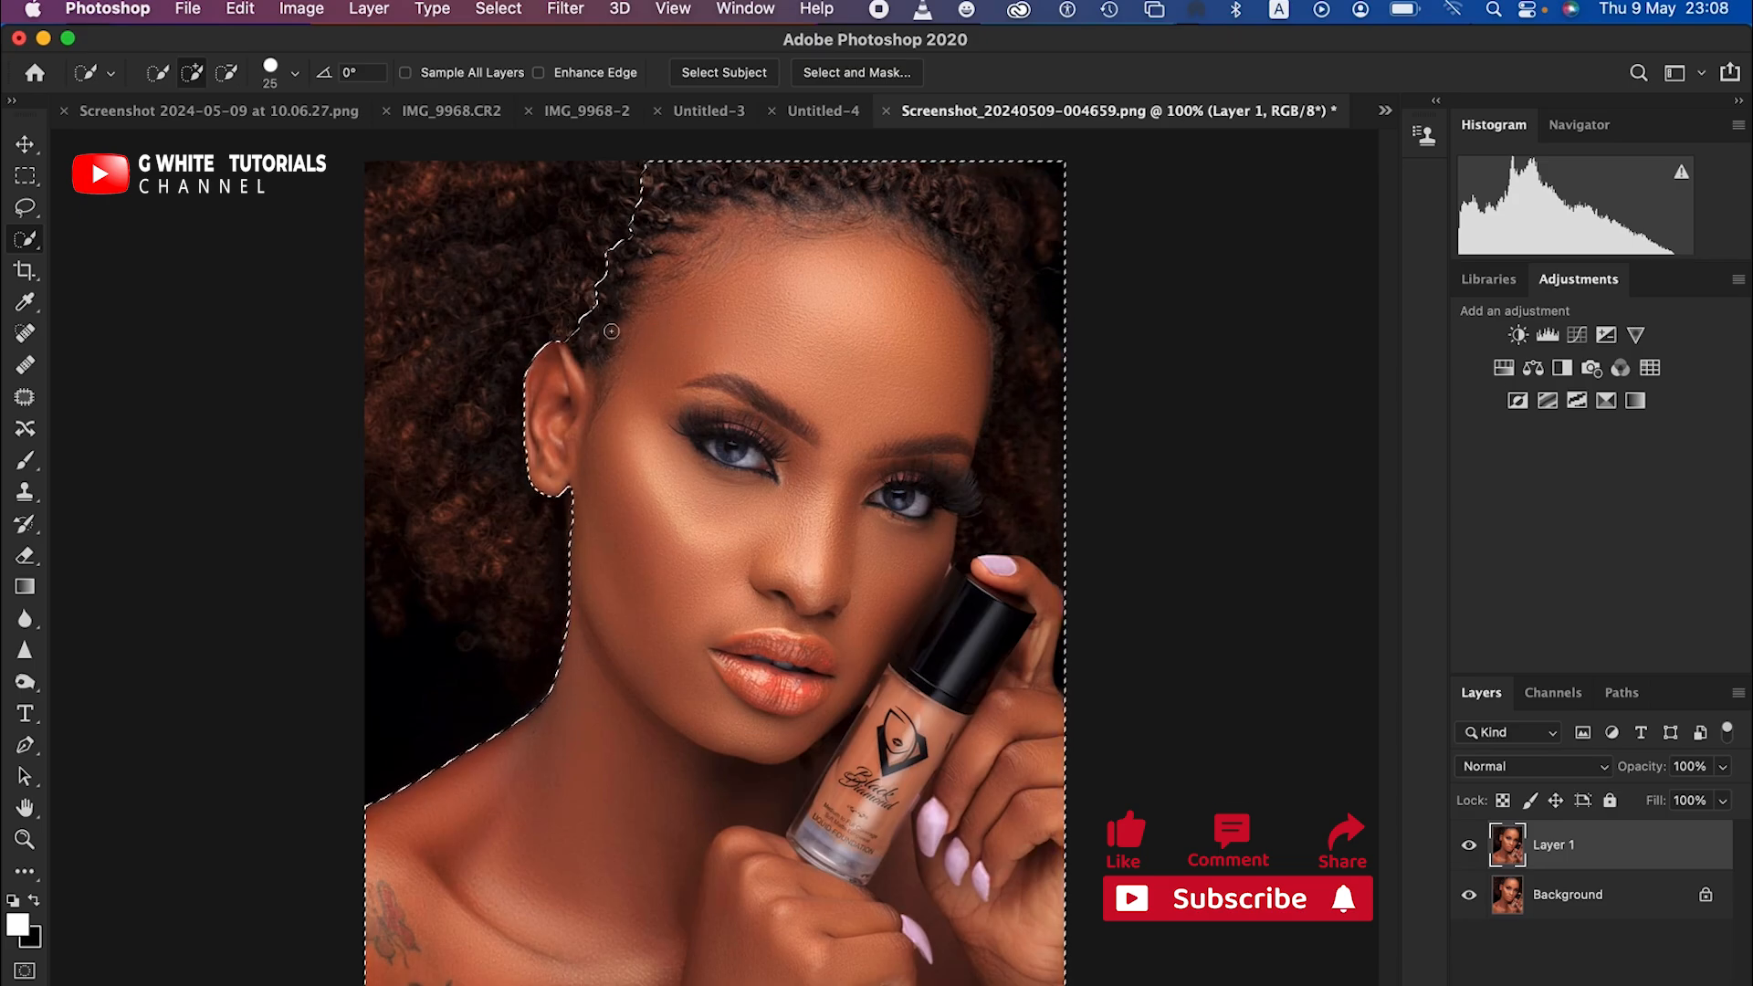
key(alt)
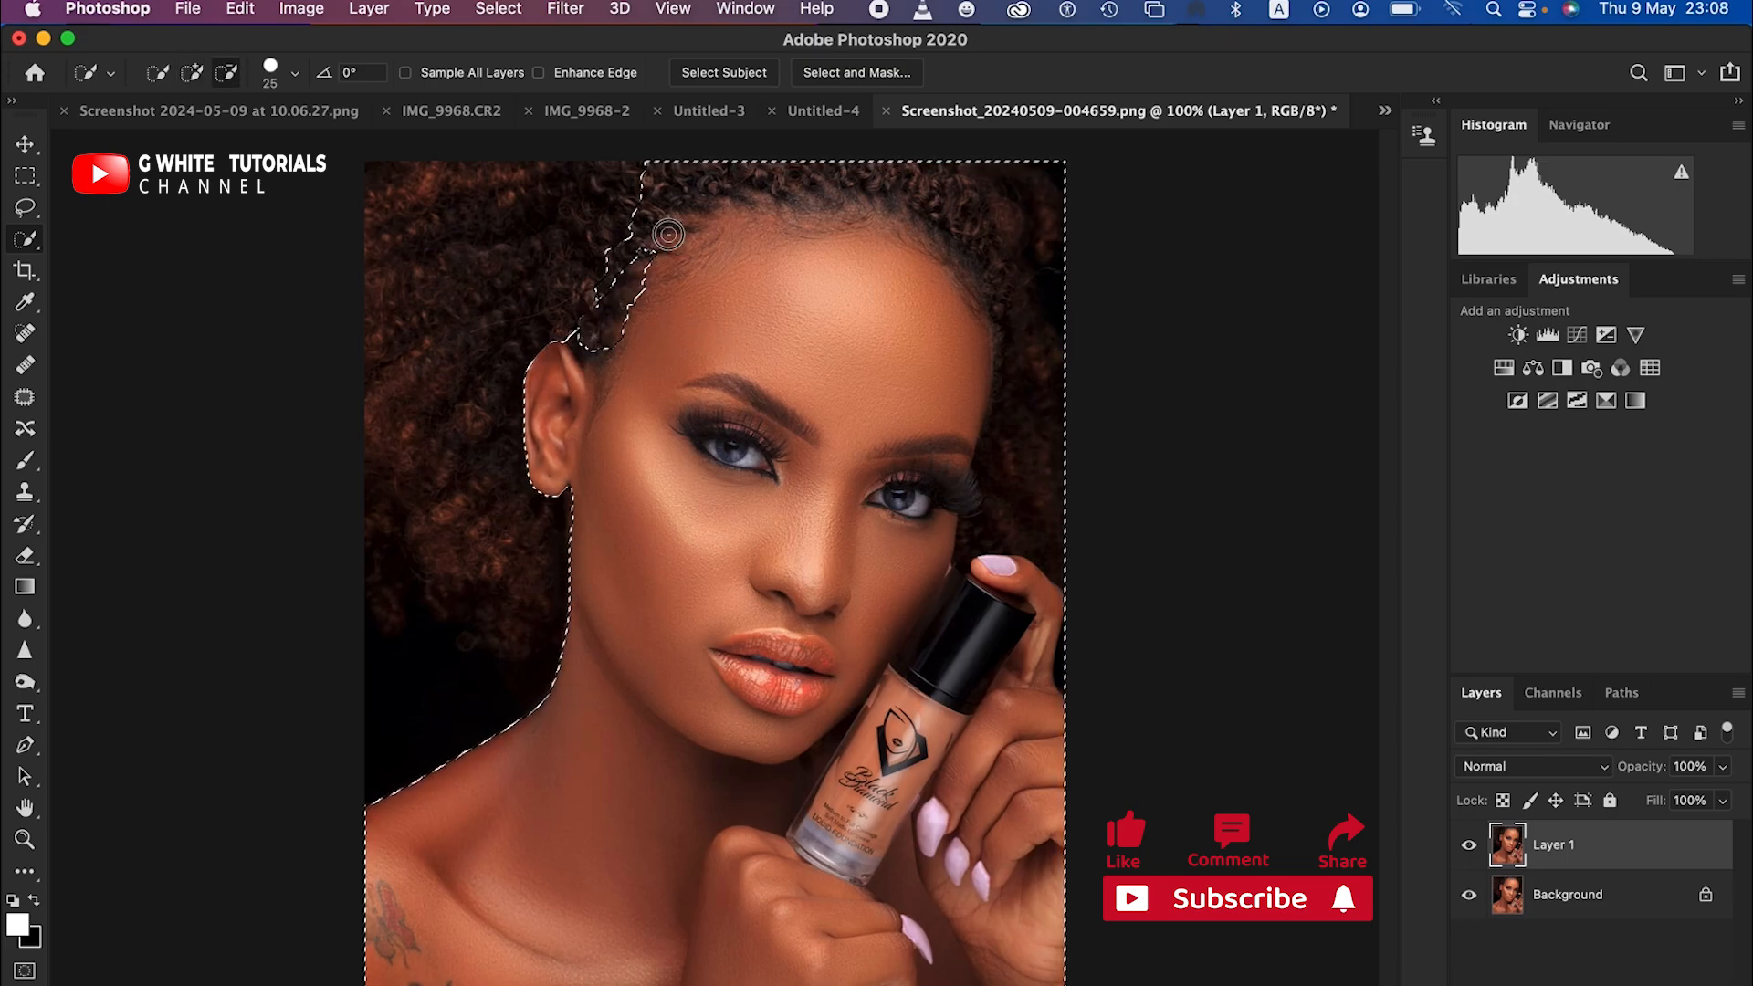
mouse_move(667, 235)
mouse_down()
mouse_move(752, 170)
mouse_move(916, 186)
mouse_move(979, 220)
mouse_move(1029, 302)
mouse_move(1013, 448)
mouse_move(1030, 509)
mouse_up()
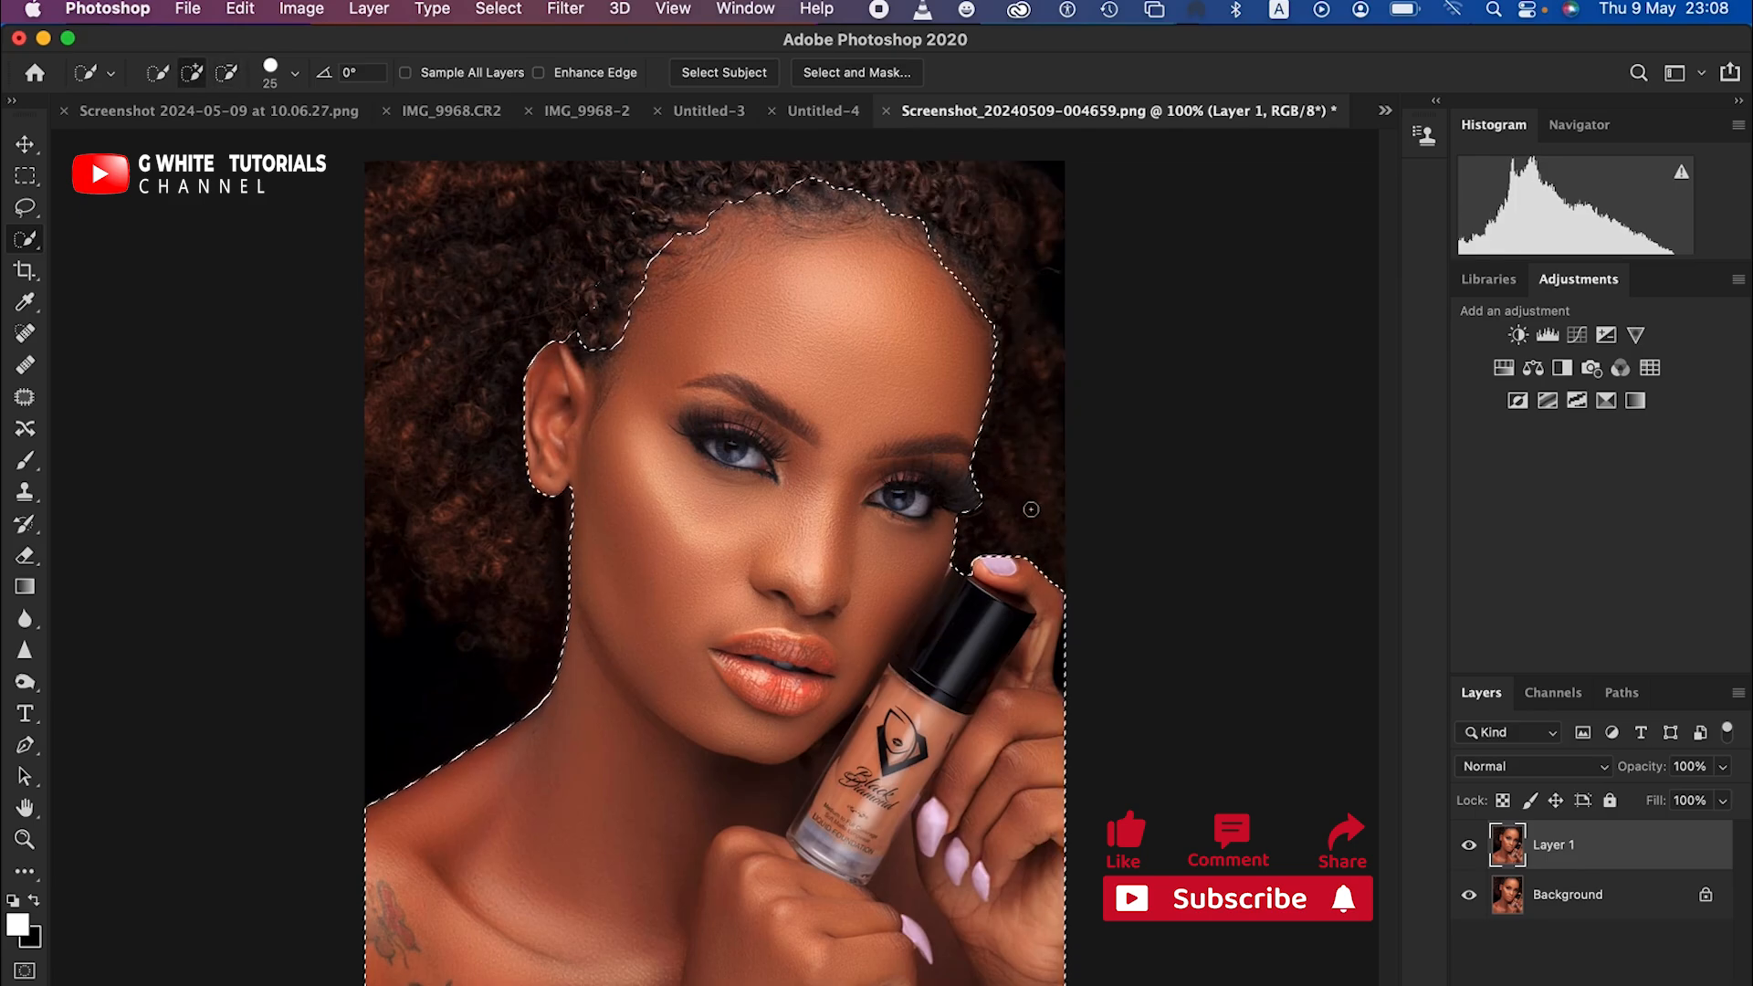
key(alt)
alt+click(1065, 666)
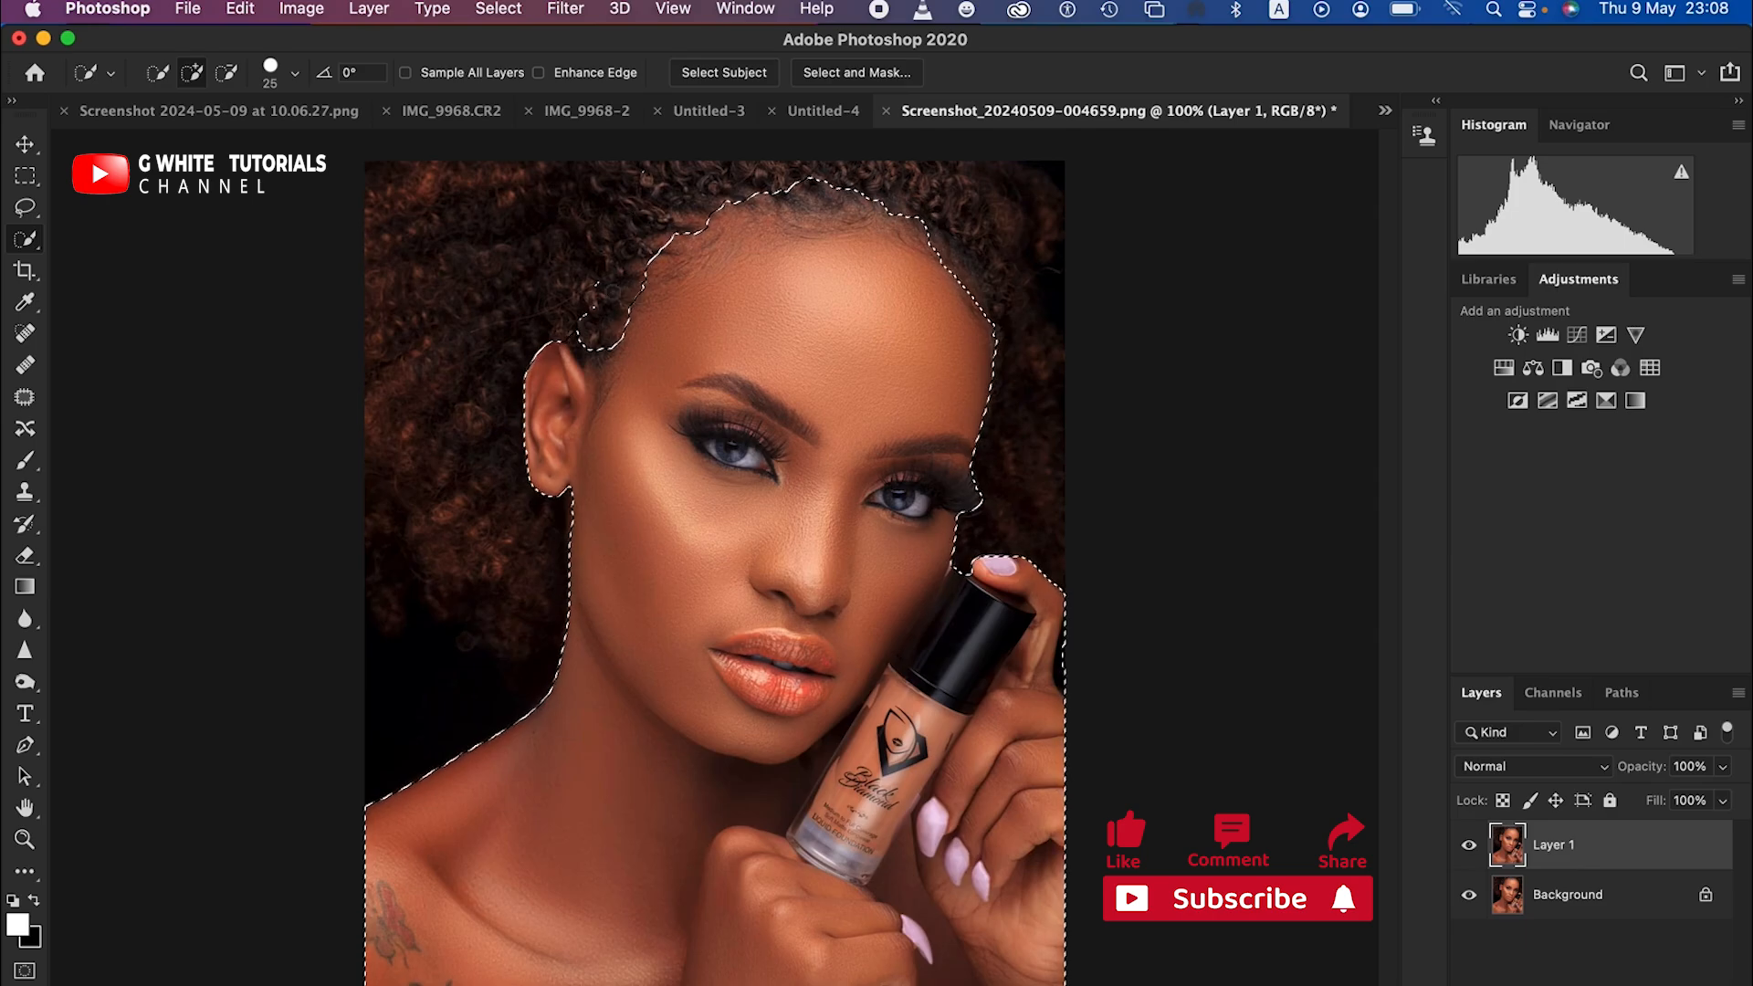
Extend the selection over the hairline at the temple on the bottle side of the forehead.
click(194, 73)
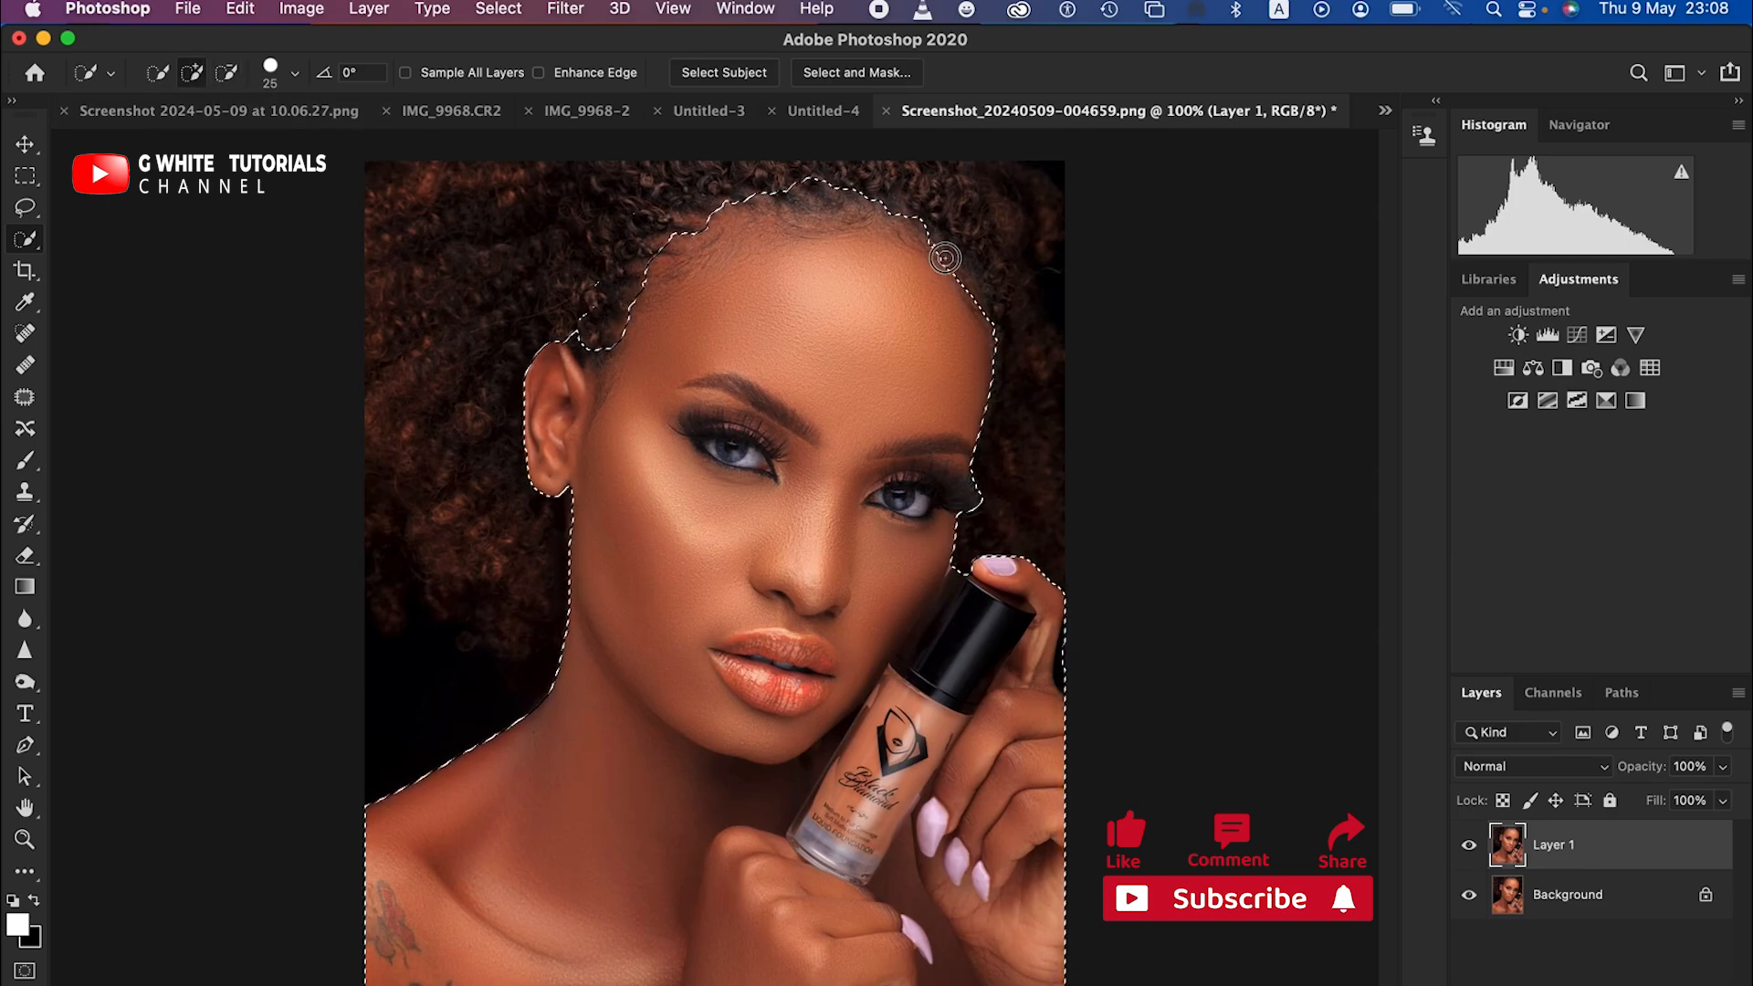
drag(962, 267, 970, 287)
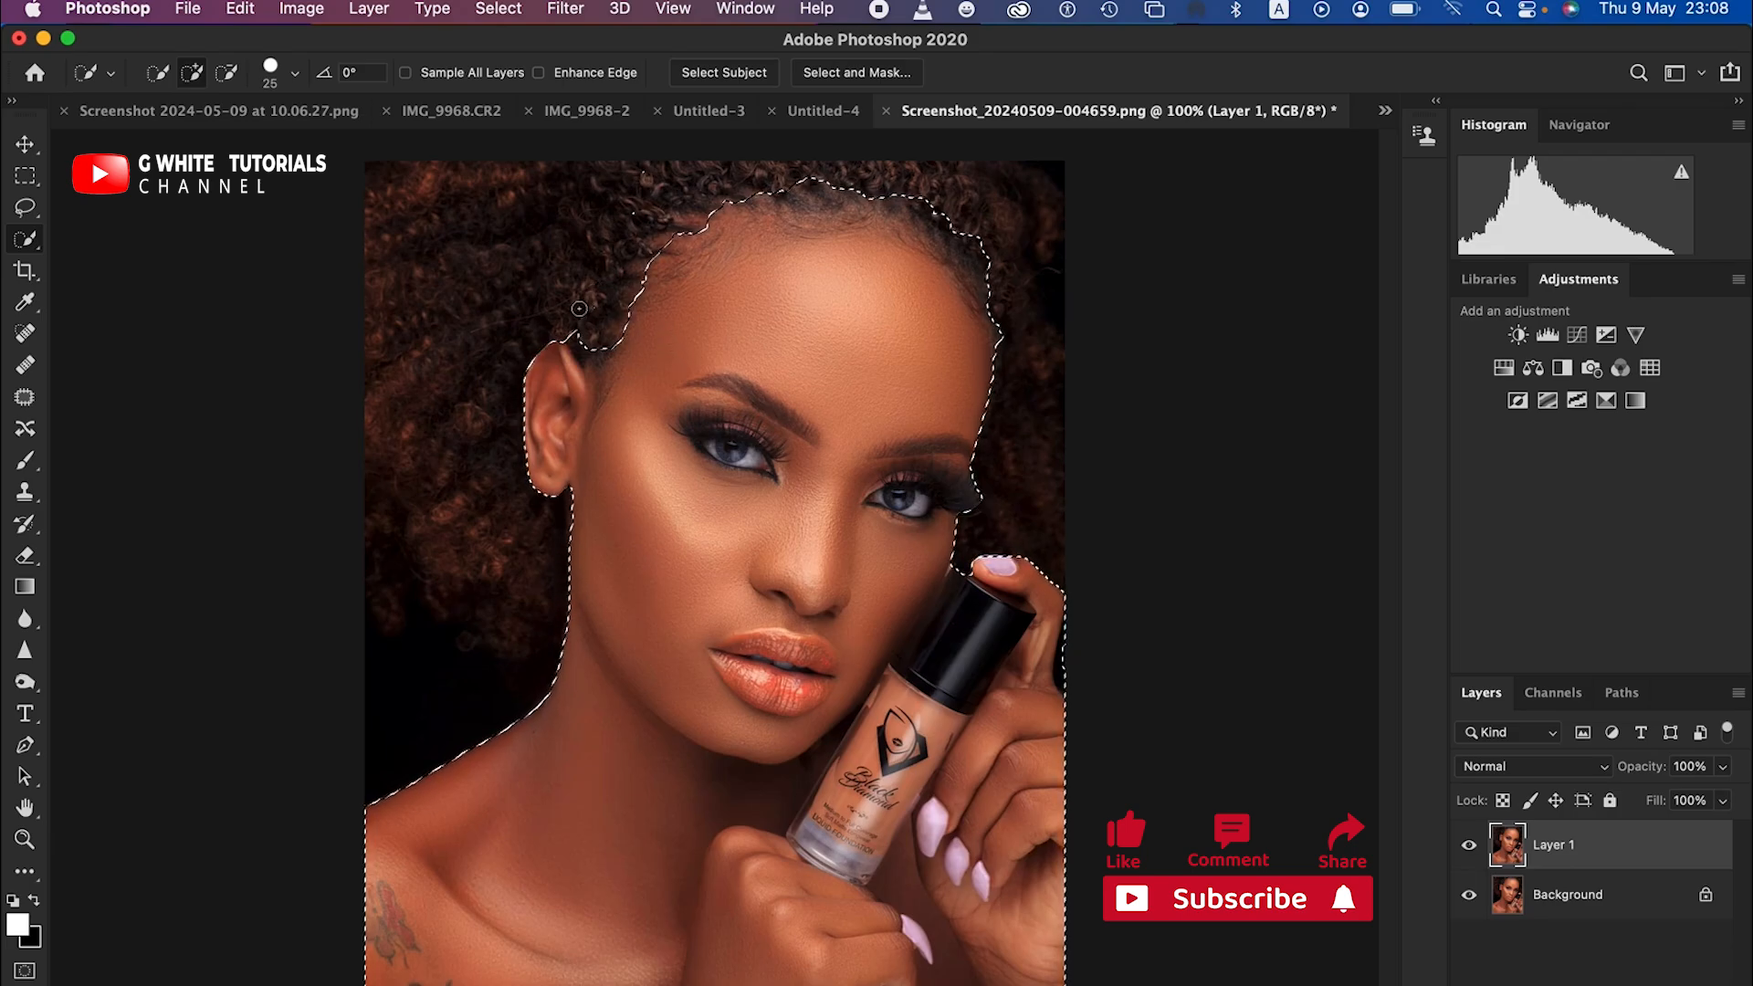
key(alt)
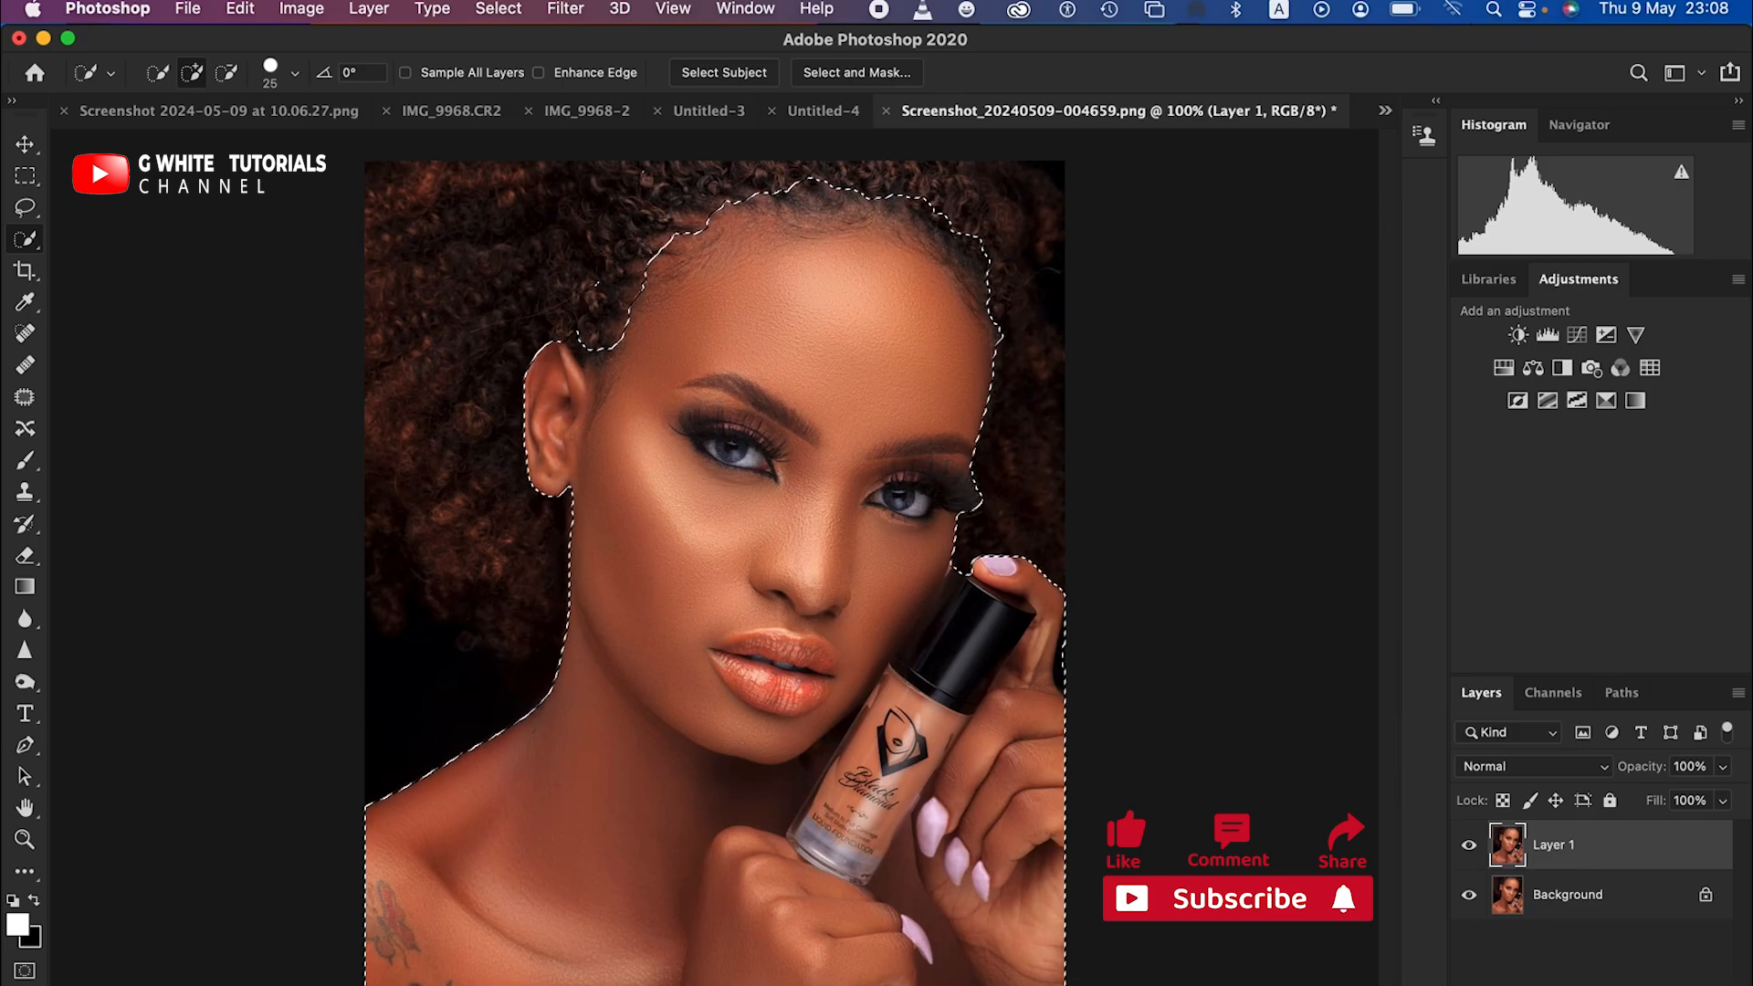
Add a Black & White adjustment layer for the selected skin with Reds at -49 and Yellows at -4.
click(1591, 984)
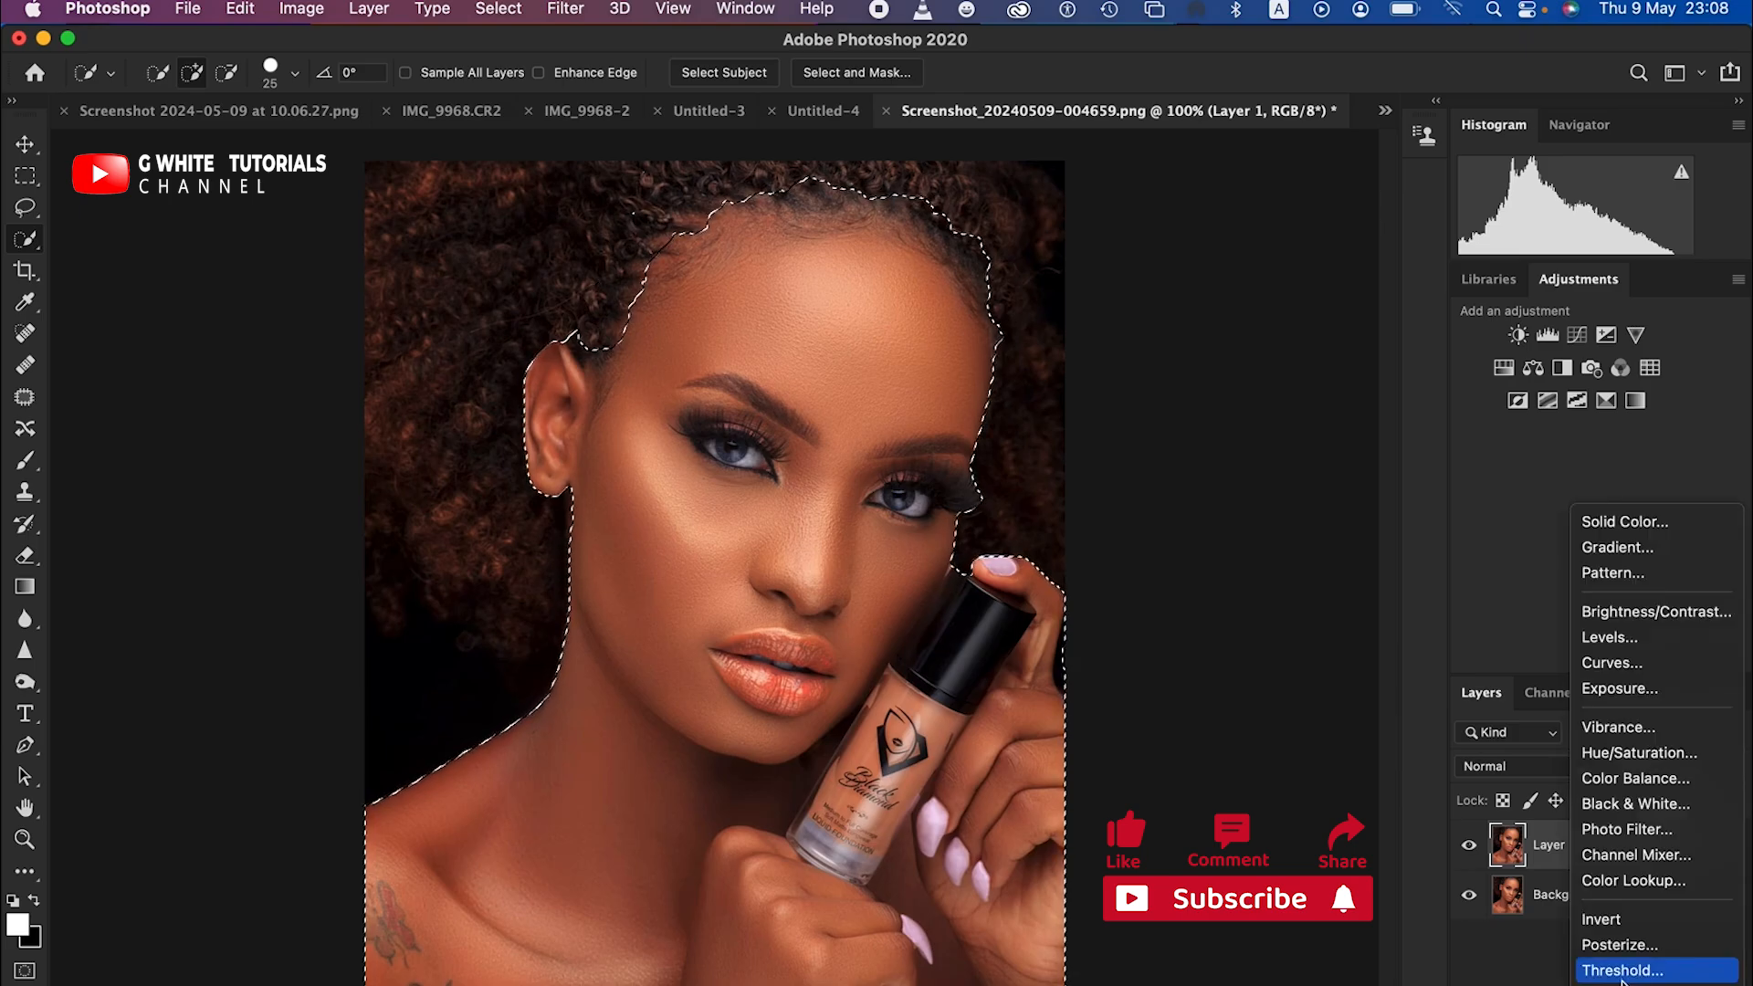
click(1637, 807)
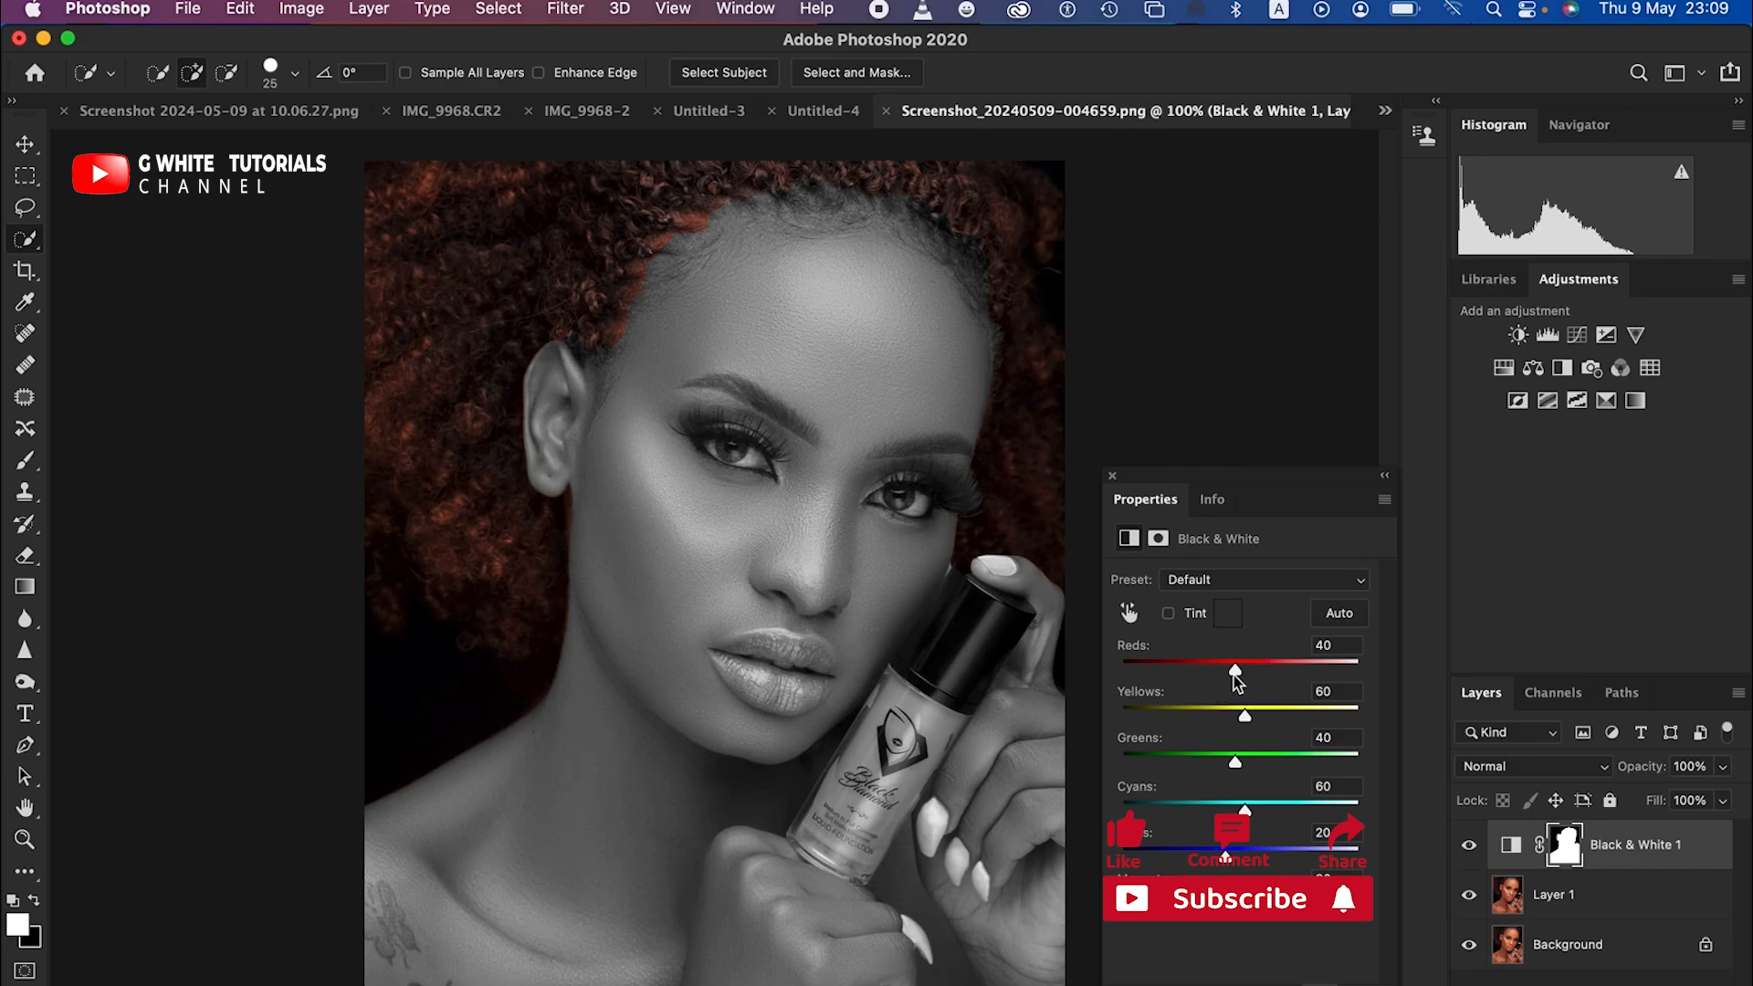
drag(1234, 672, 1216, 718)
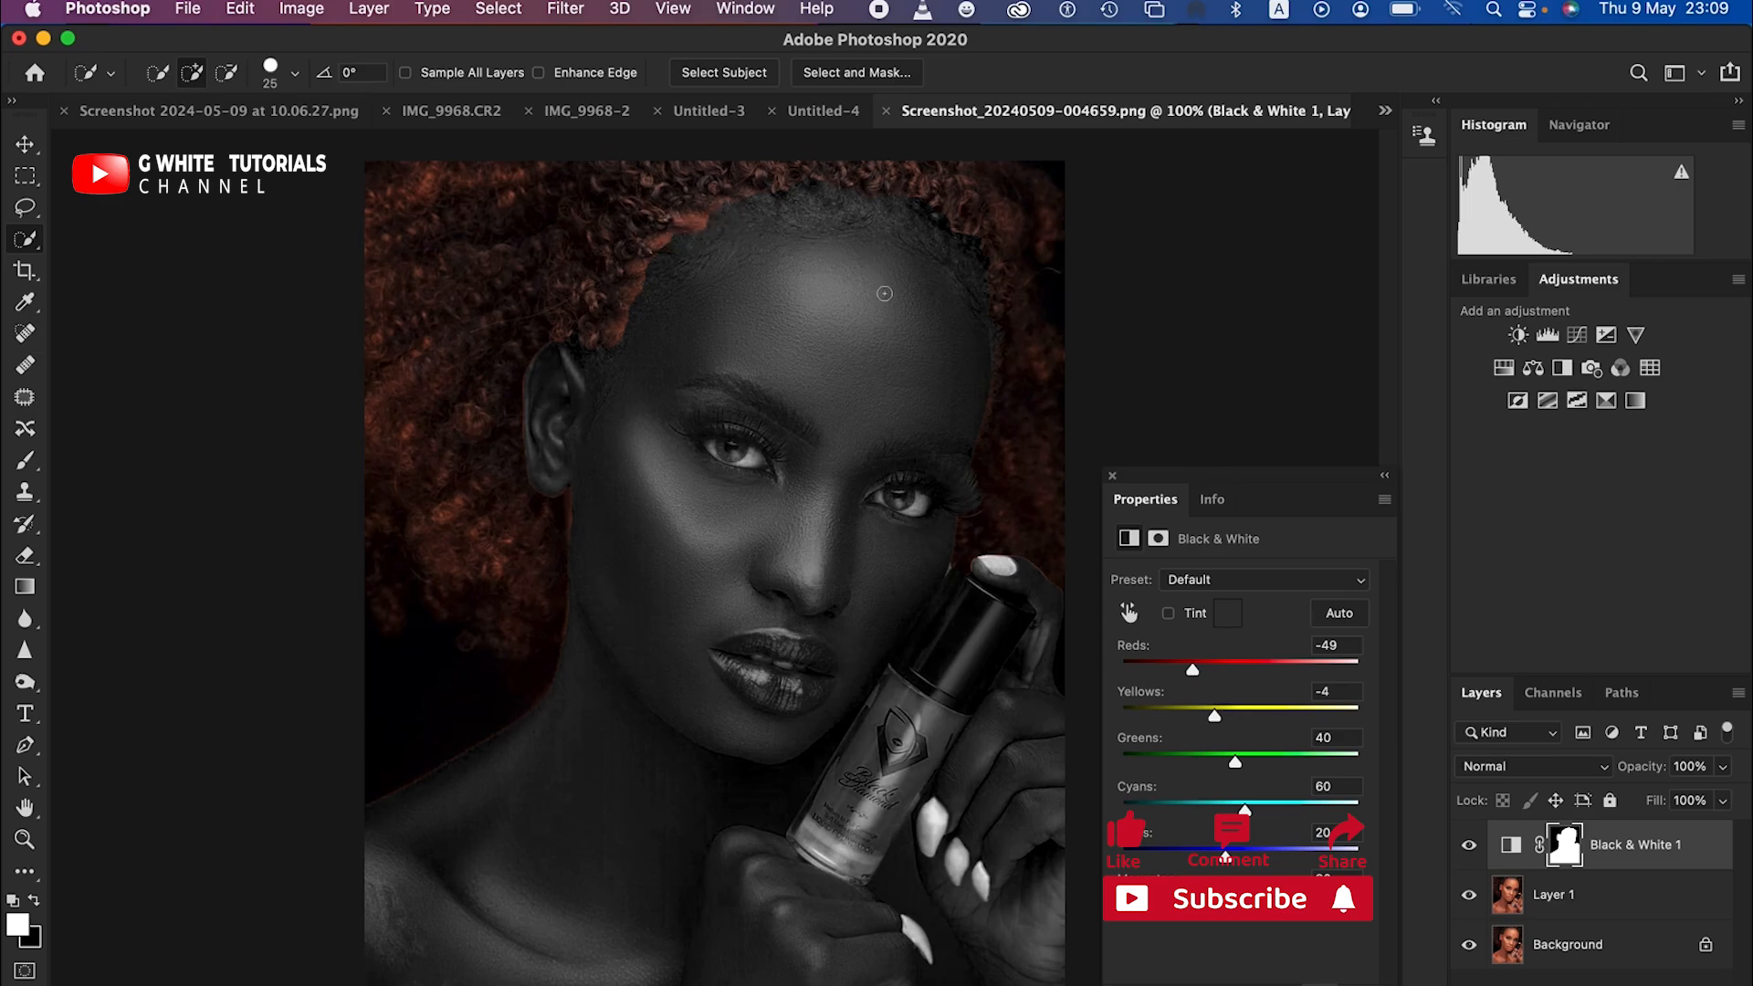
click(1112, 475)
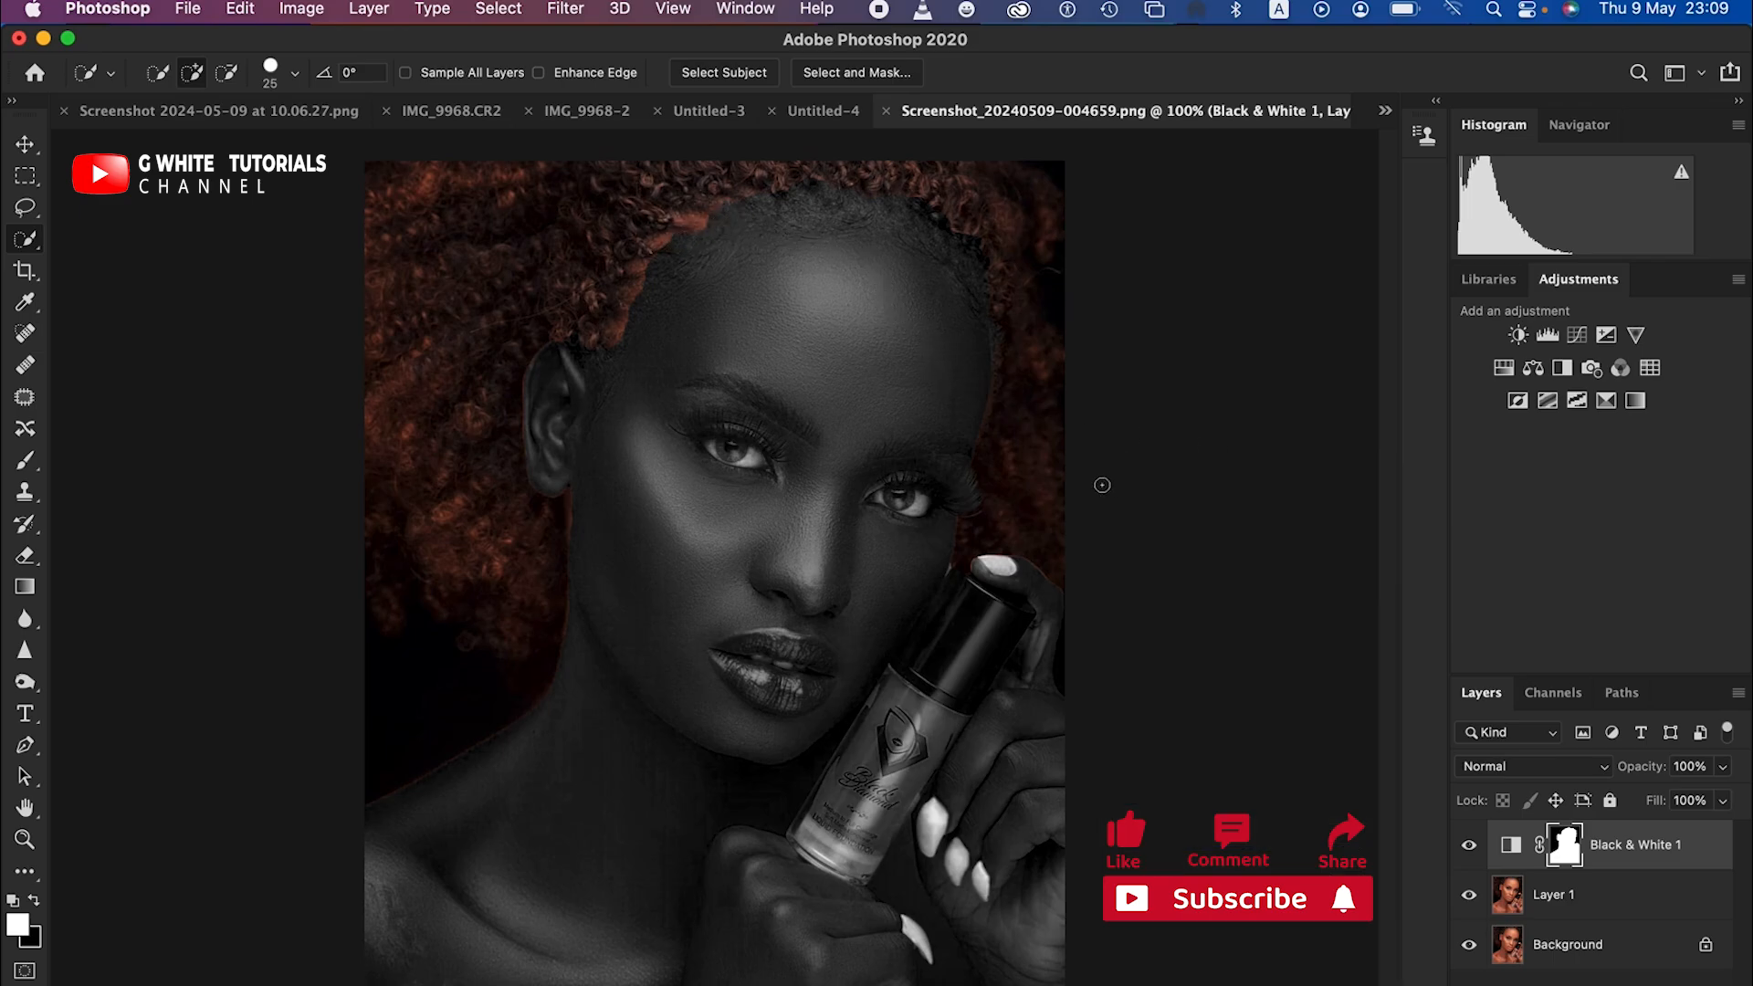
Paint white on the Black & White layer mask along the neck, hairline and hand edges with a 40 px soft round brush.
click(25, 463)
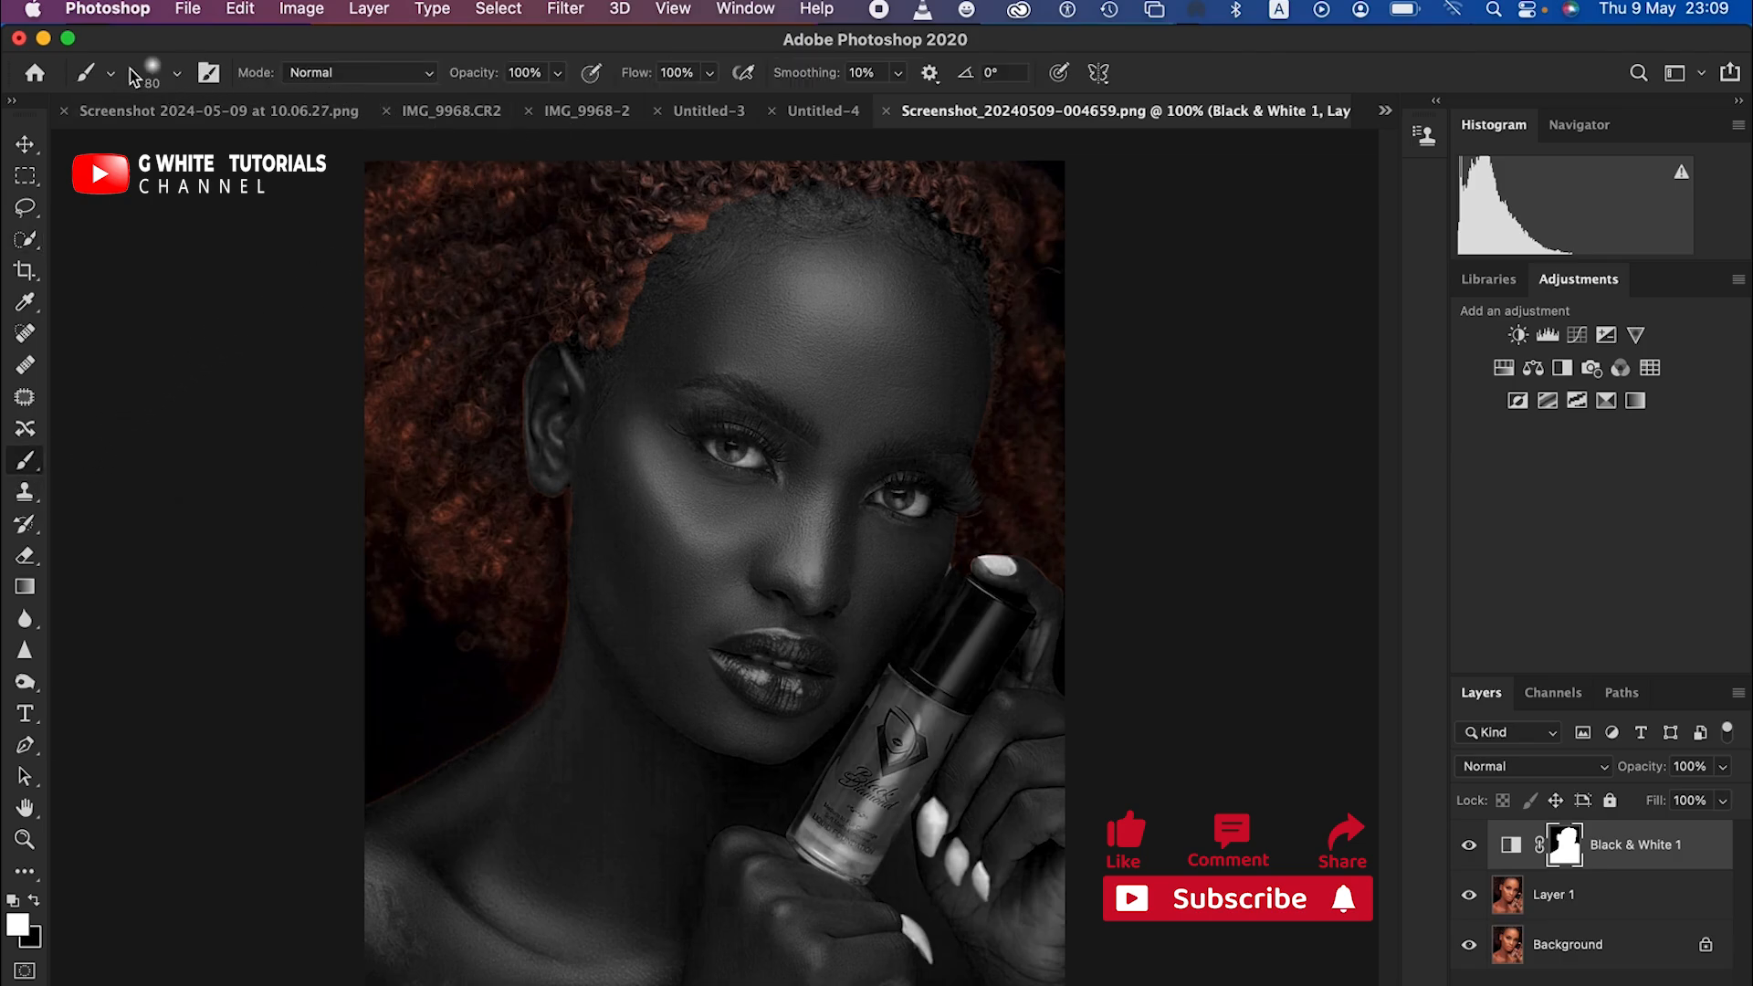
click(177, 78)
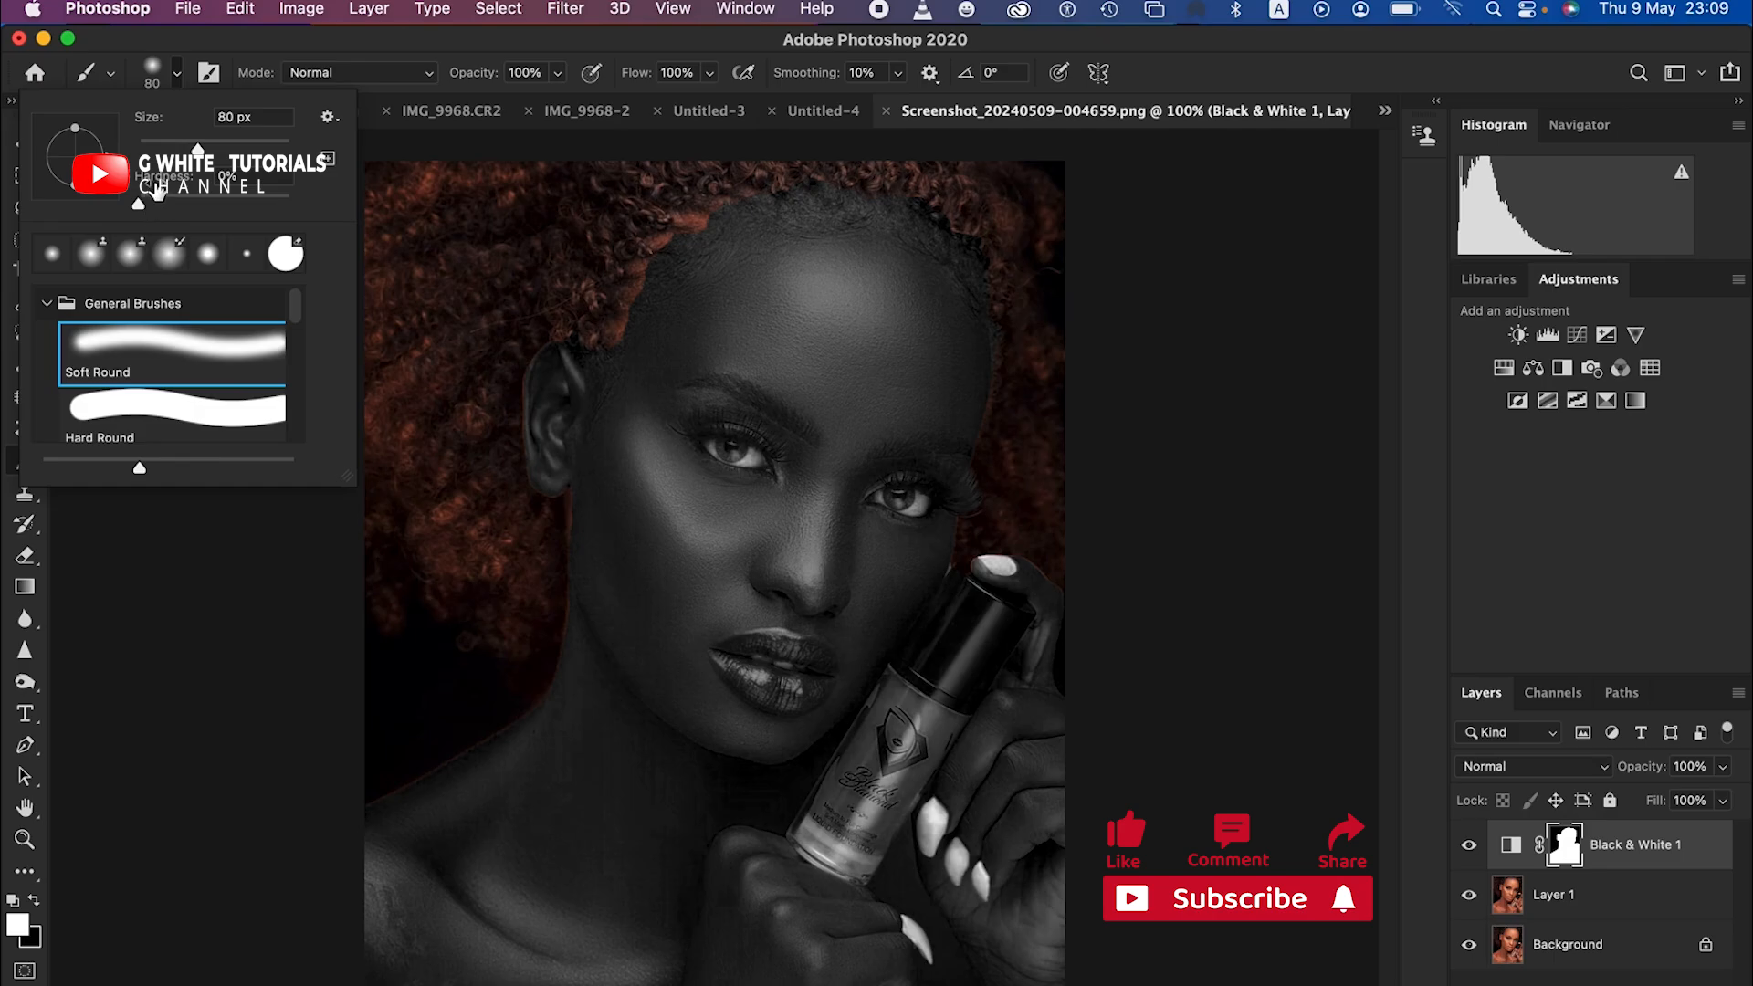
click(177, 79)
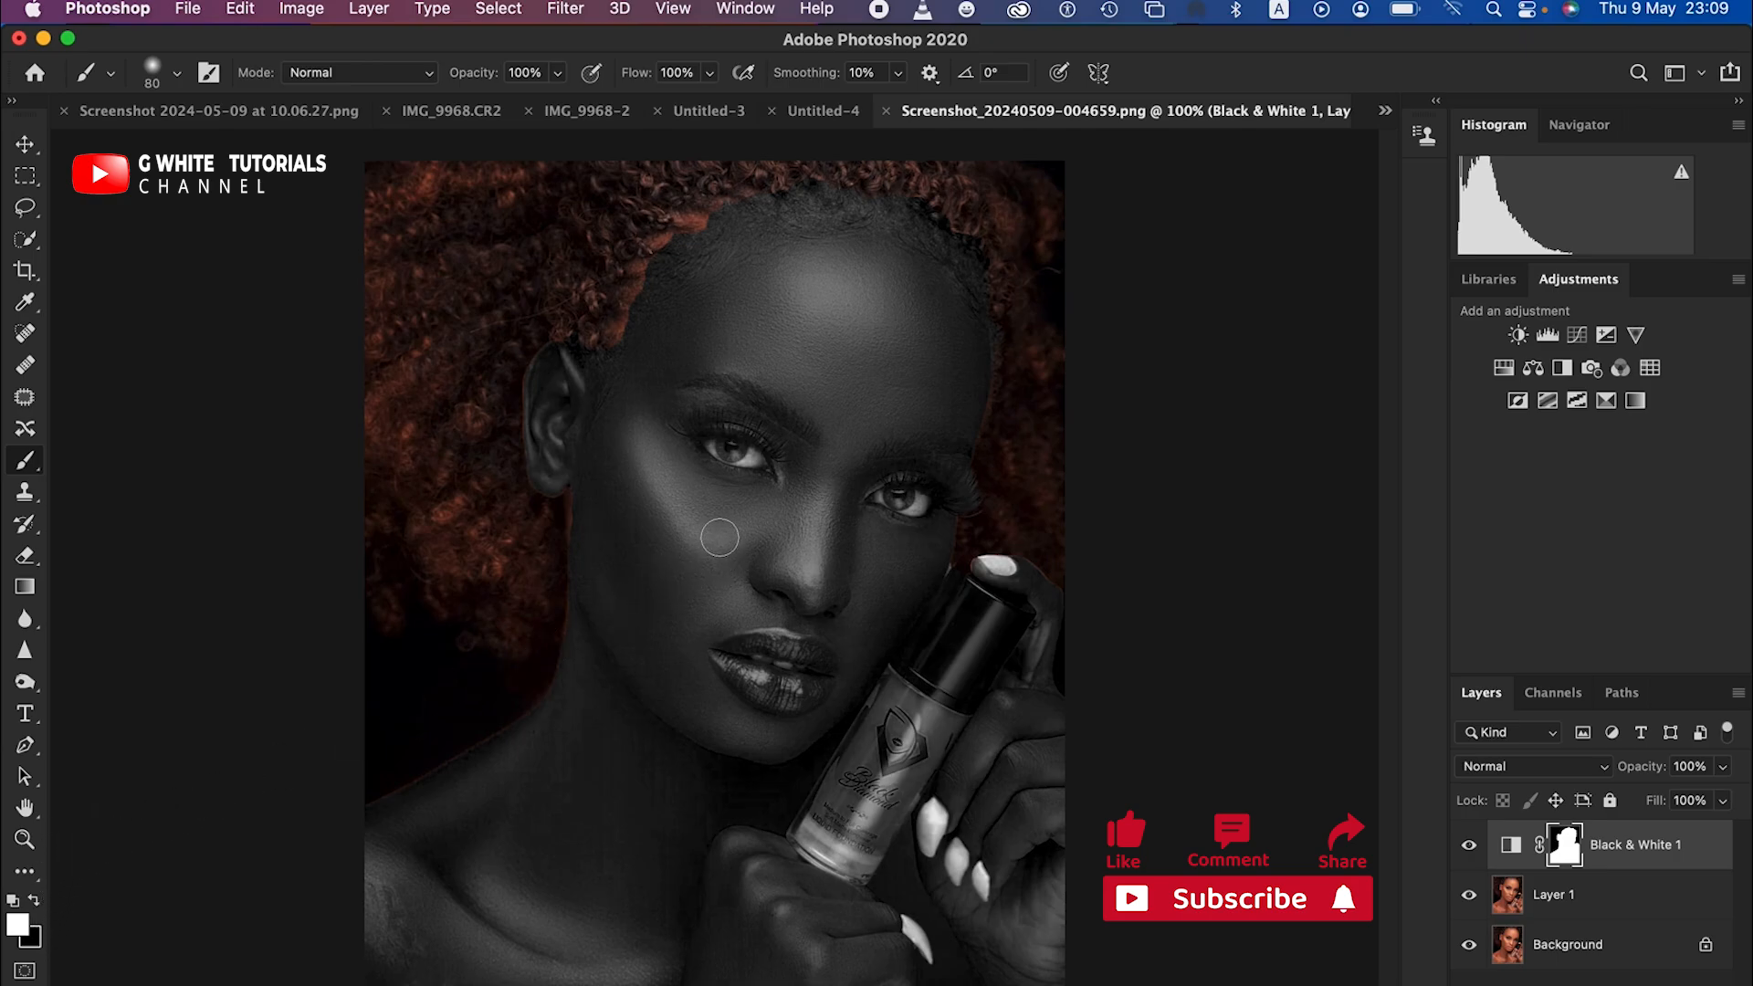
key(bracketleft)
key(bracketleft)
key(bracketleft)
key(bracketleft)
click(580, 504)
drag(577, 515, 560, 676)
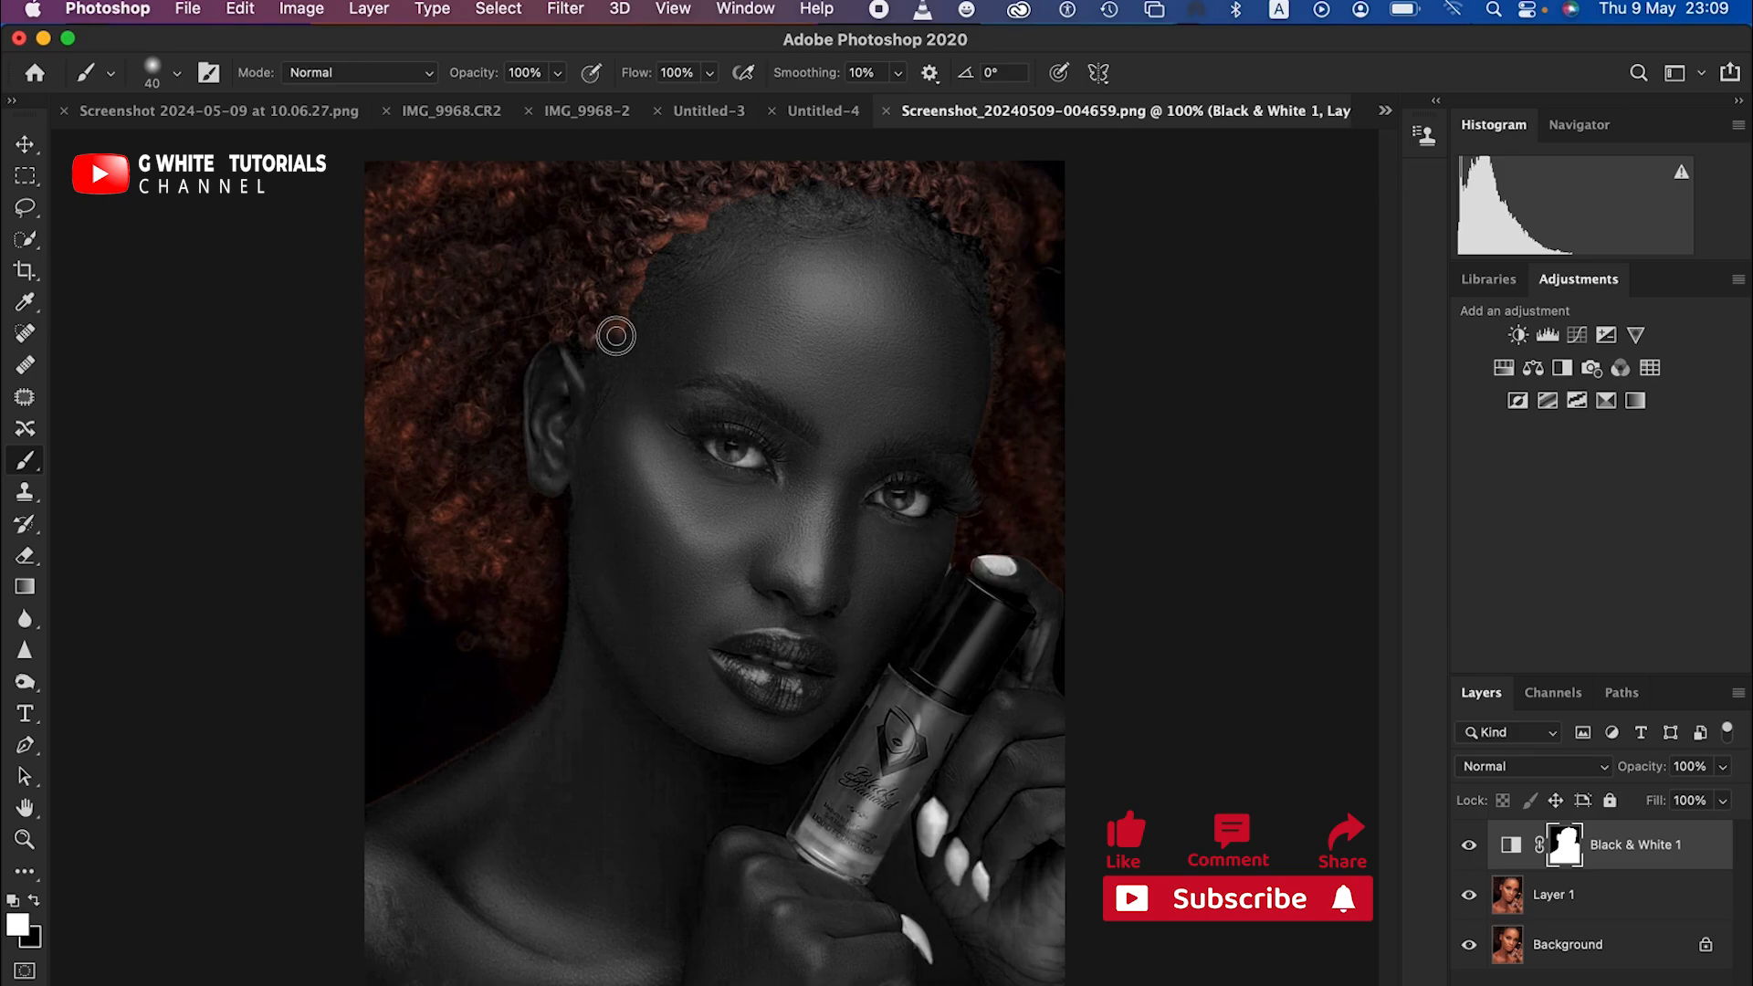
mouse_move(667, 232)
mouse_down()
mouse_move(717, 203)
mouse_move(839, 202)
mouse_move(962, 289)
mouse_move(986, 395)
mouse_move(935, 570)
mouse_move(1028, 586)
mouse_move(1012, 569)
mouse_move(1065, 611)
mouse_up()
click(1046, 649)
click(980, 811)
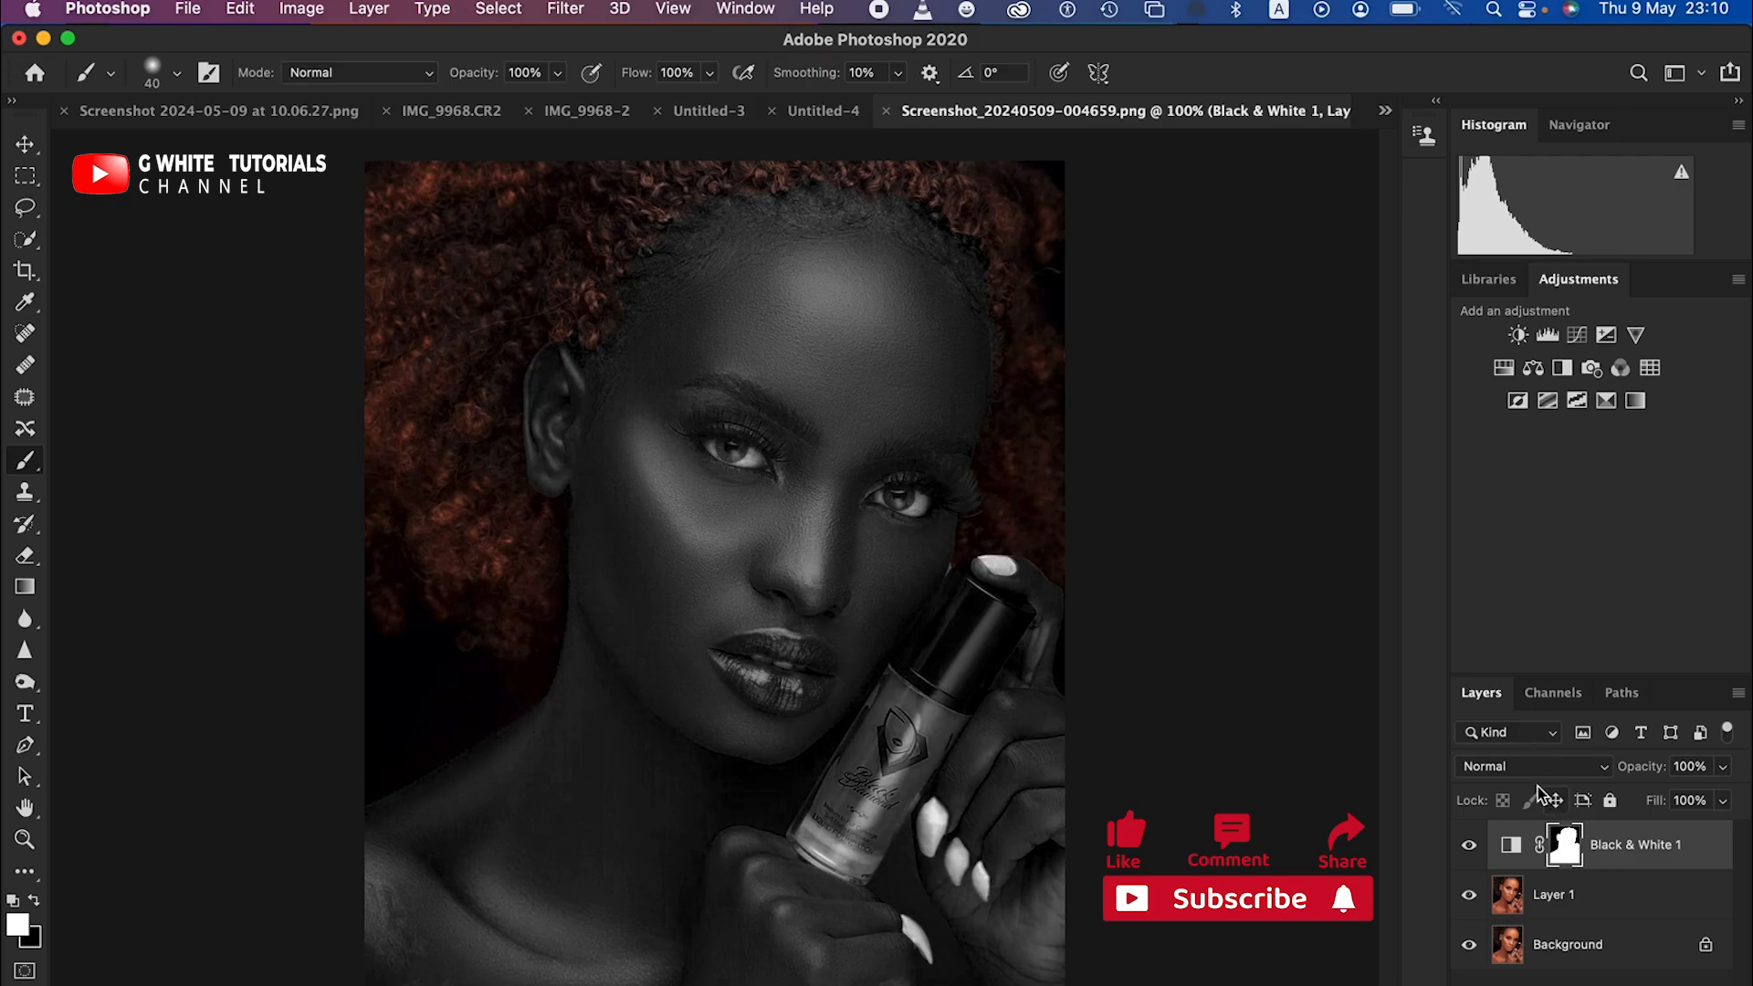
Set the Black & White layer's blend mode to Multiply and its opacity to 69%.
click(1532, 769)
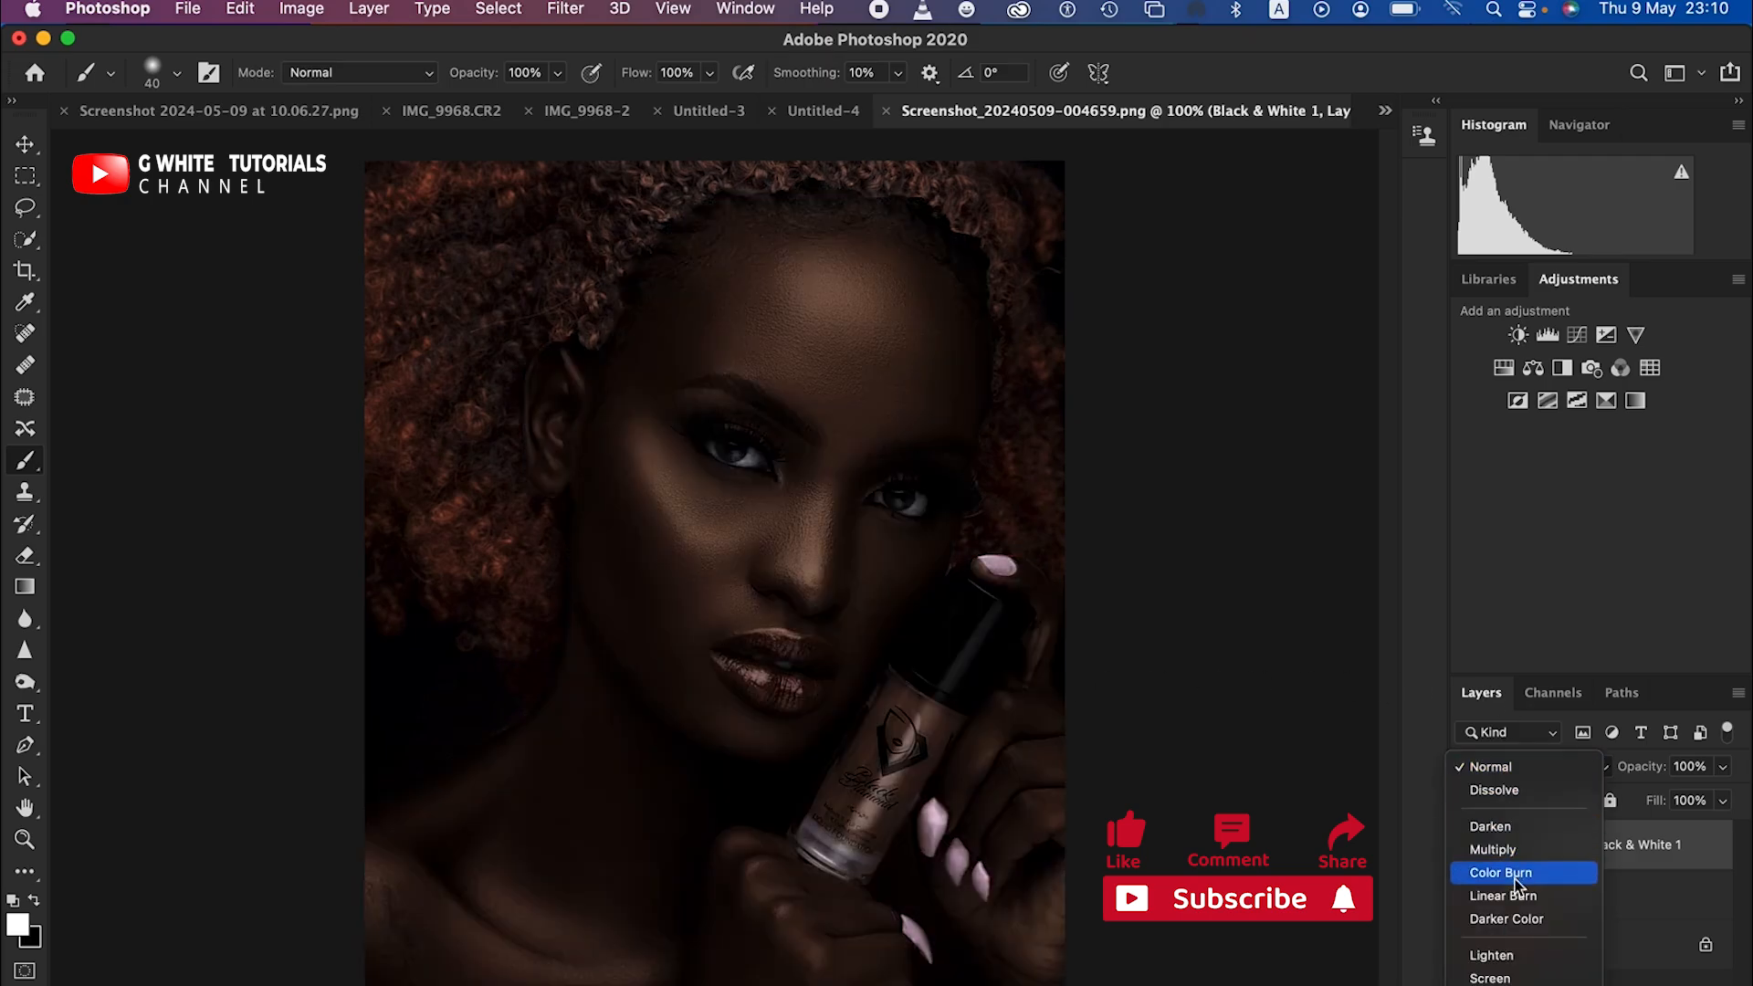
click(1508, 850)
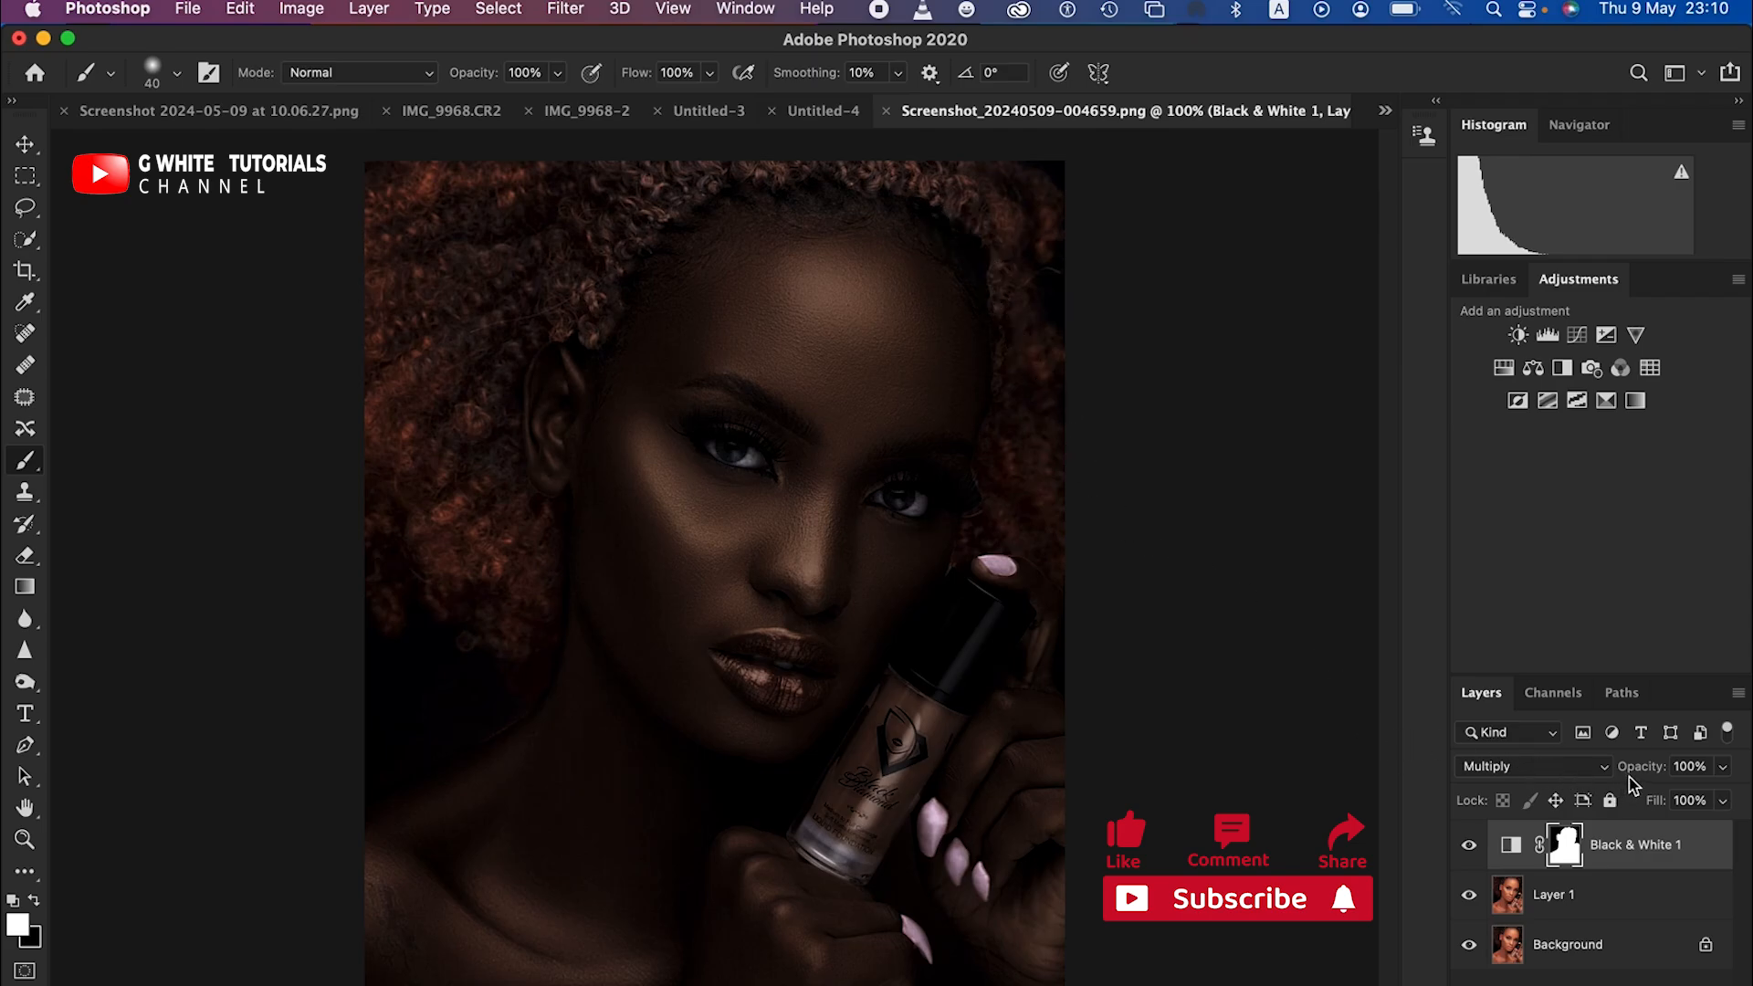
drag(1648, 777, 1628, 777)
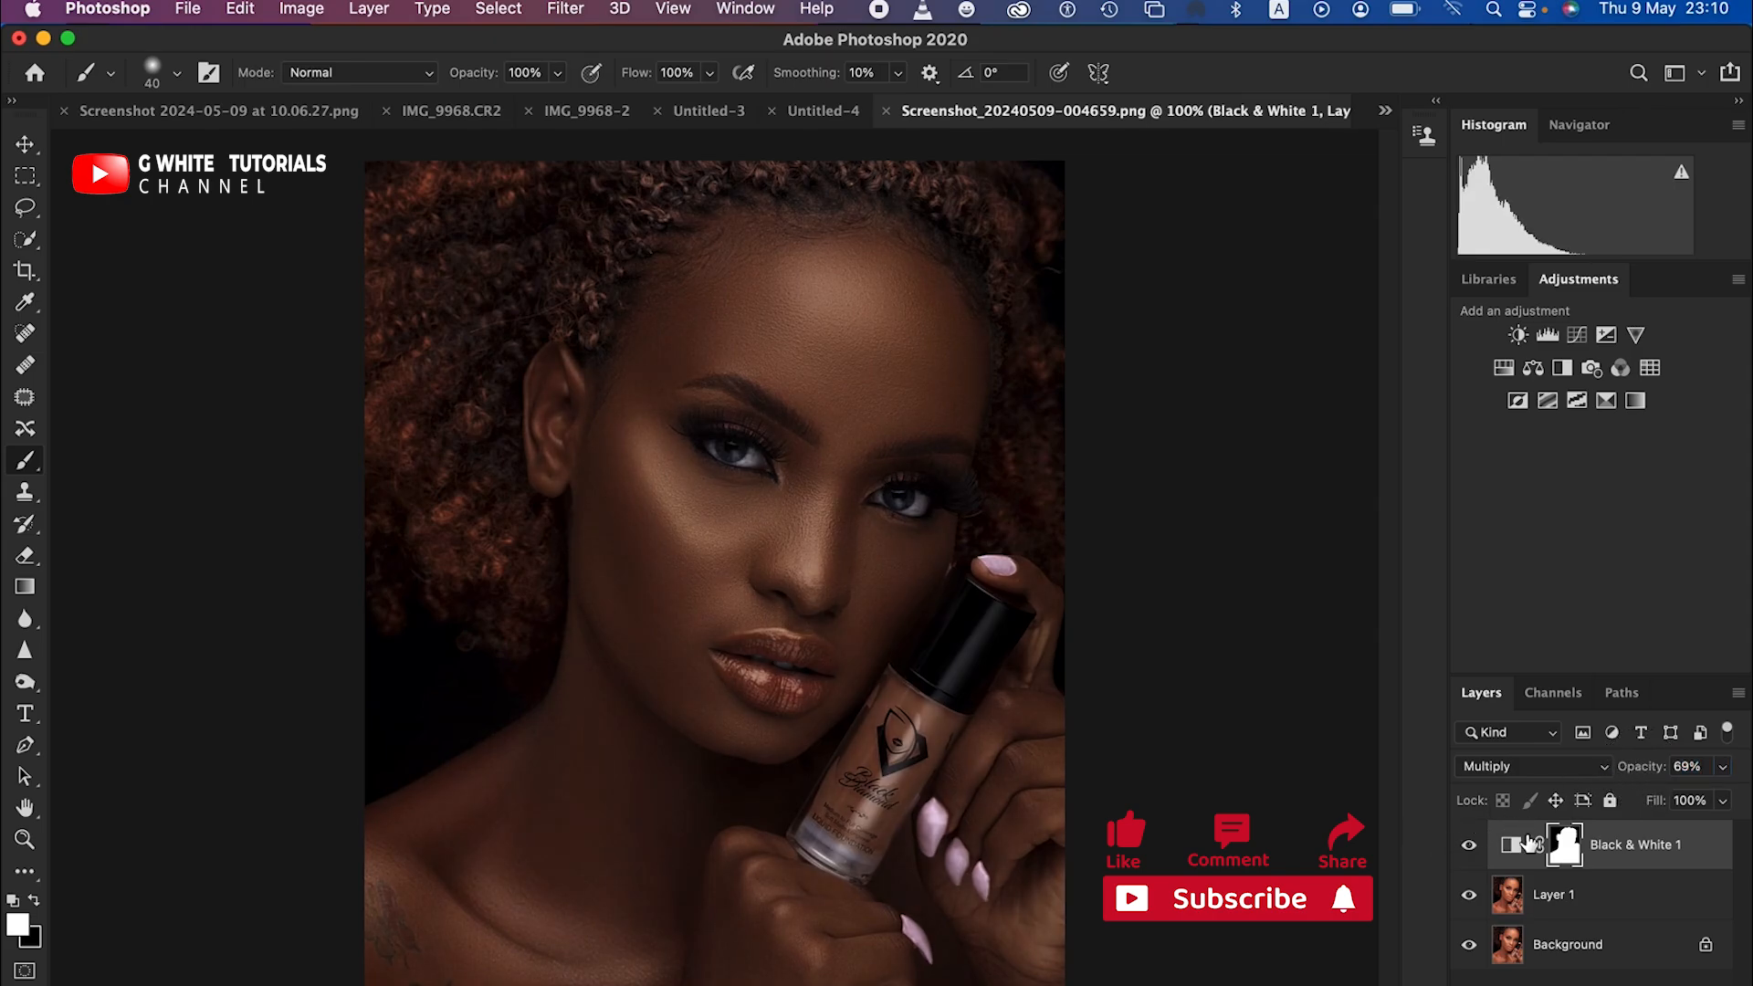
Toggle the Black & White layer's visibility to compare before and after, and raise its opacity slightly.
click(1467, 845)
click(1468, 846)
click(1467, 845)
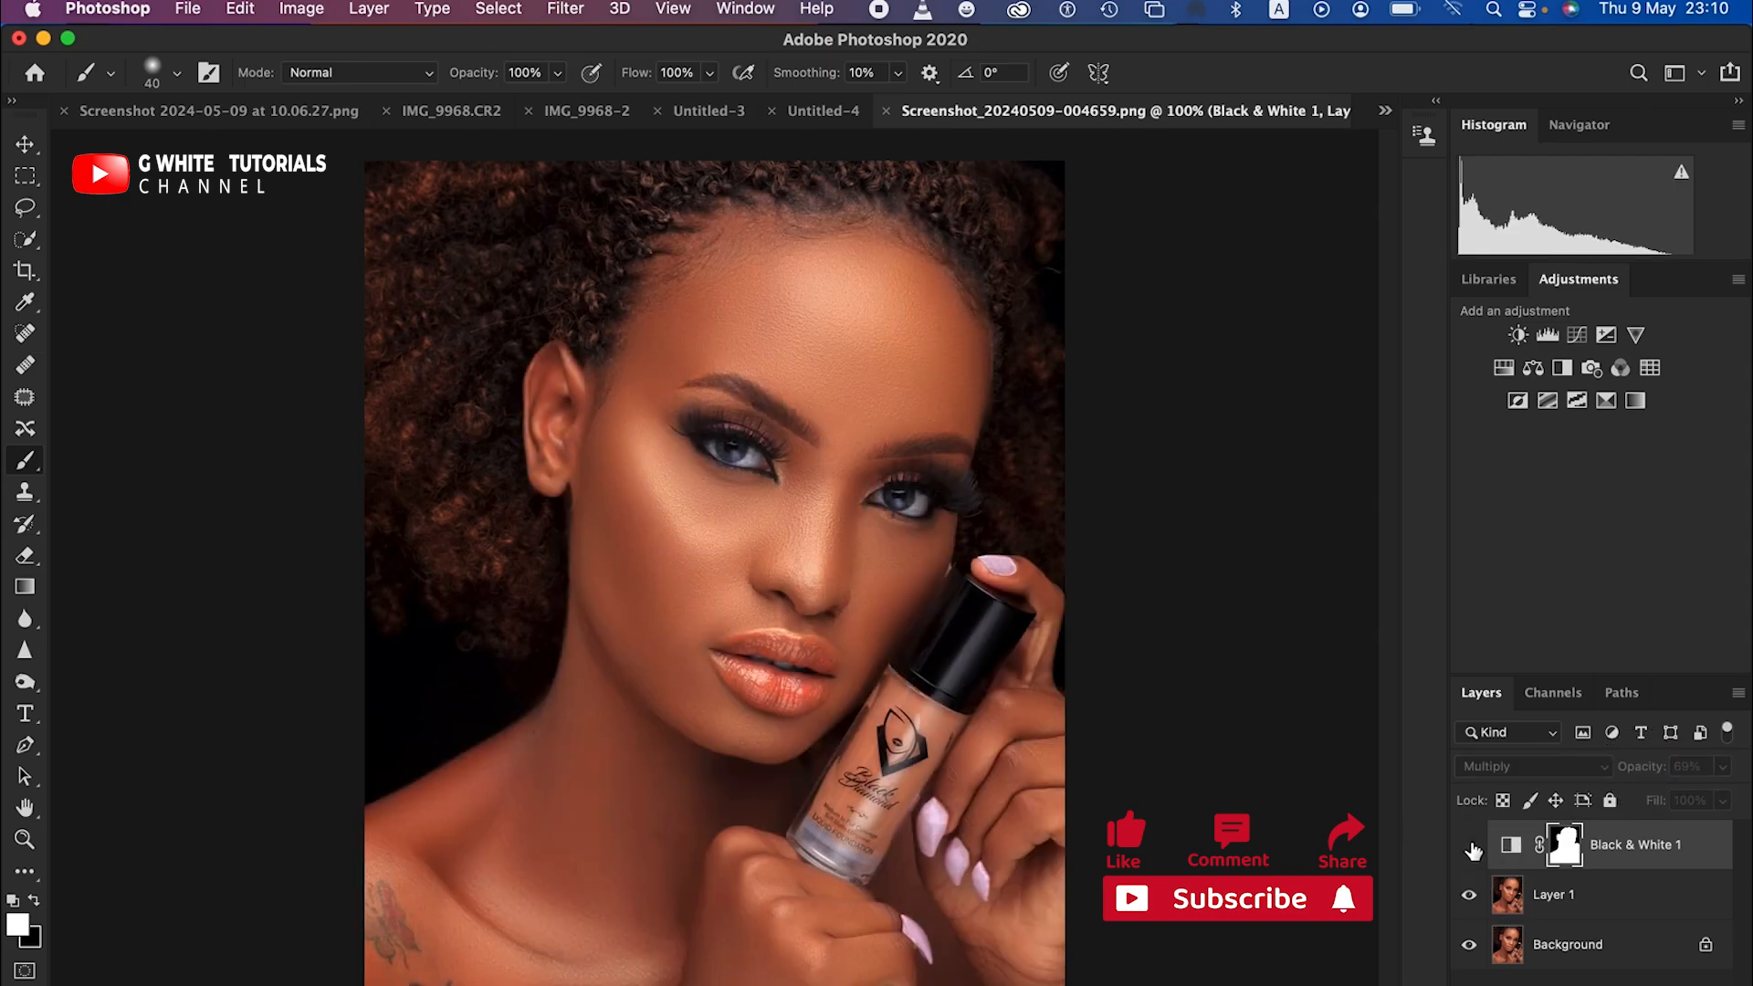
click(1468, 846)
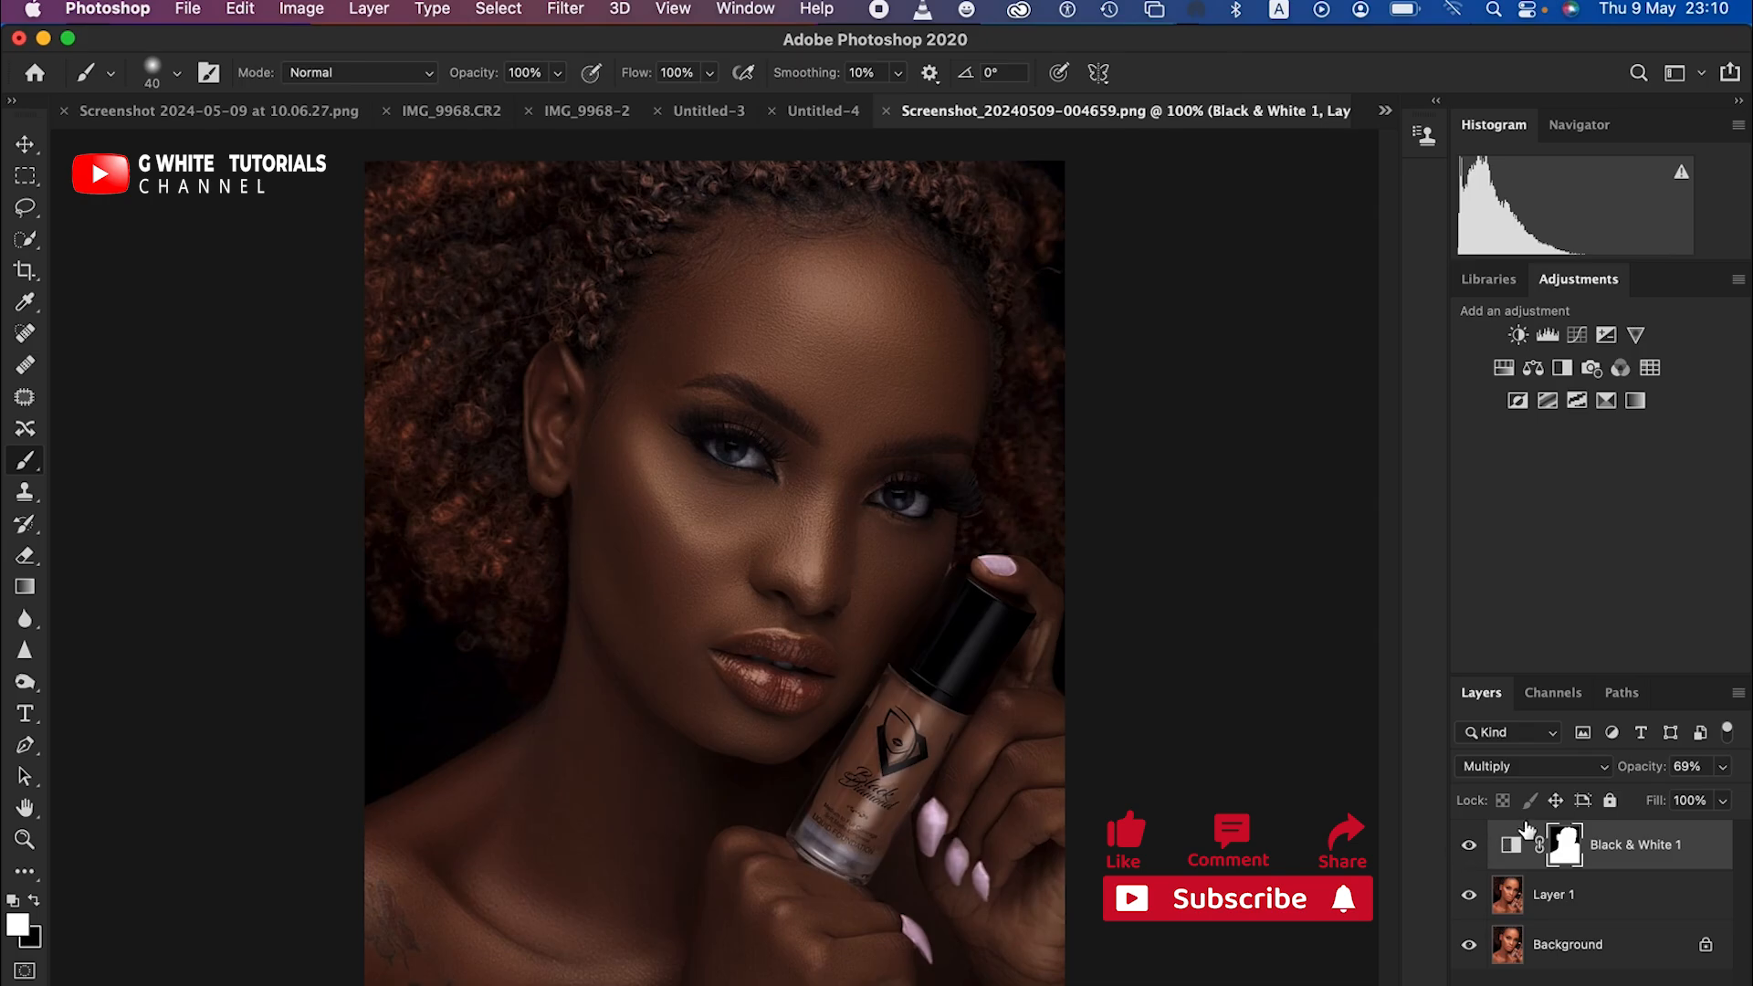
drag(1634, 775, 1640, 776)
Add a Hue/Saturation adjustment layer and set the Lightness of the Reds to -34.
click(1594, 984)
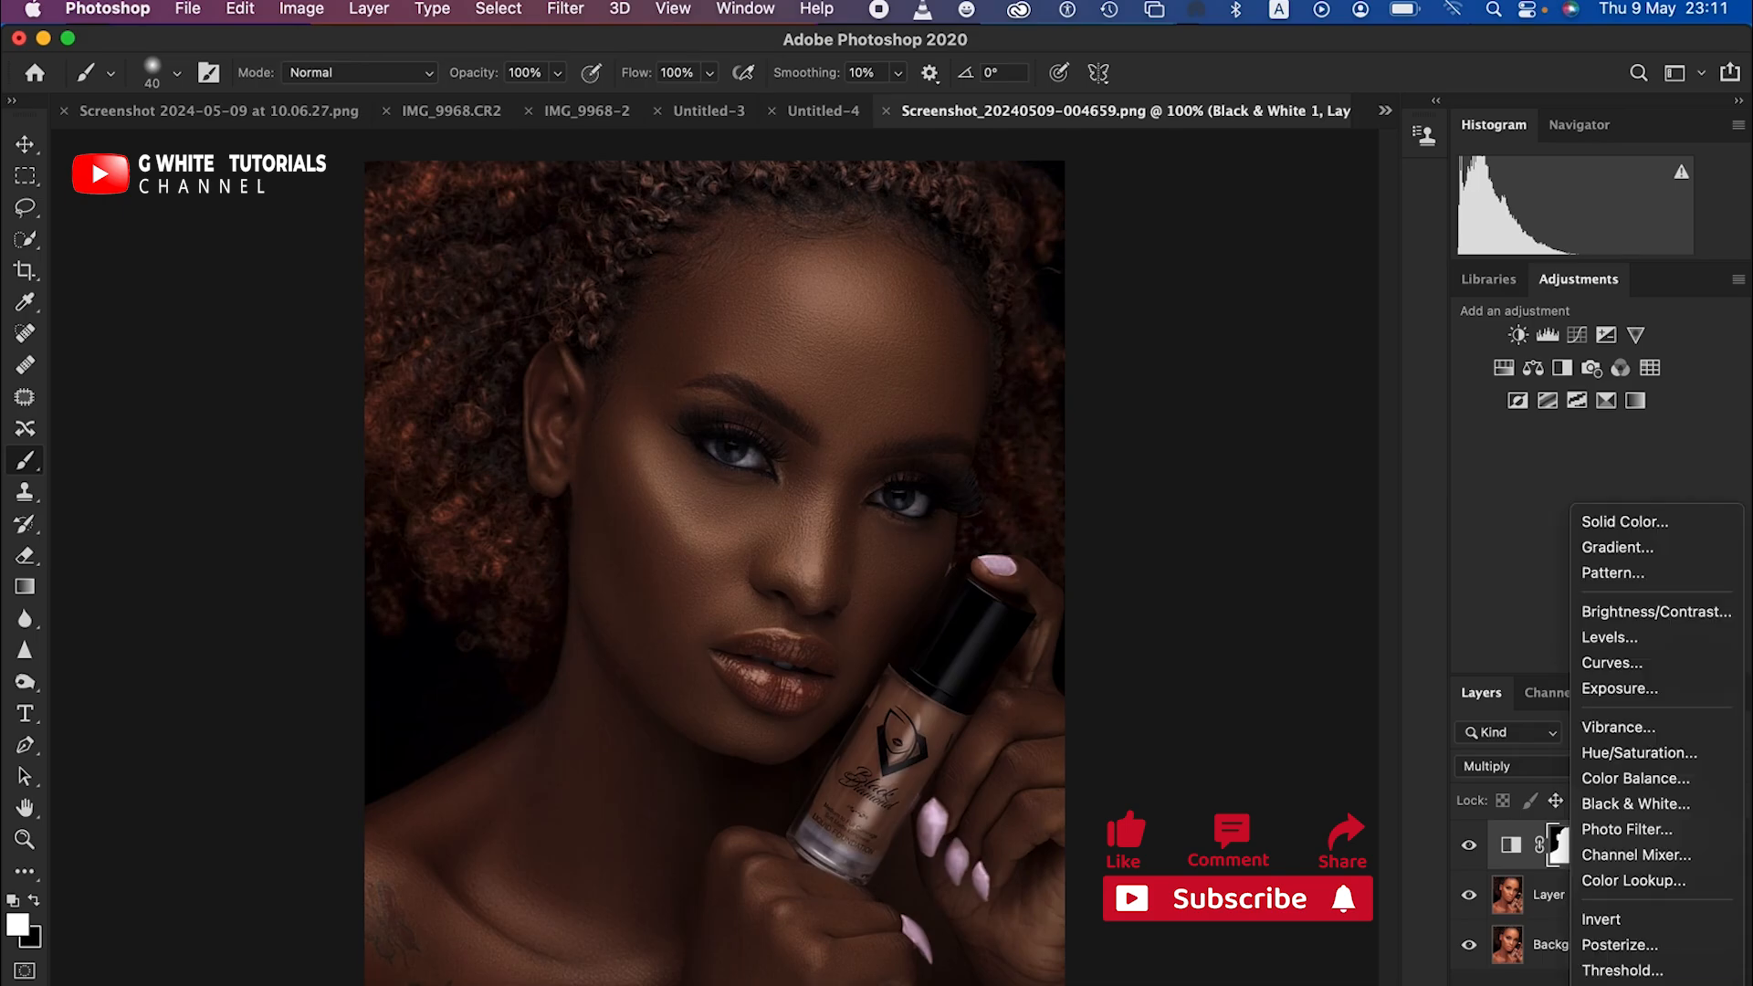
click(1620, 758)
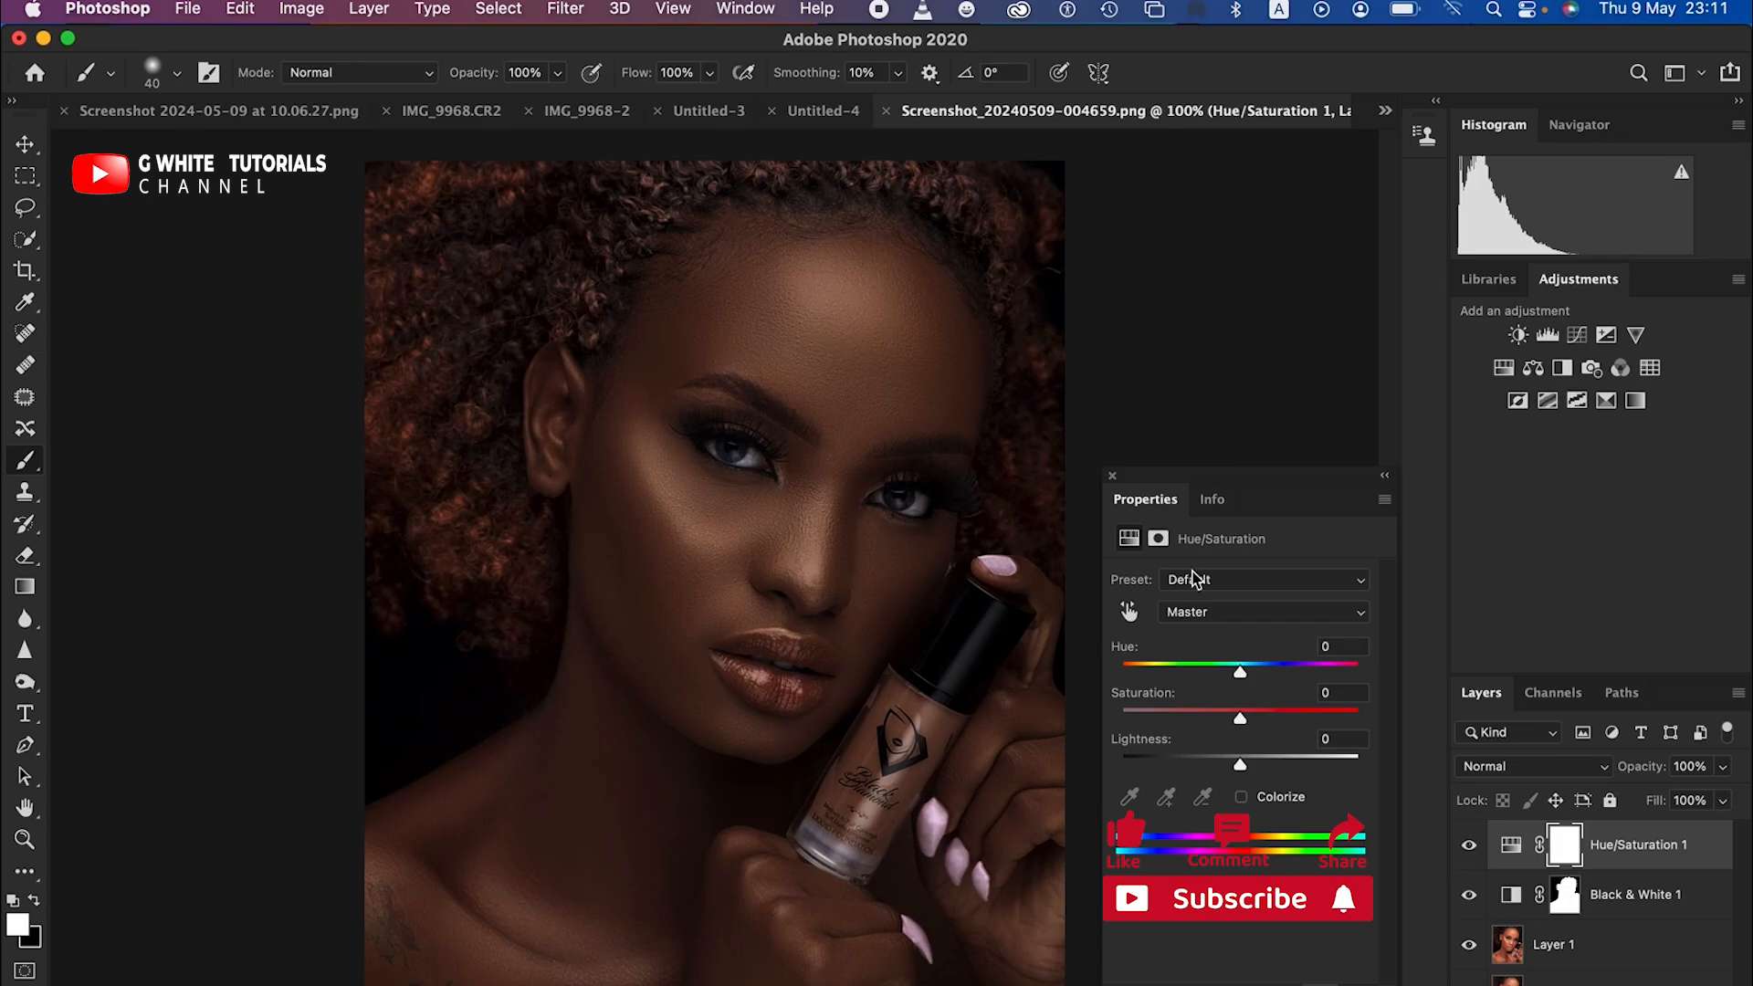
click(1217, 622)
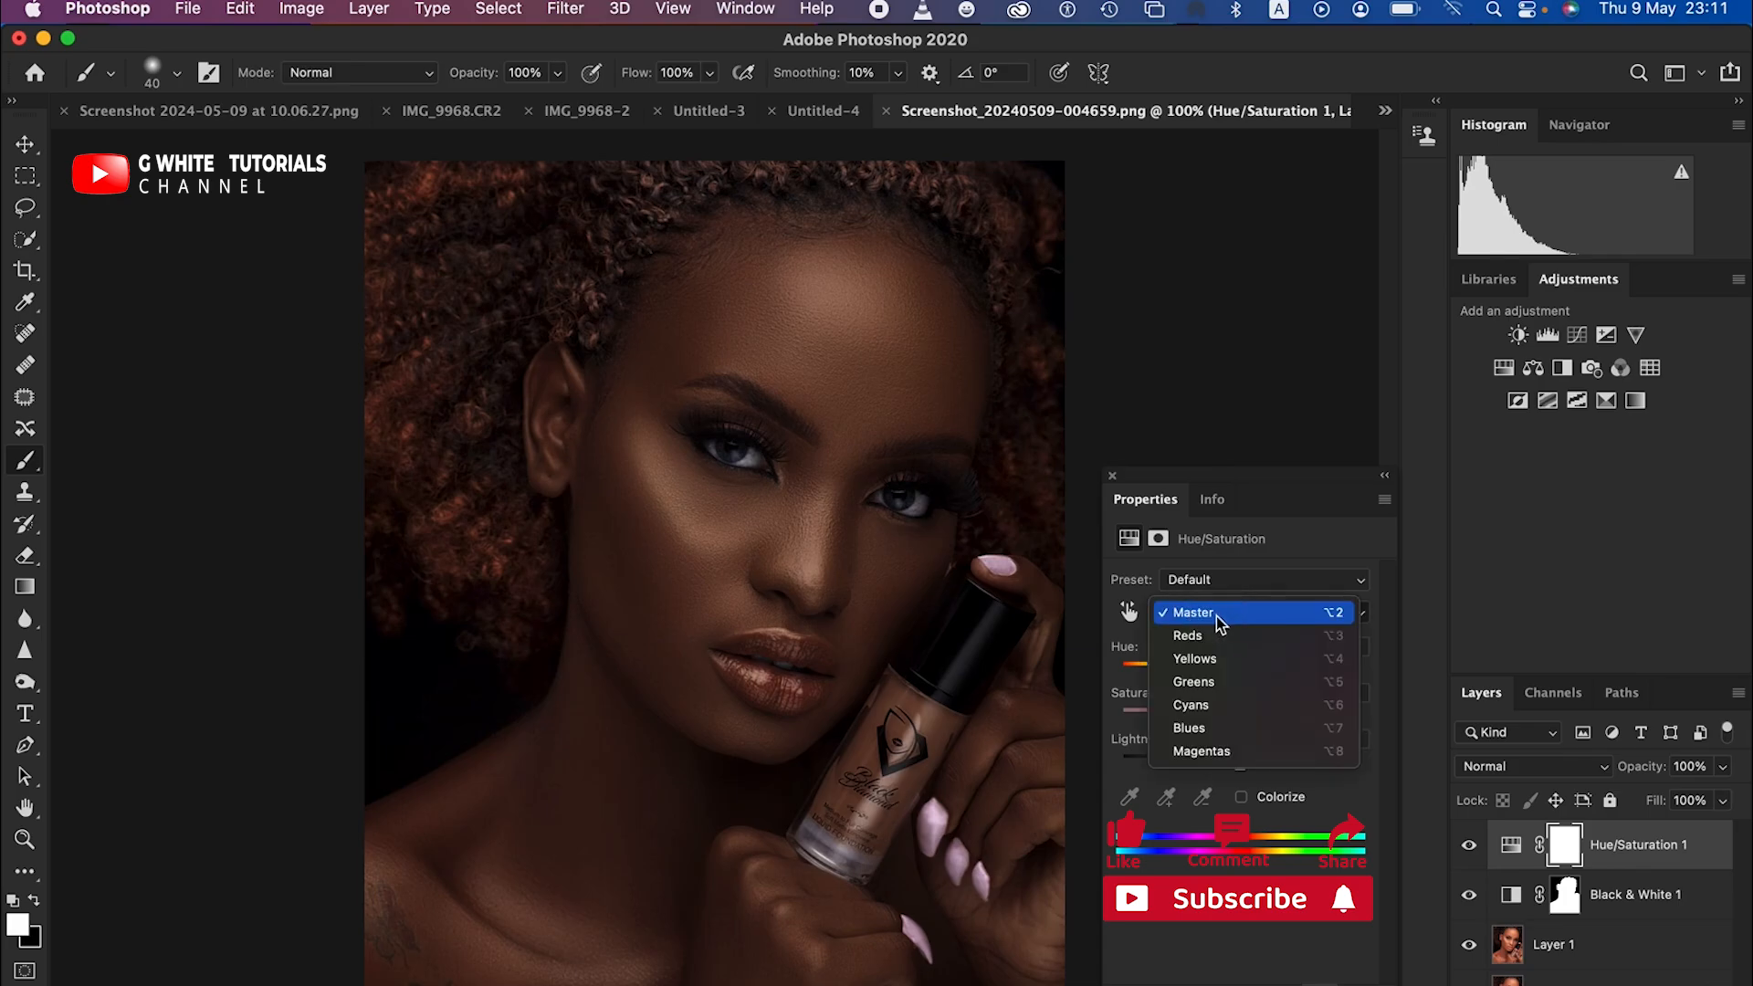
click(1213, 637)
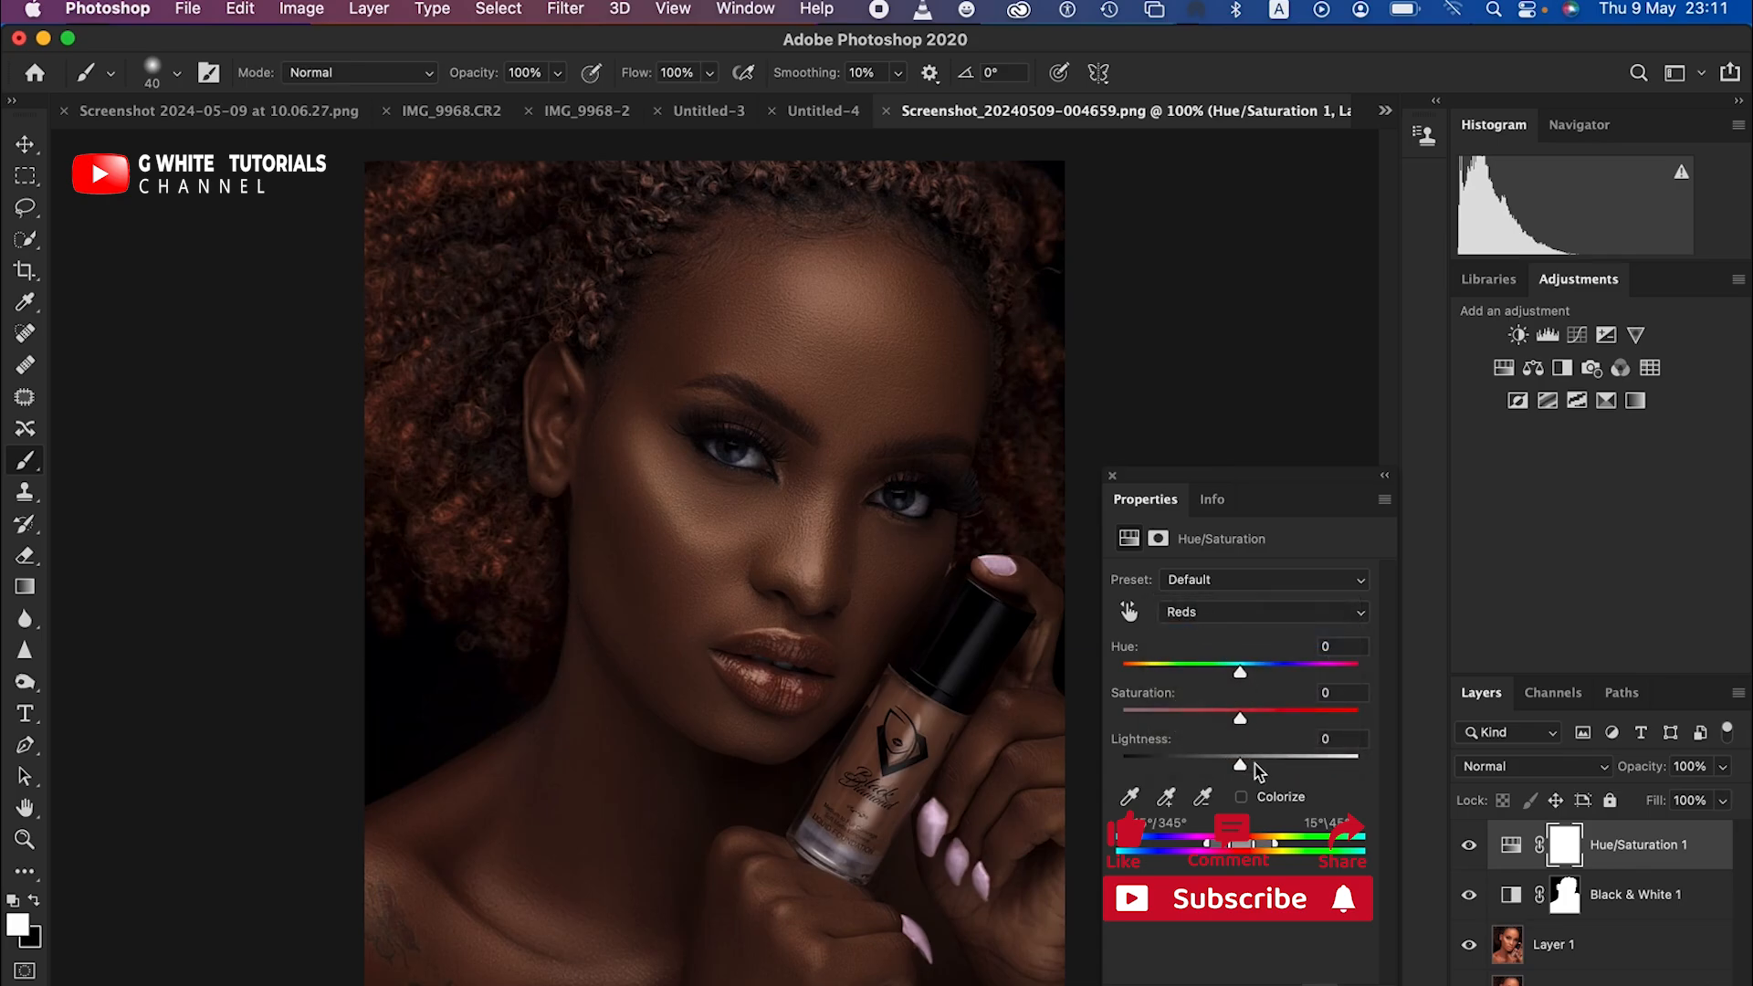
drag(1242, 769, 1199, 768)
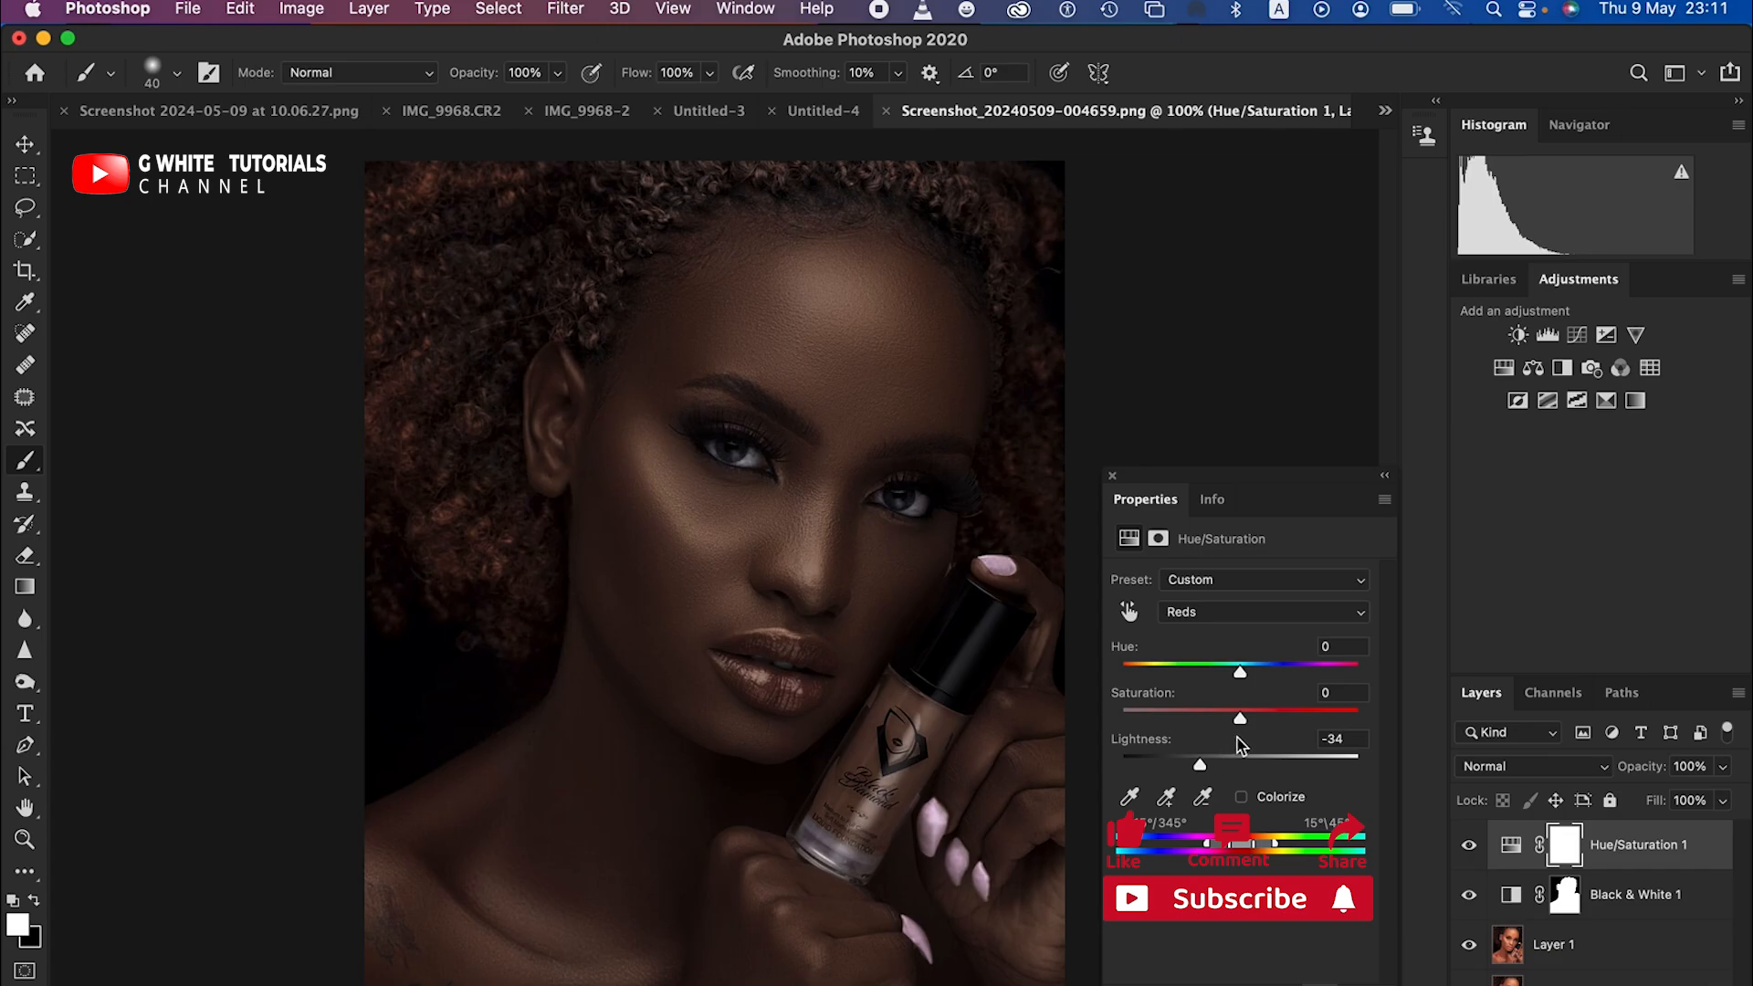
In the Hue/Saturation adjustment, lower the Reds' saturation and set the Yellows to Saturation -36 and Lightness -47.
drag(1240, 723, 1215, 726)
click(1259, 613)
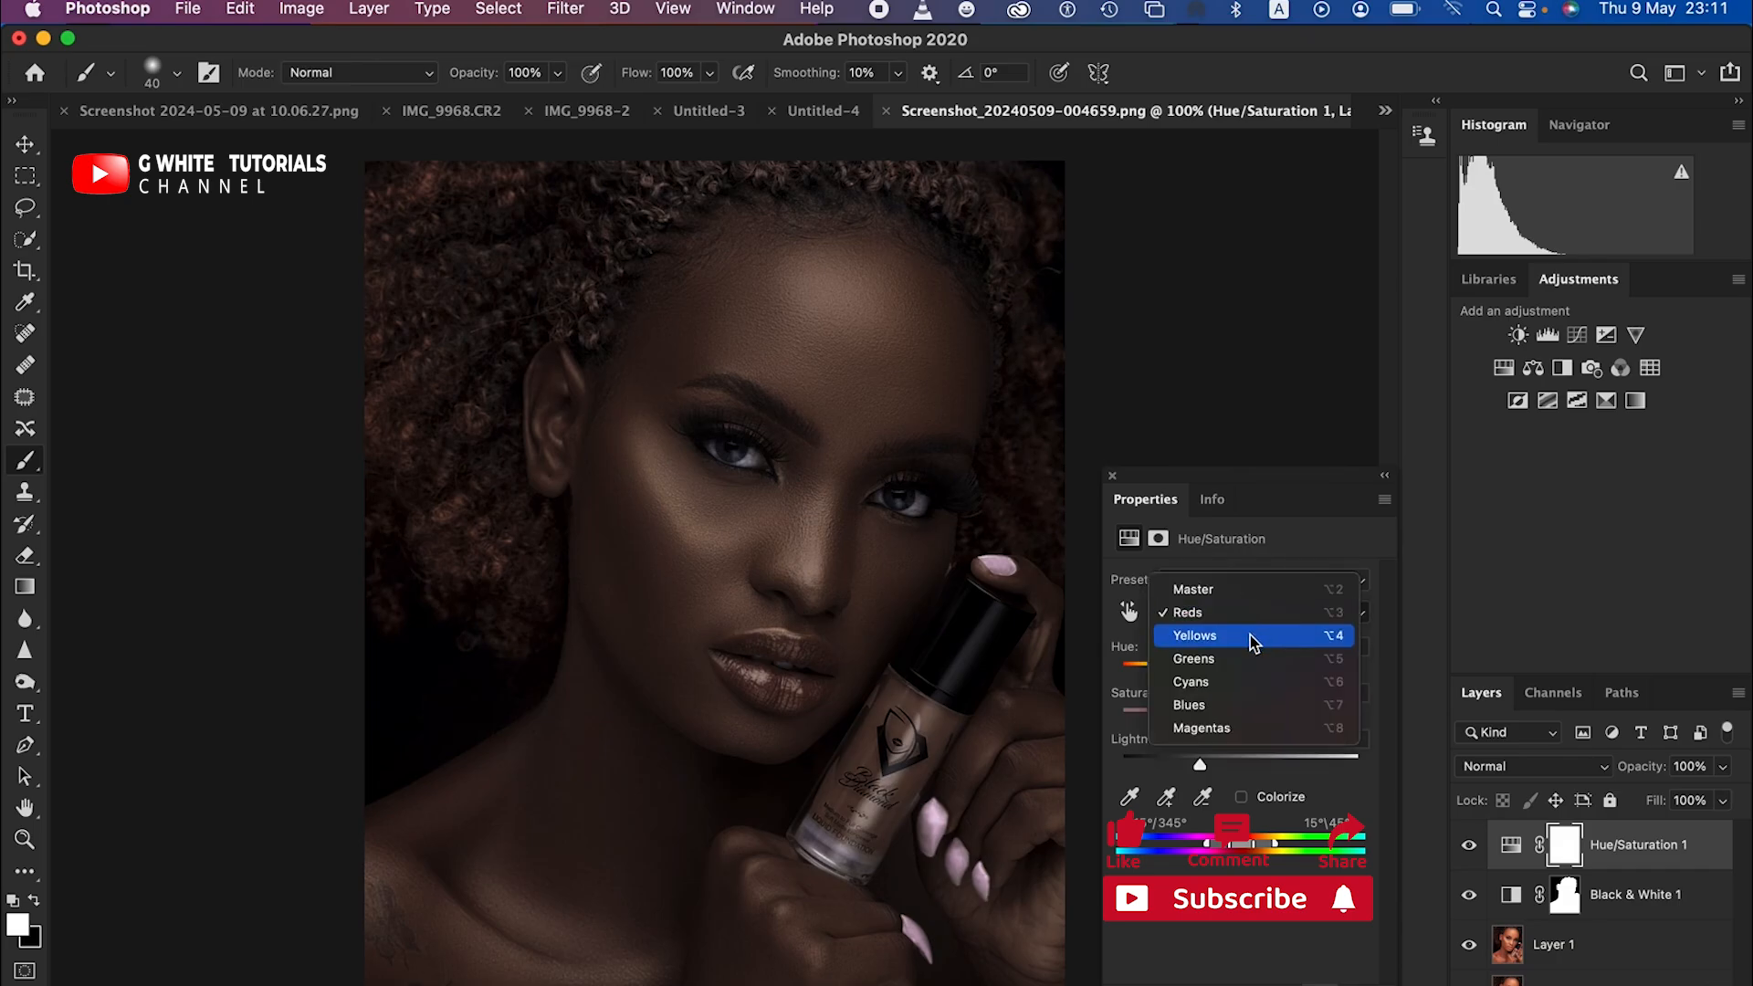
click(1260, 638)
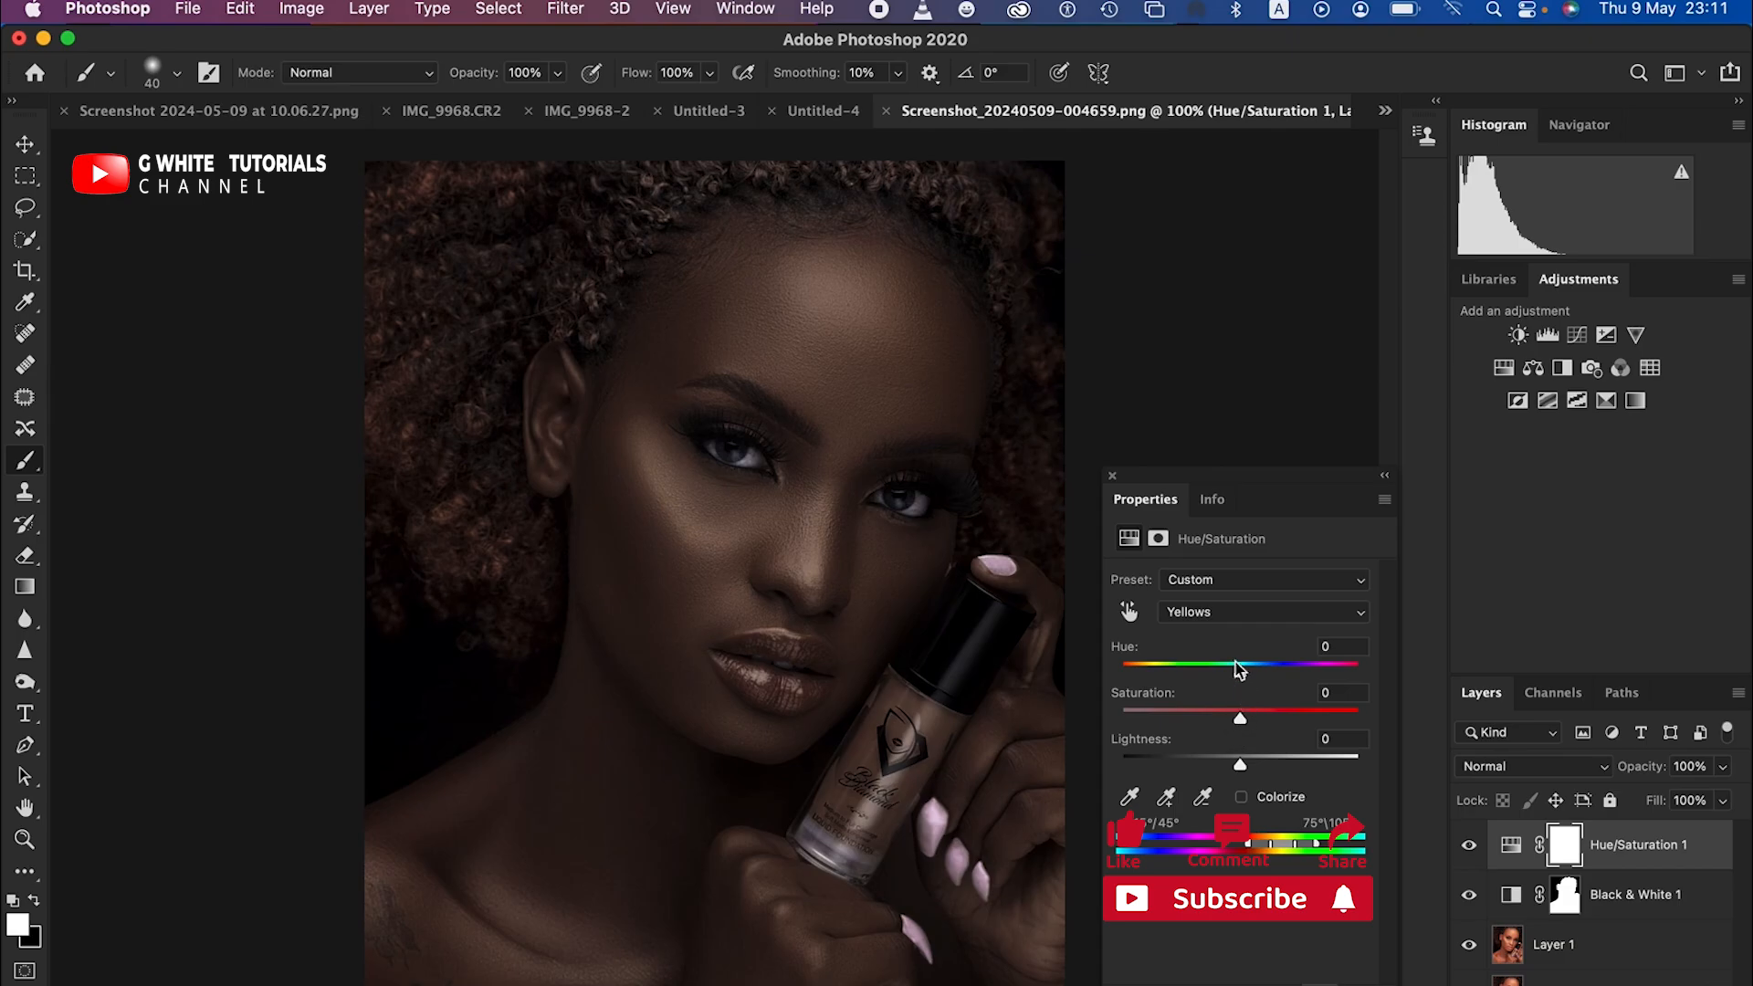
drag(1239, 764, 1198, 719)
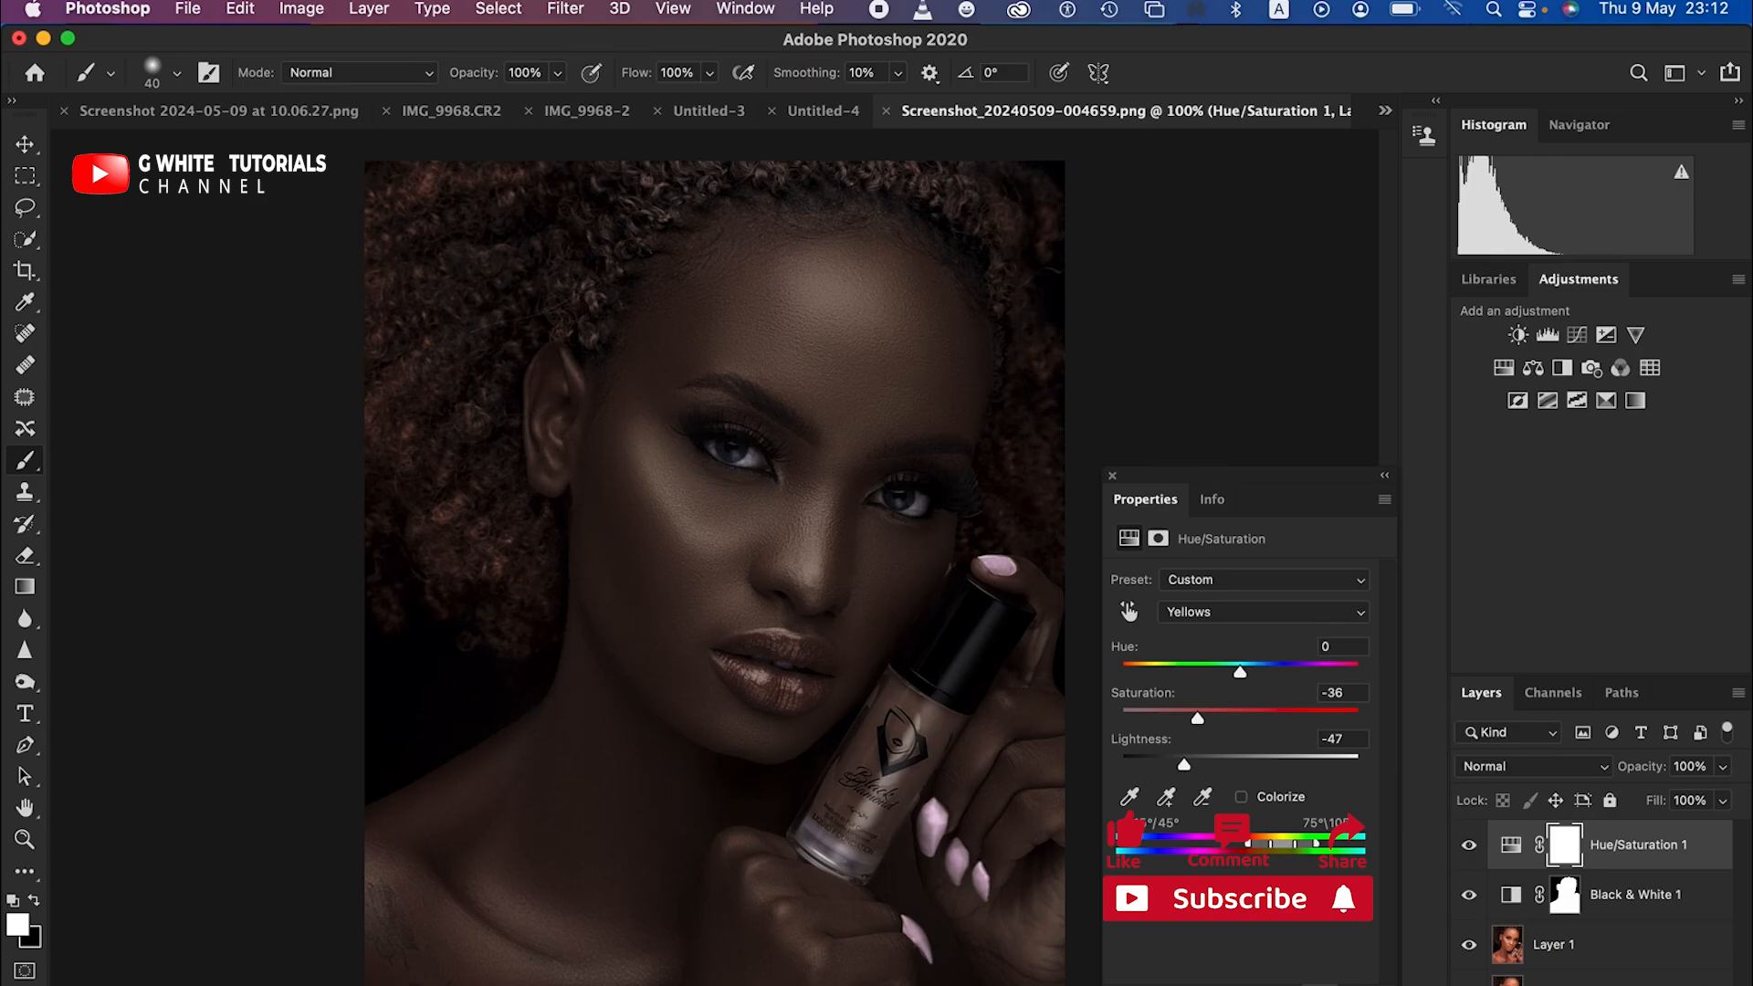
Add a Selective Color adjustment layer on top and set its Reds to Cyan +5, Magenta +3 and Yellow -8.
click(1600, 984)
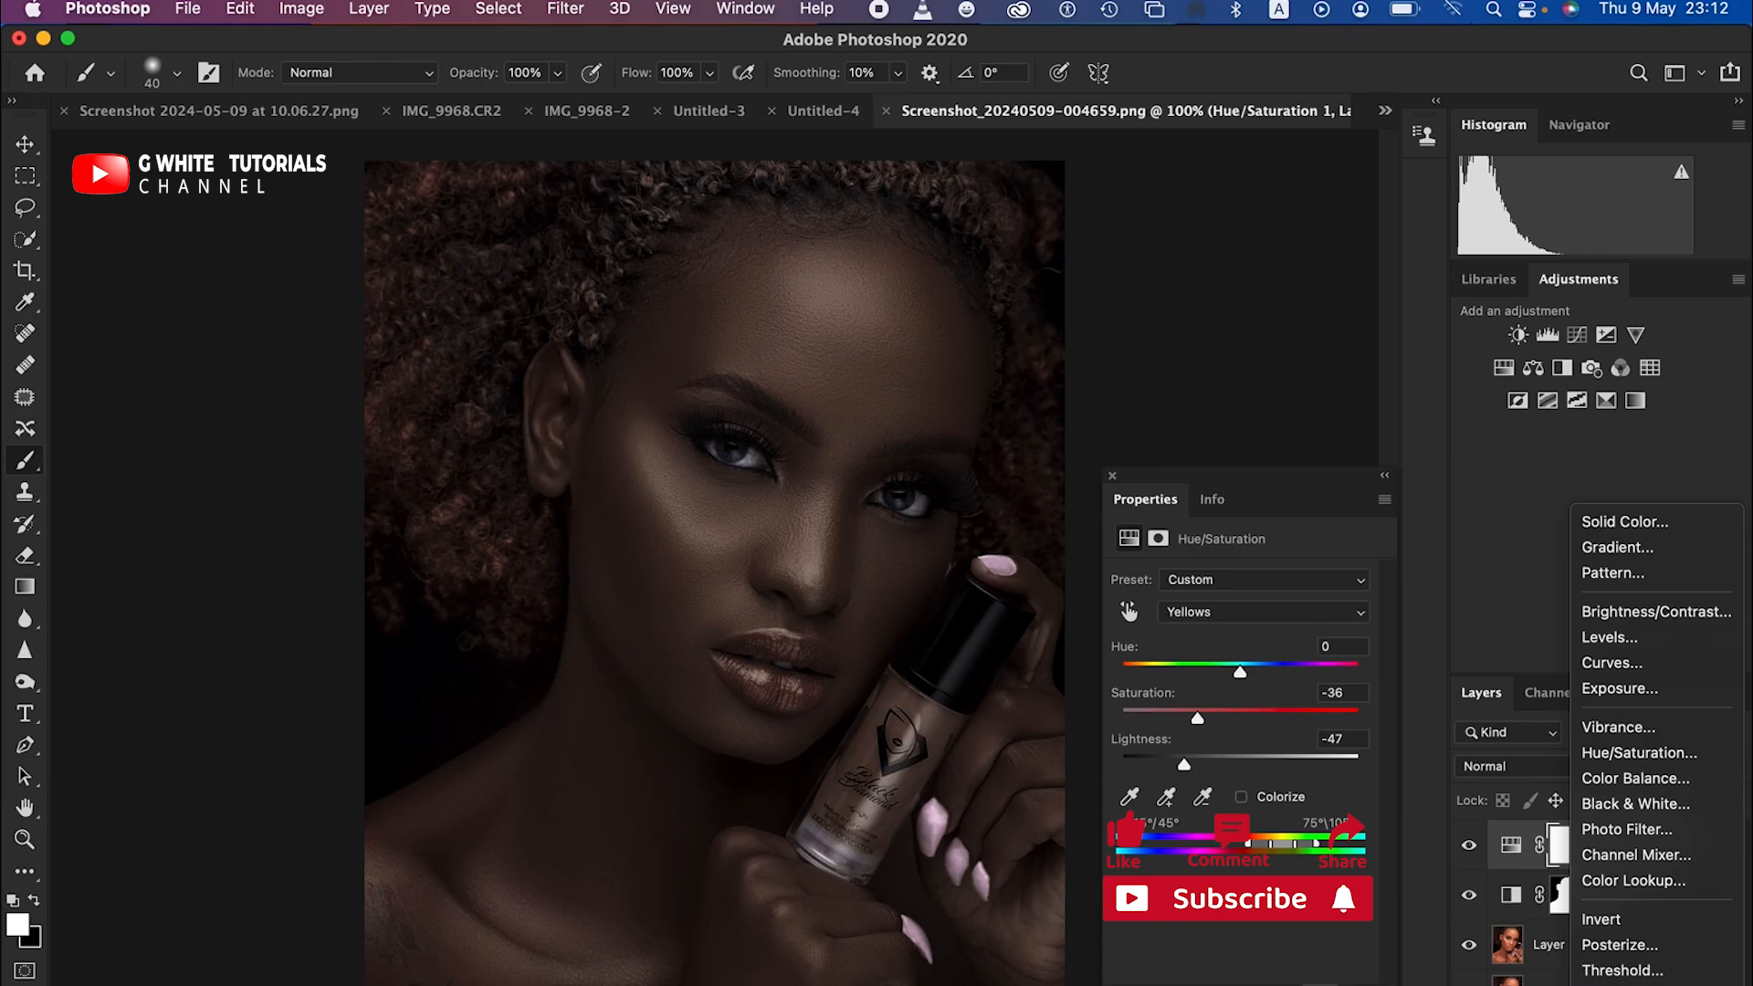
click(1634, 985)
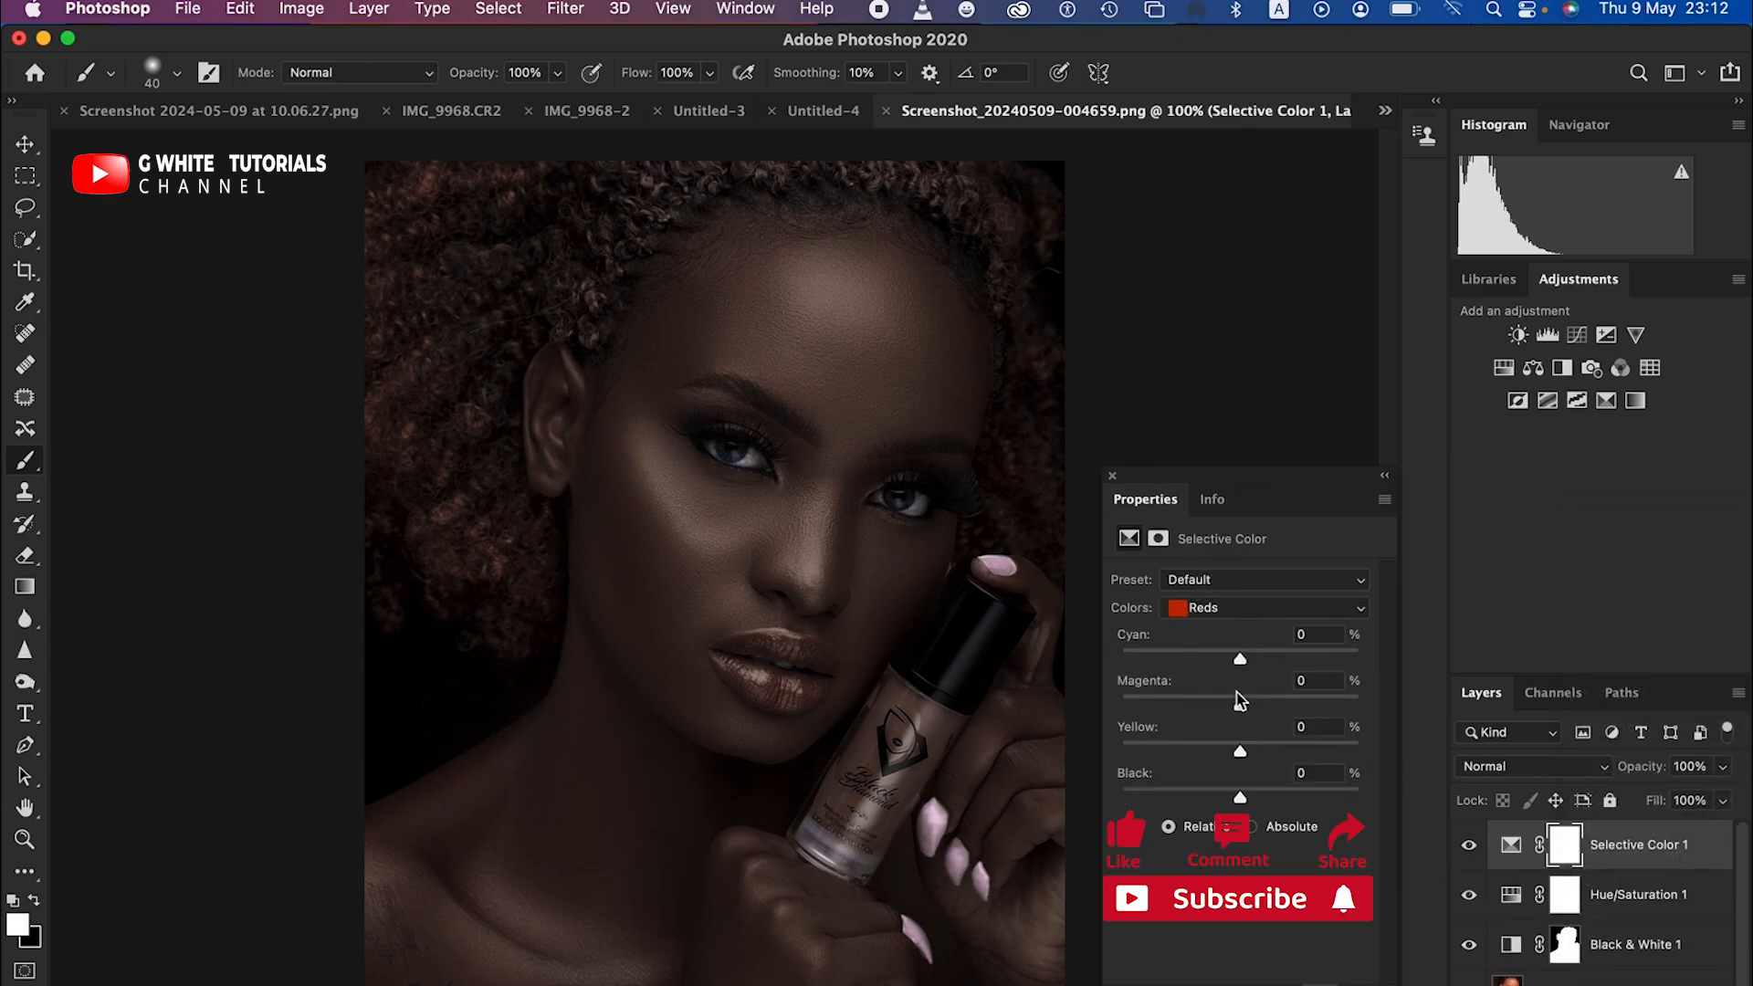
click(1242, 606)
click(1242, 607)
drag(1239, 752, 1234, 750)
drag(1242, 705, 1245, 660)
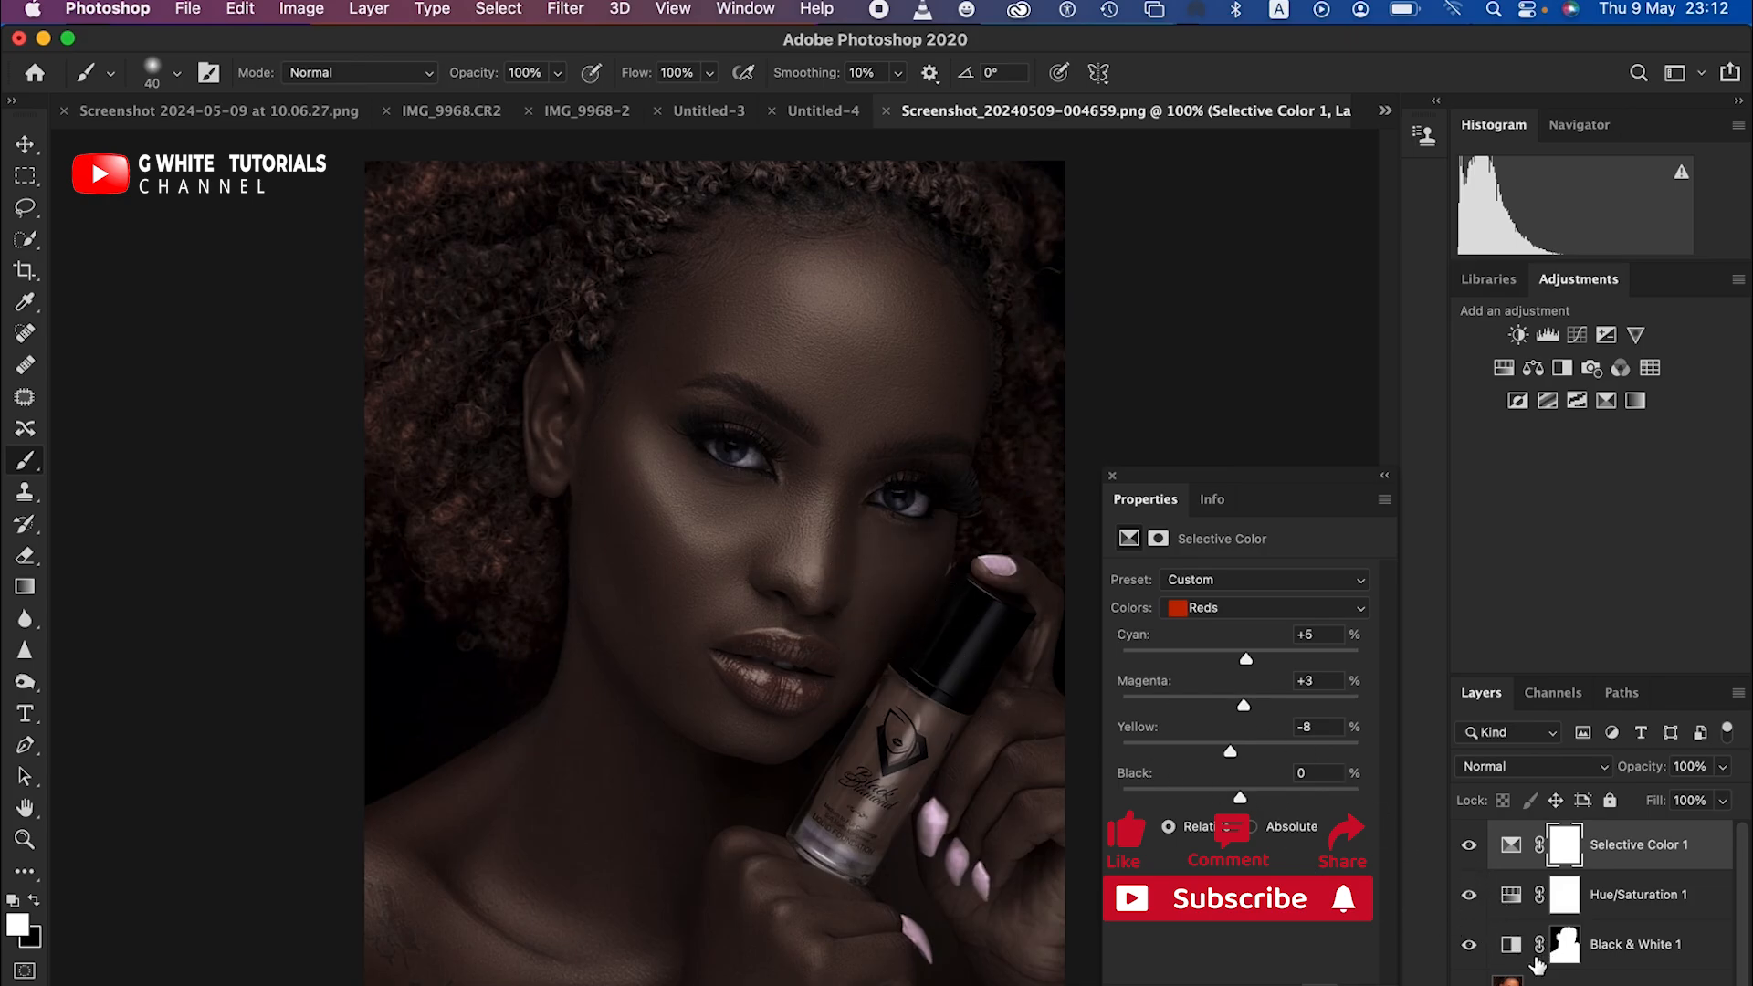
Darken the skin in the Black & White adjustment layer by setting Reds to -62 and Yellows to -16.
click(1508, 949)
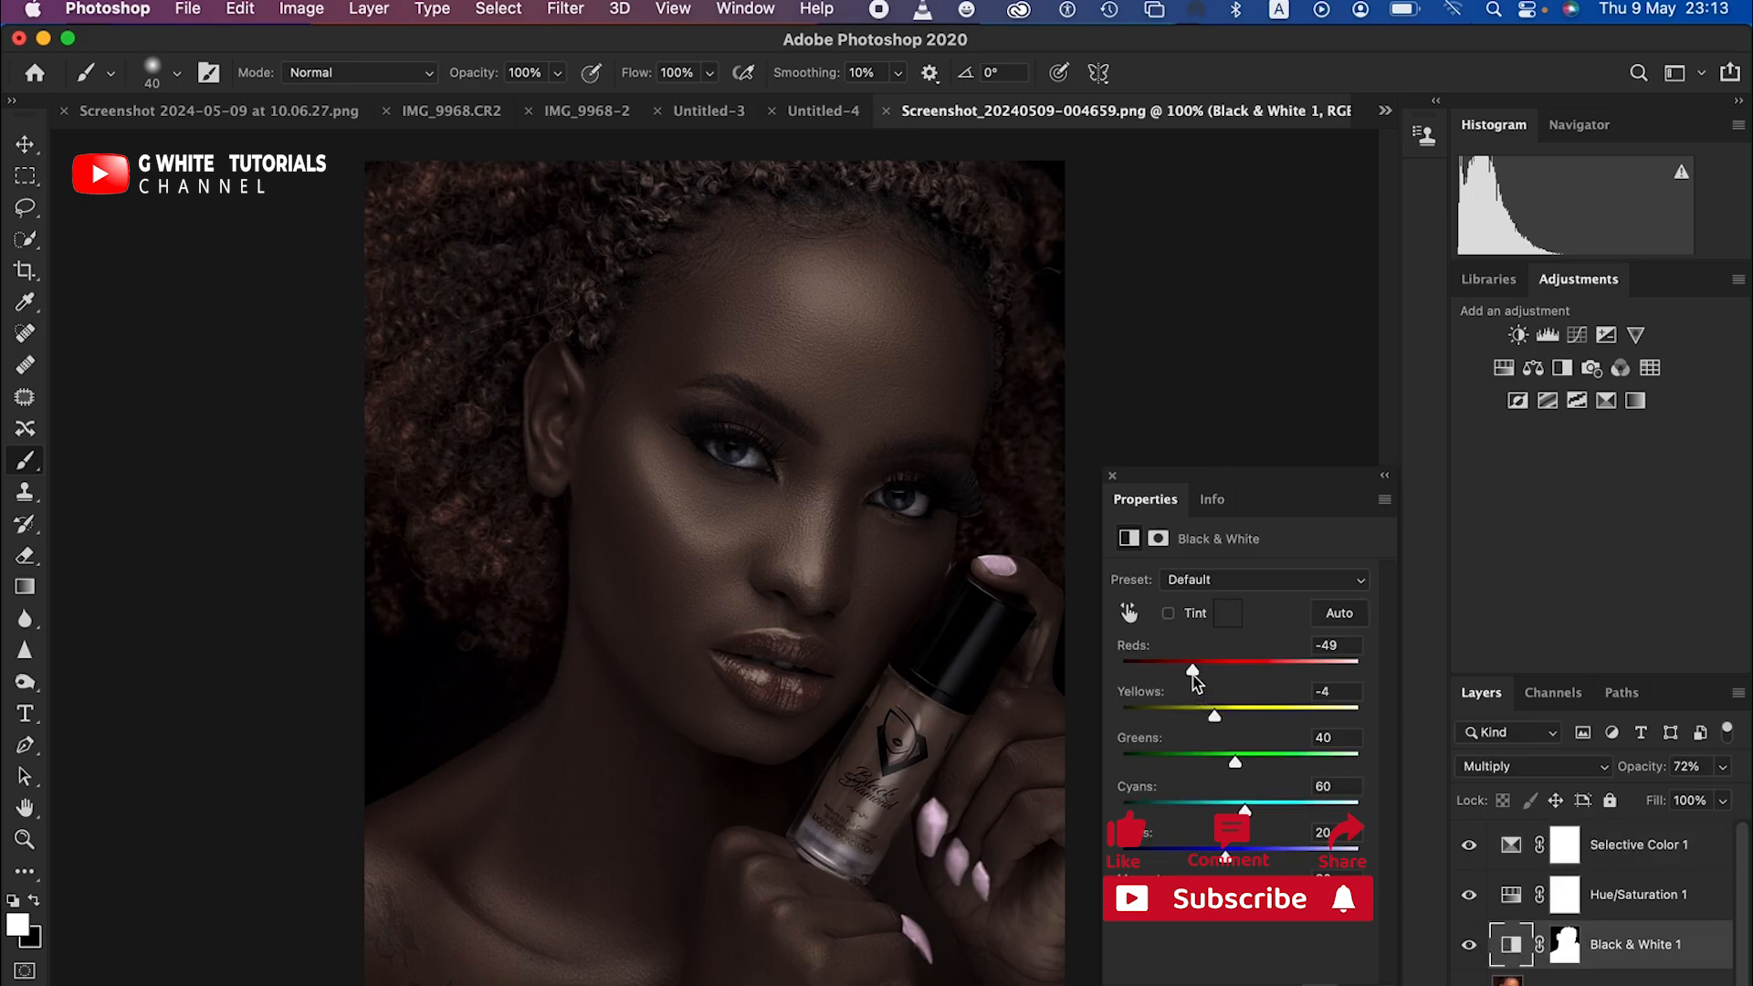
drag(1192, 673, 1210, 716)
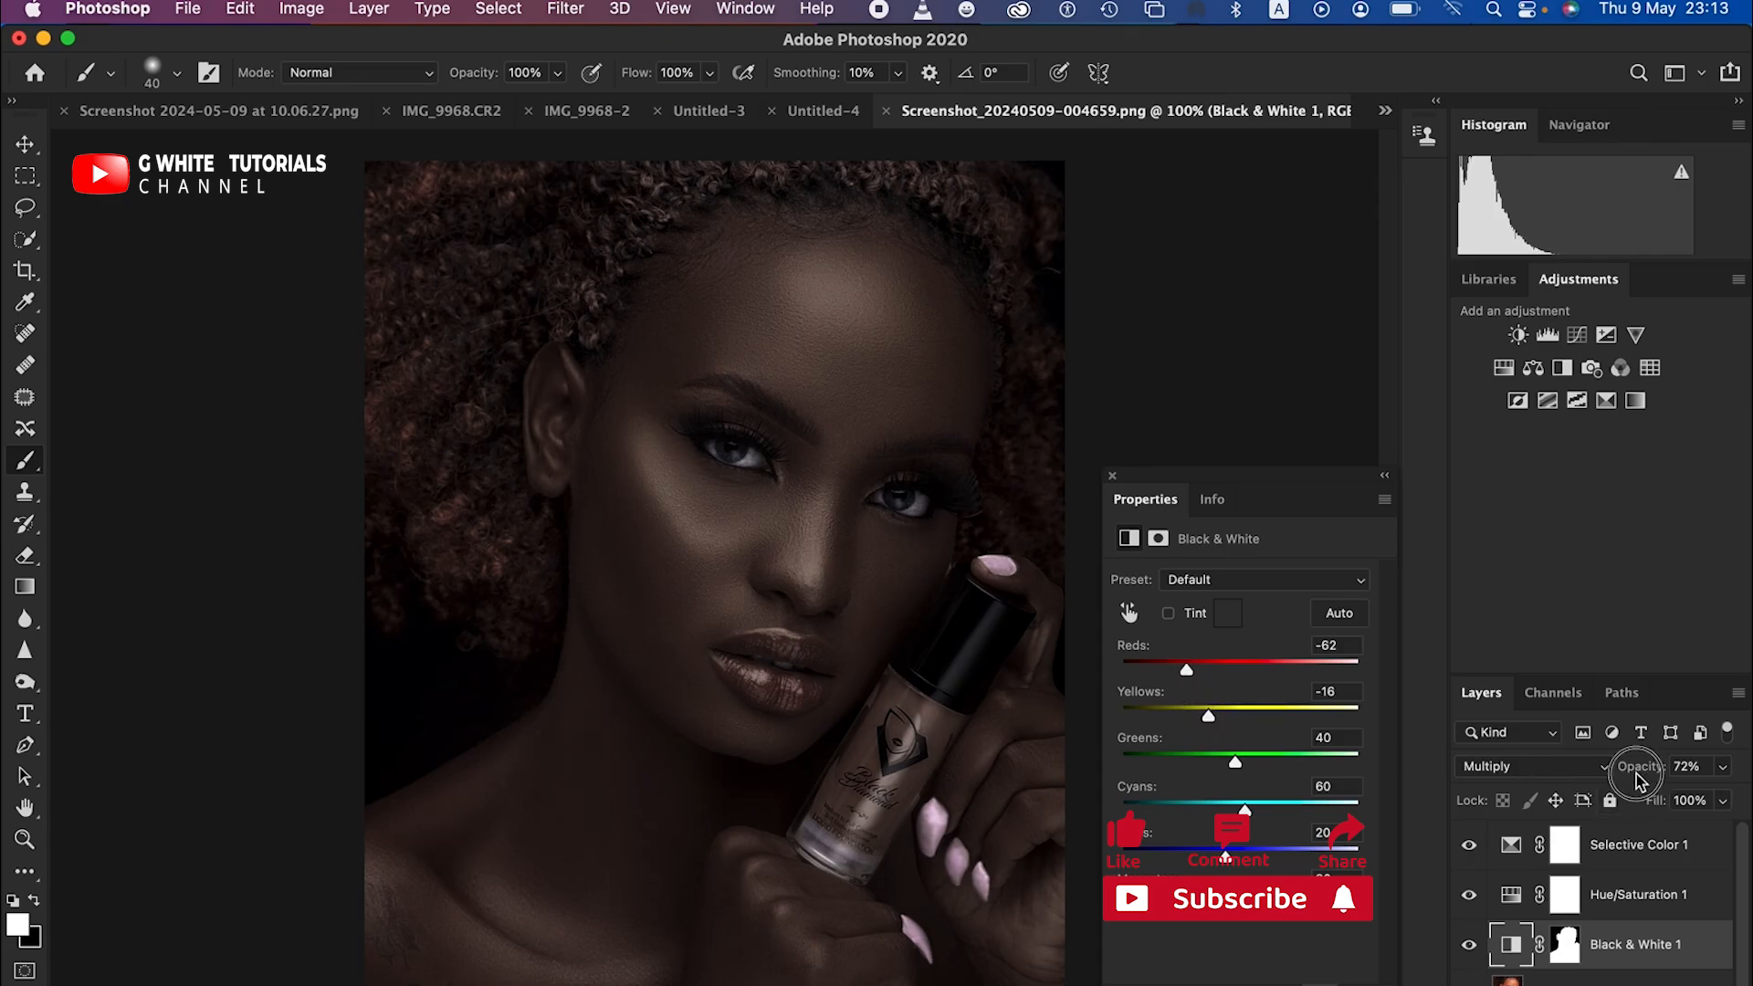
drag(1643, 777, 1638, 775)
Add a Hue/Saturation layer directly above the Black & White layer and set its Reds to Hue +1, Saturation -3 and Lightness -12.
click(1601, 984)
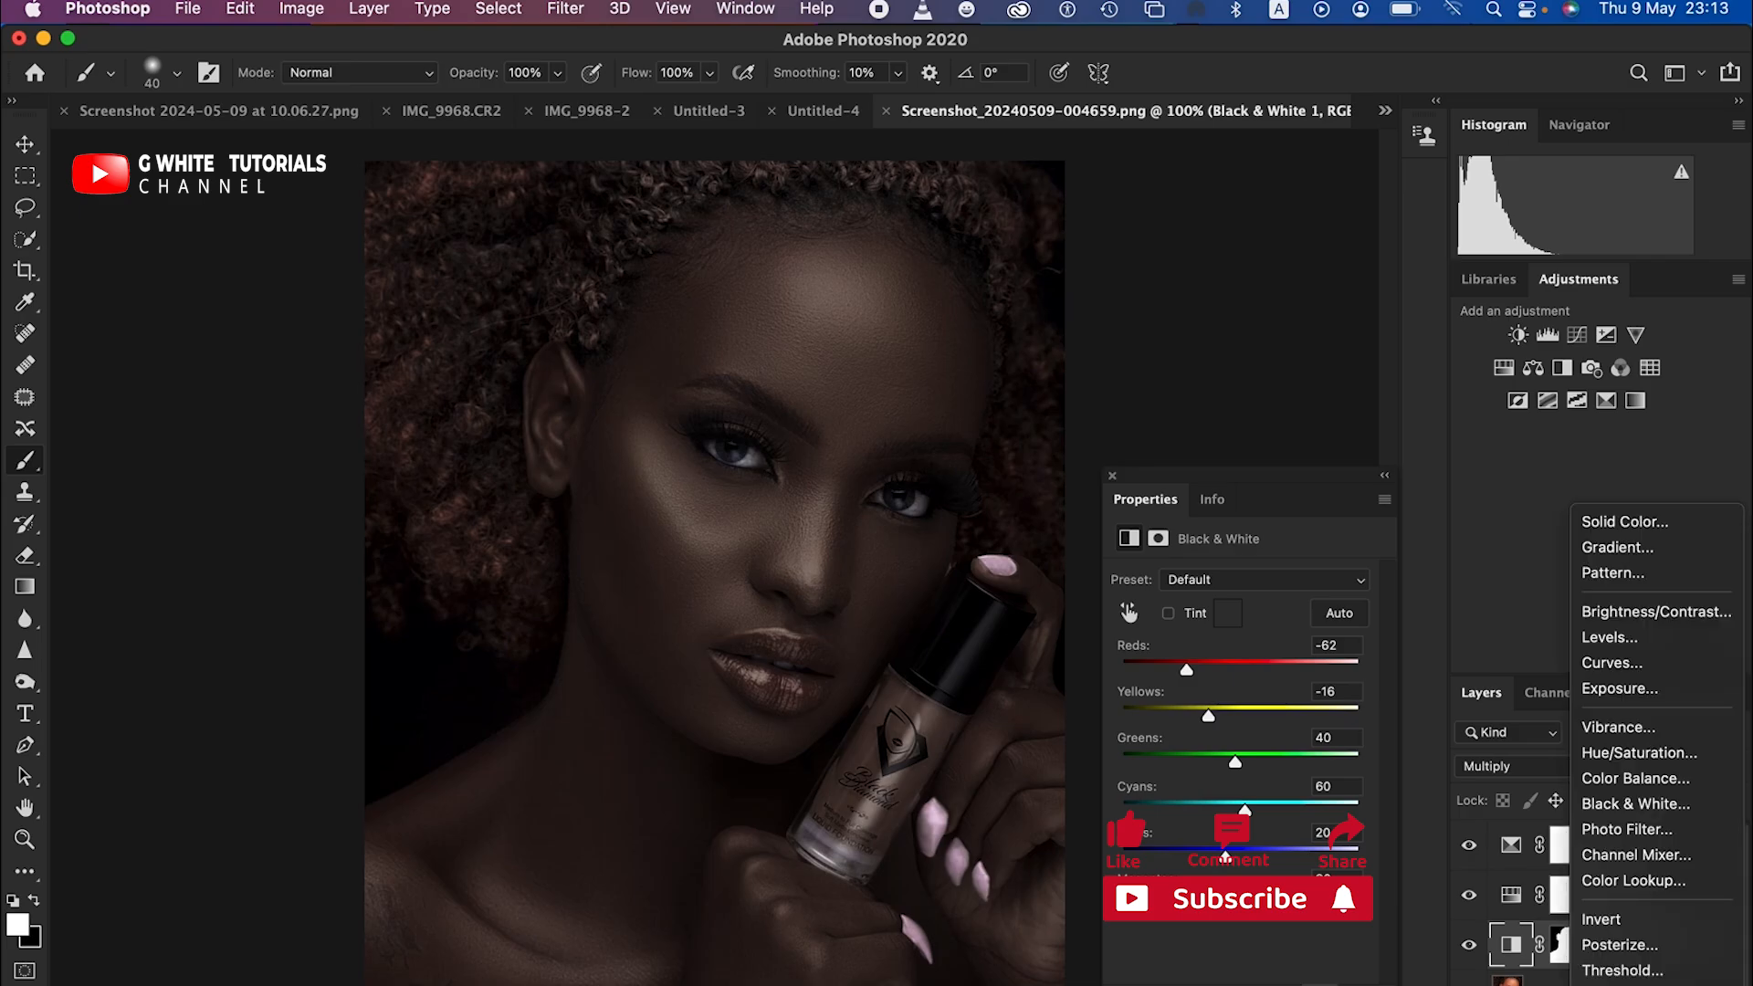
click(1638, 759)
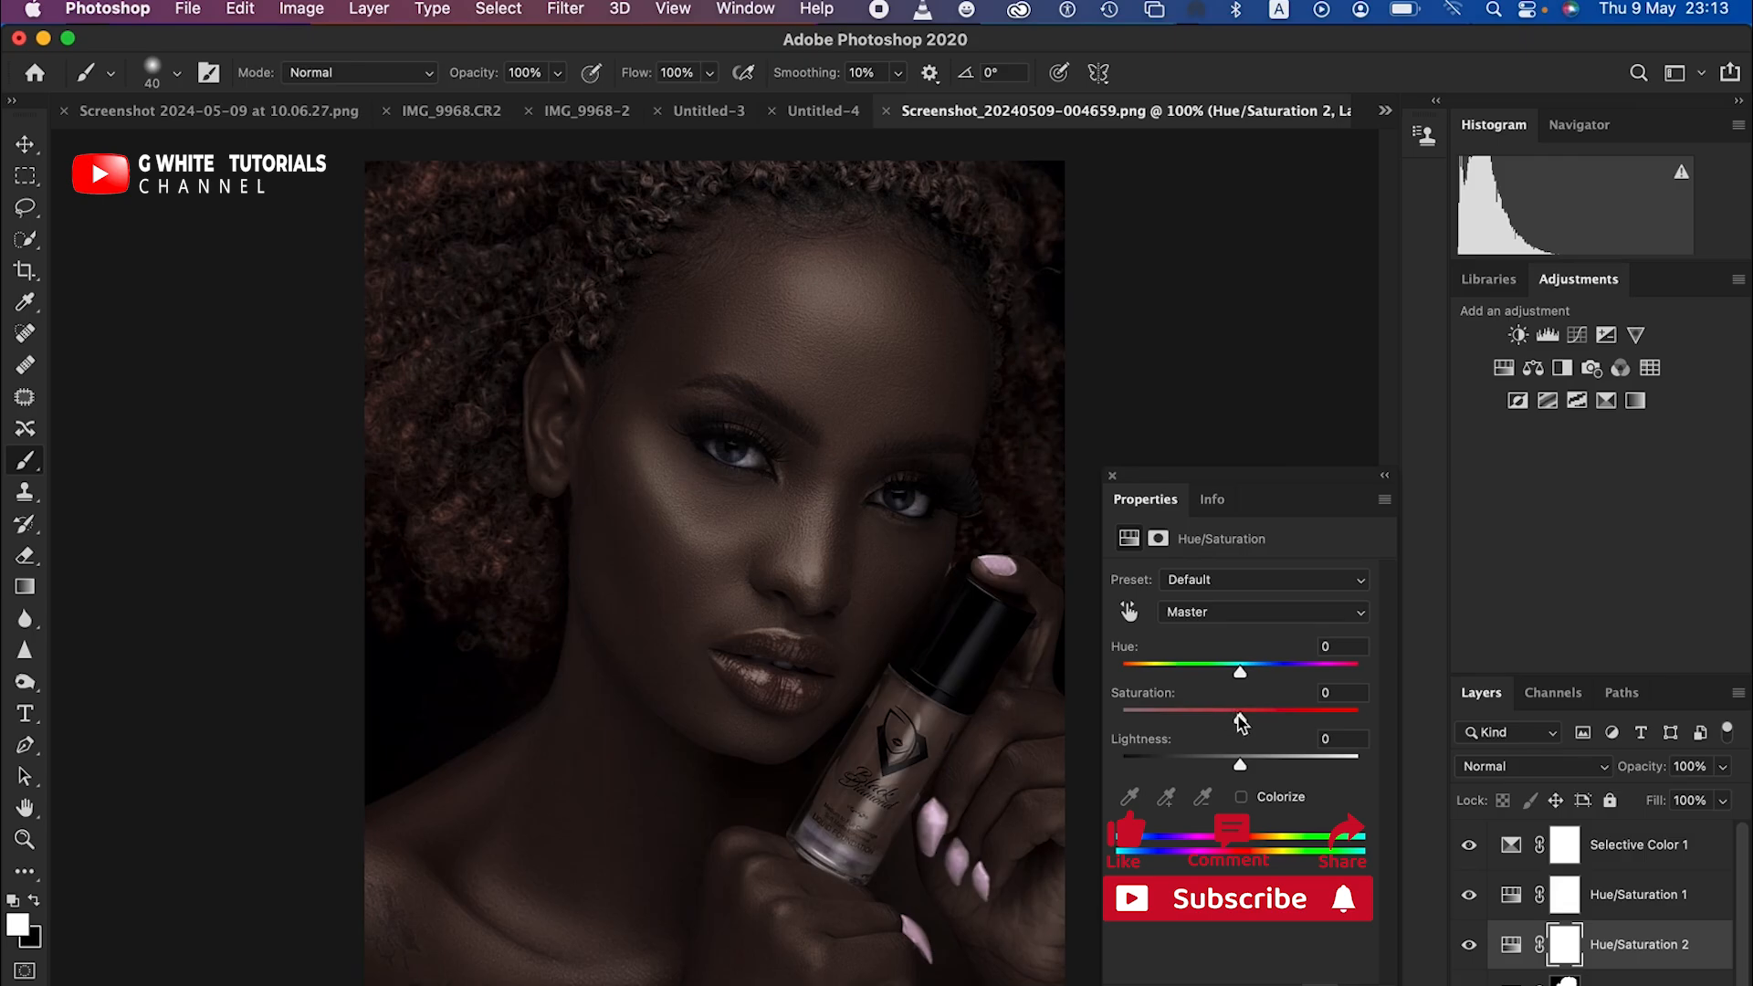
click(1244, 614)
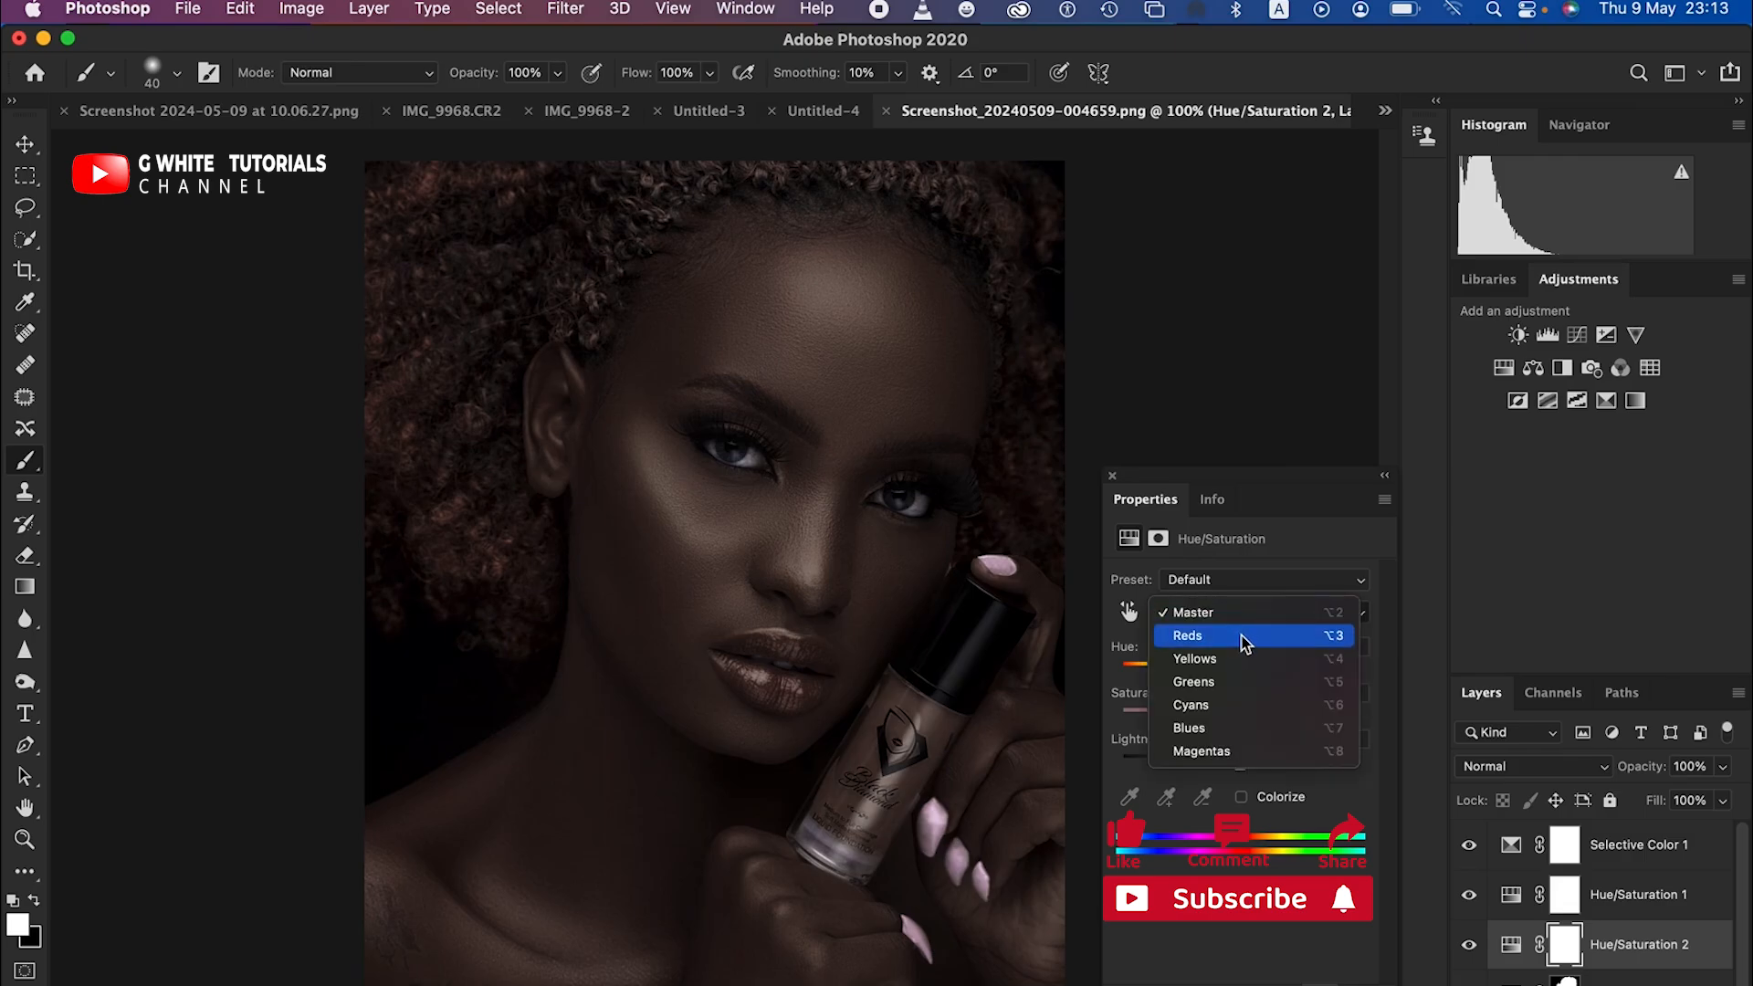
click(1243, 642)
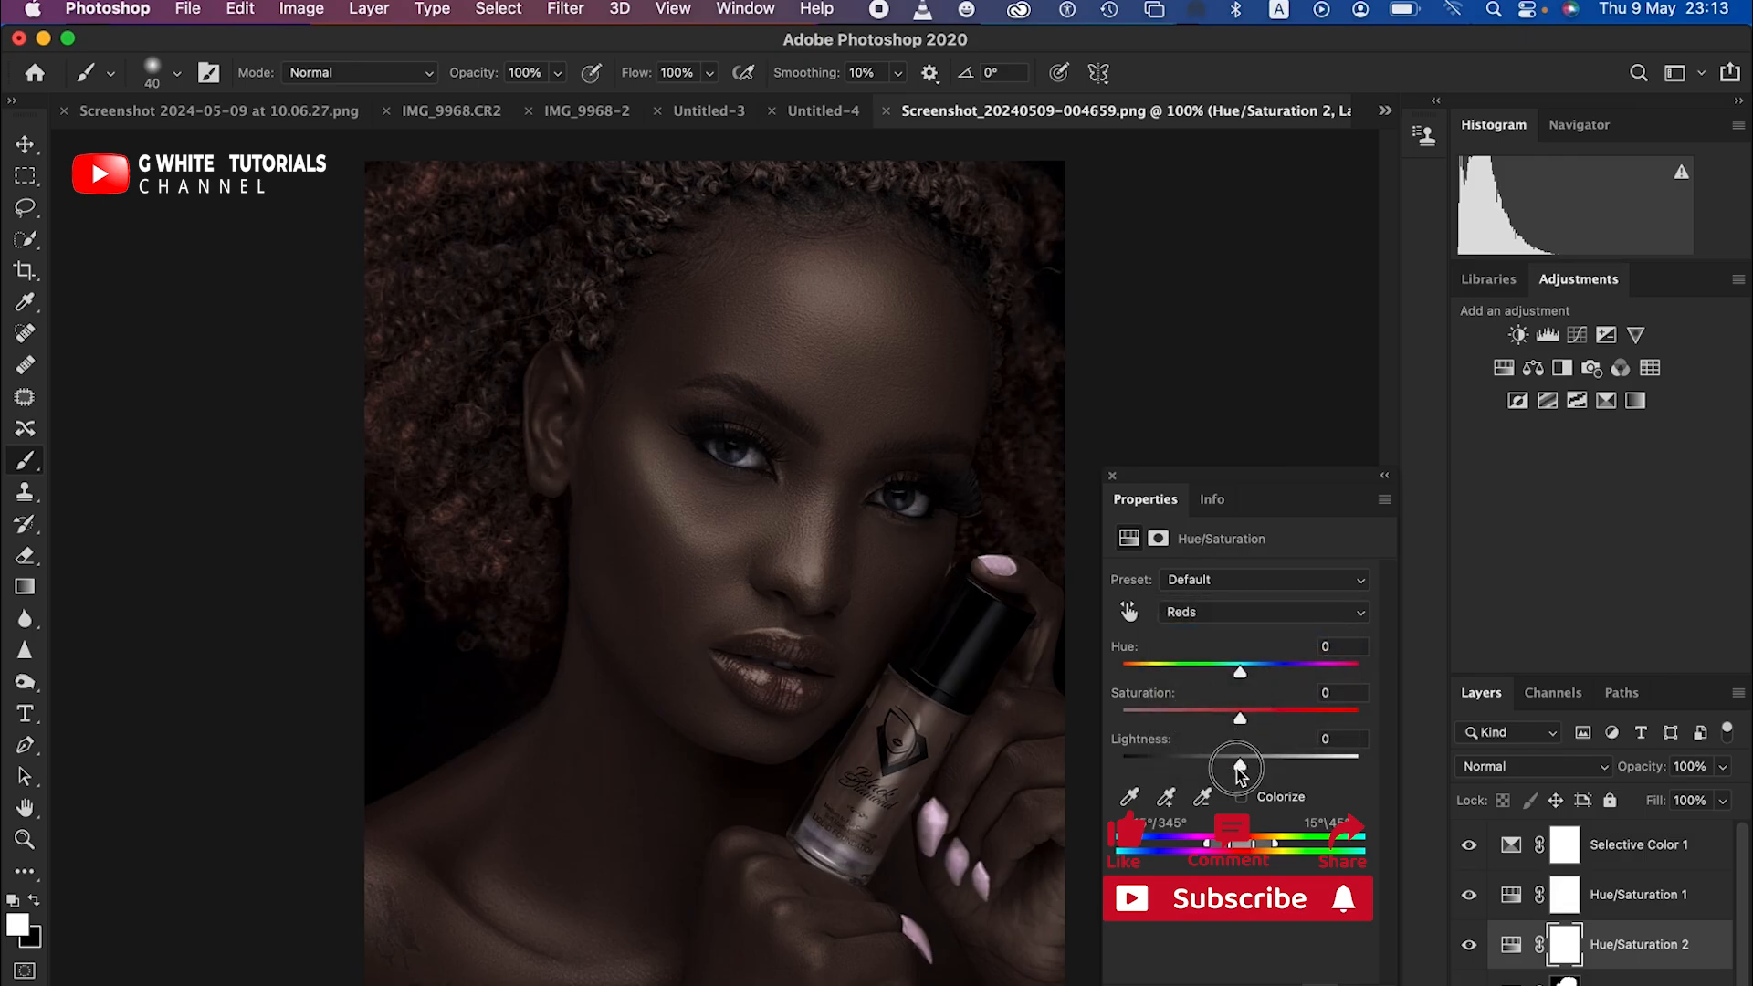
drag(1239, 769, 1225, 767)
drag(1240, 717, 1241, 678)
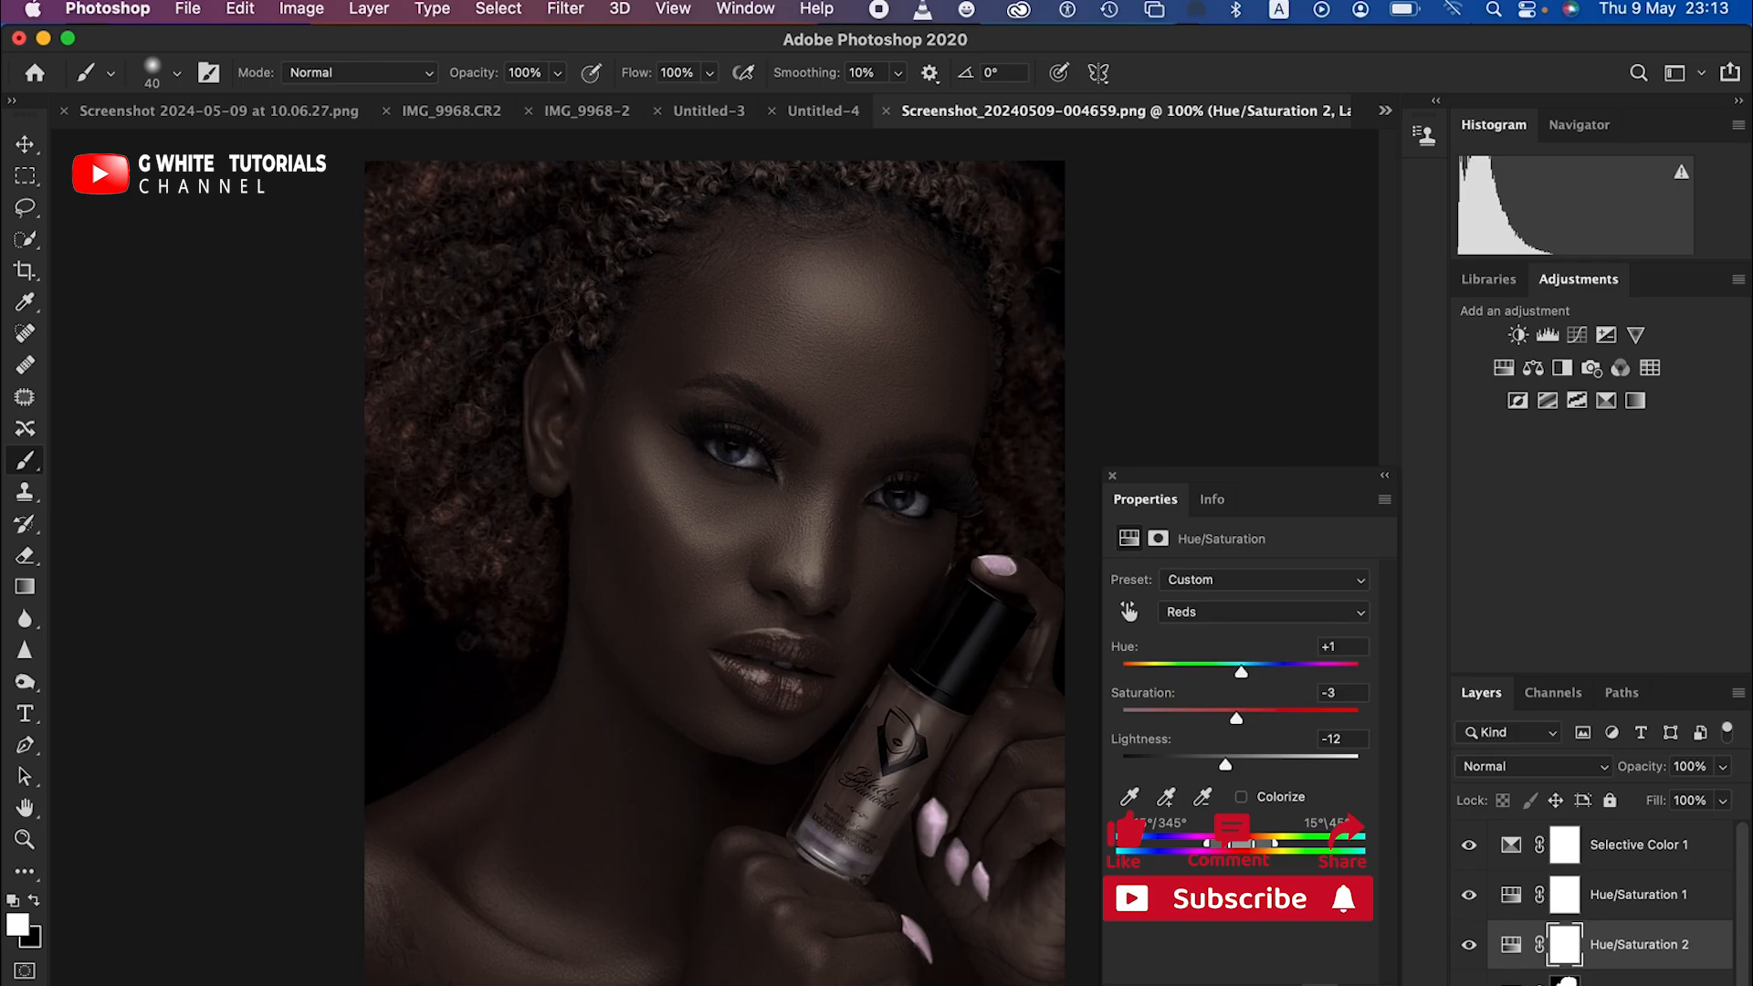
Add a second Selective Color layer above the new Hue/Saturation layer, reduce the Cyan in its Reds slightly, and close its settings.
click(1598, 985)
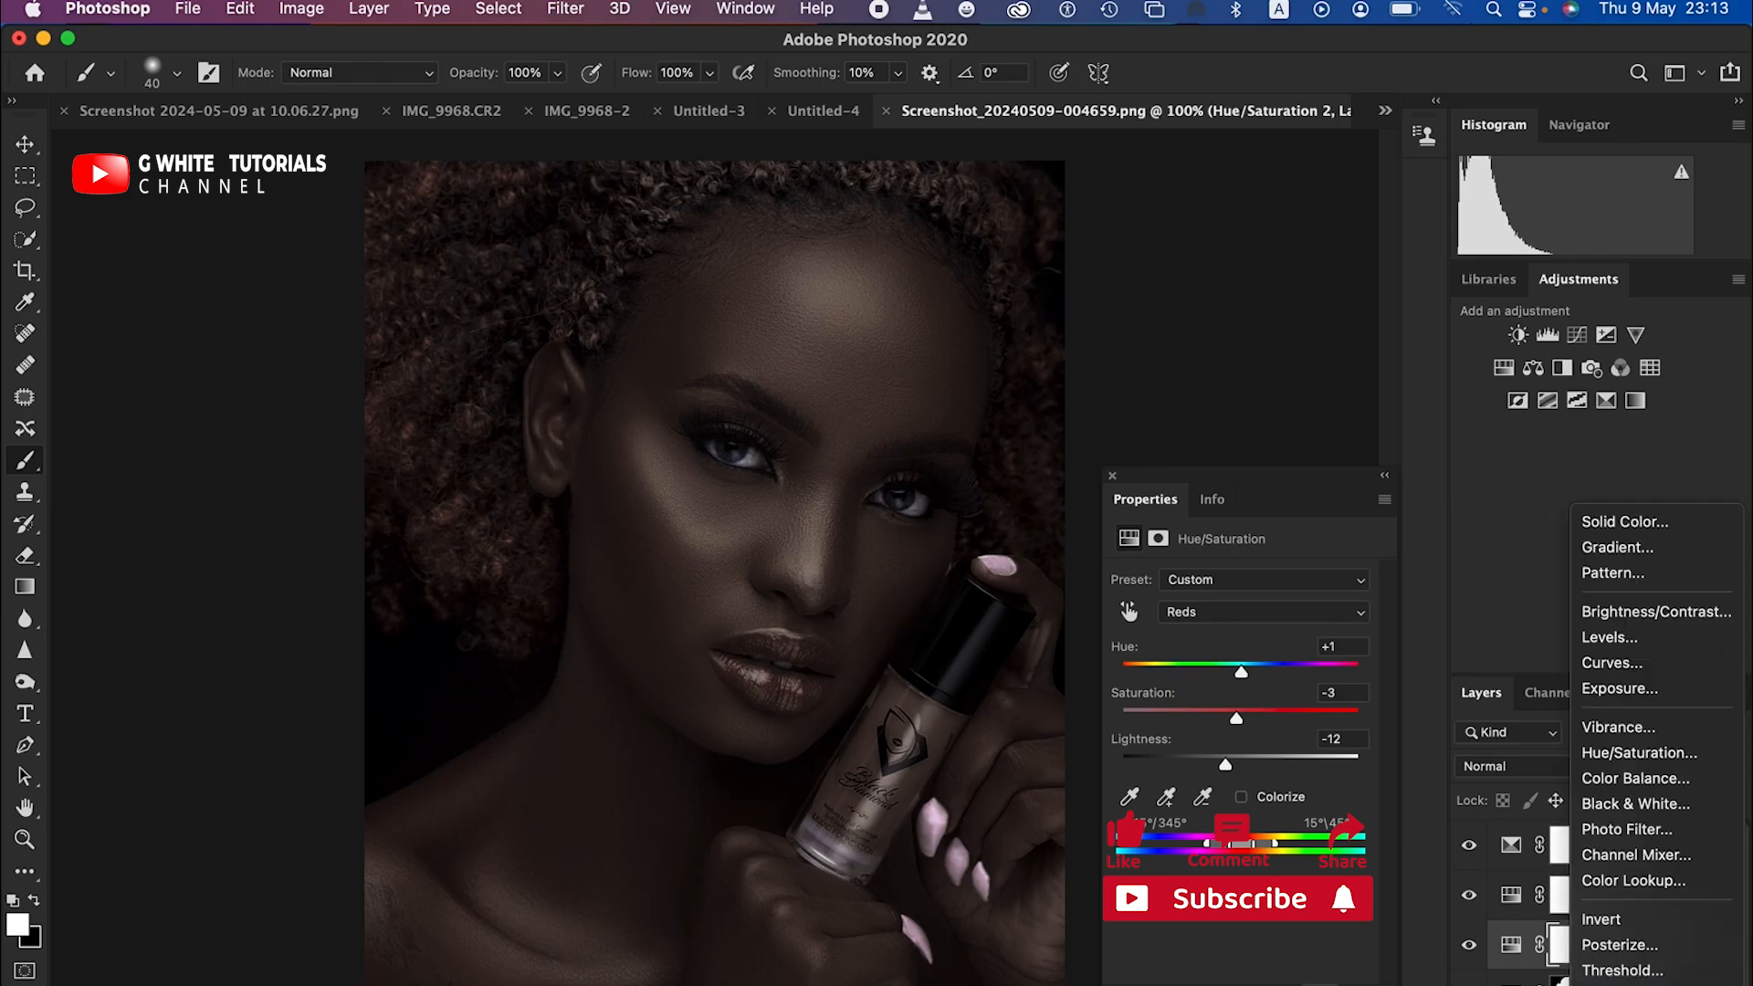
click(1634, 985)
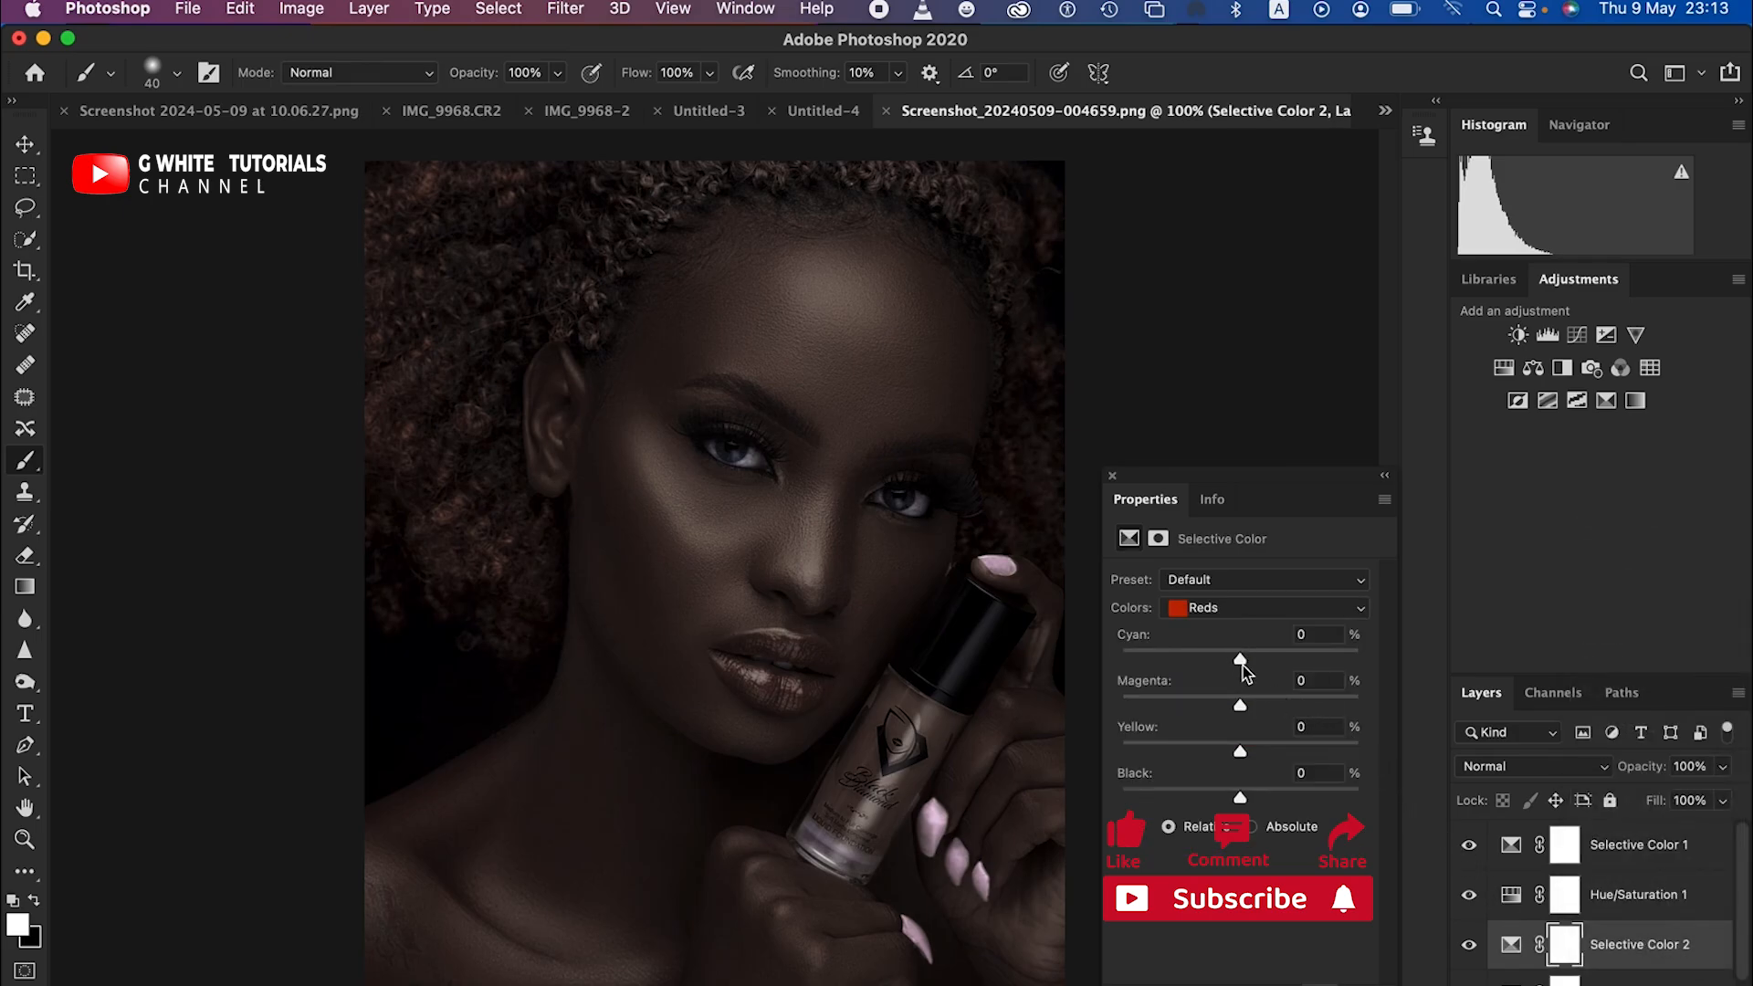
mouse_move(1241, 666)
mouse_down()
mouse_move(1191, 663)
mouse_move(1234, 663)
mouse_up()
click(1112, 475)
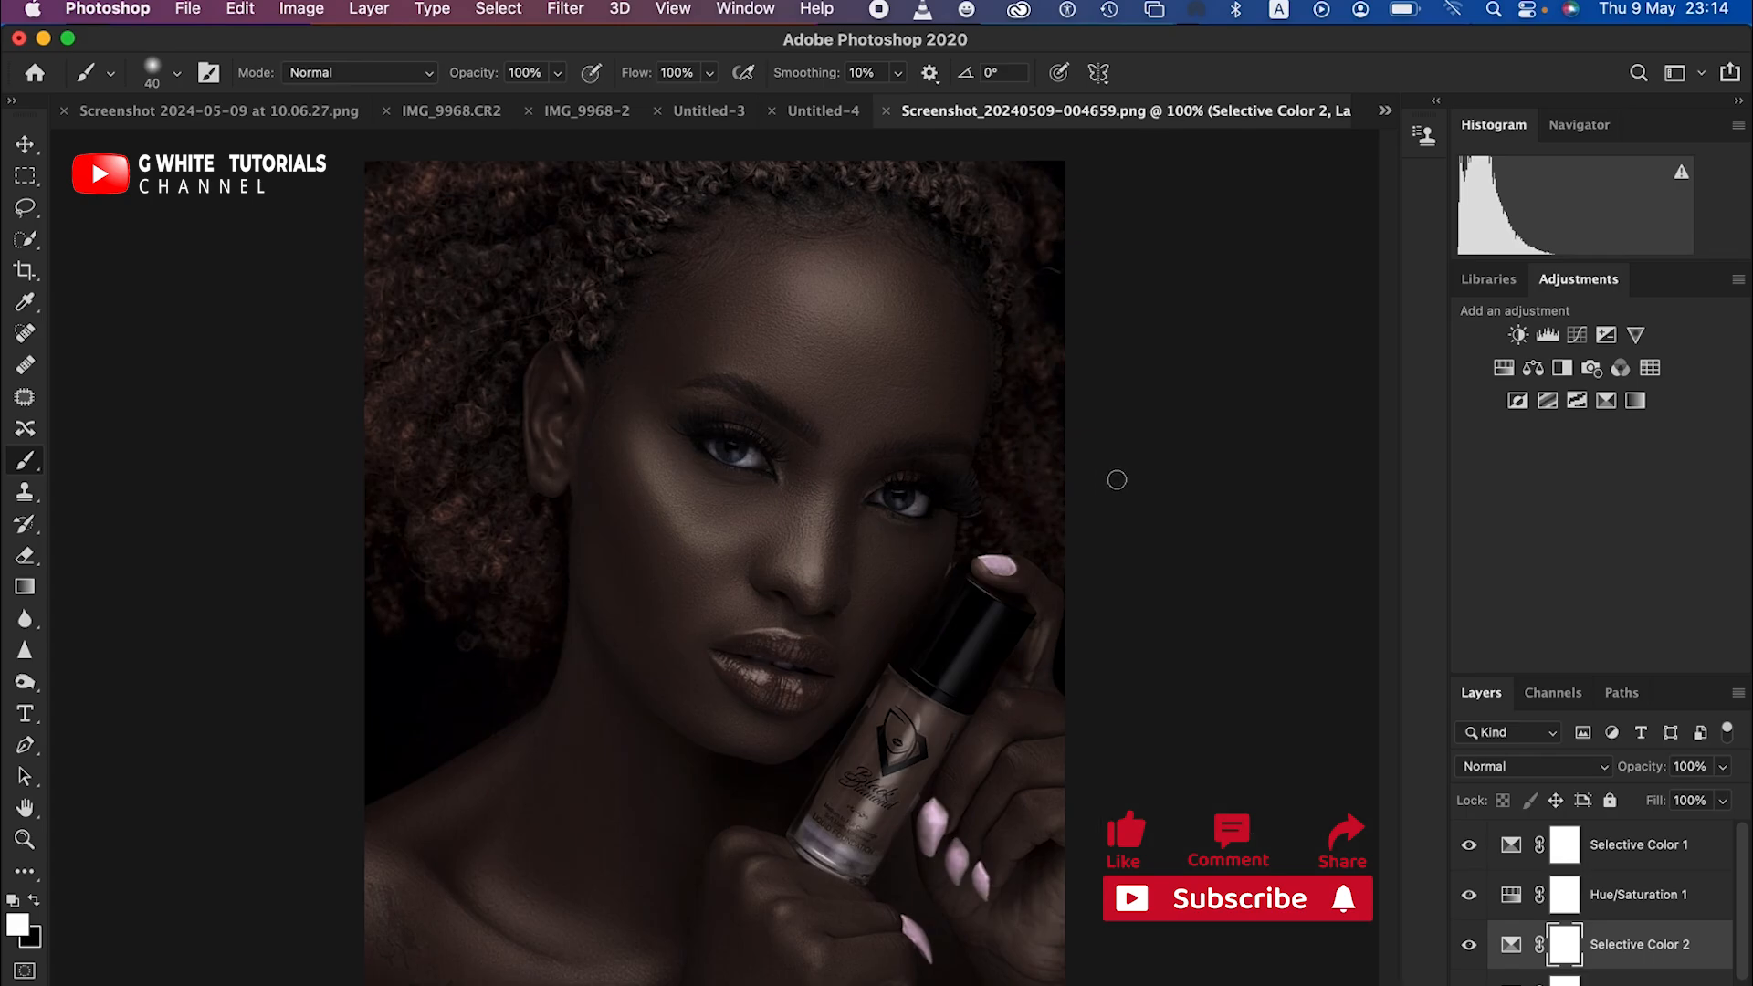
Group all the adjustment layers from Selective Color 1 down to Black & White 1.
click(1656, 853)
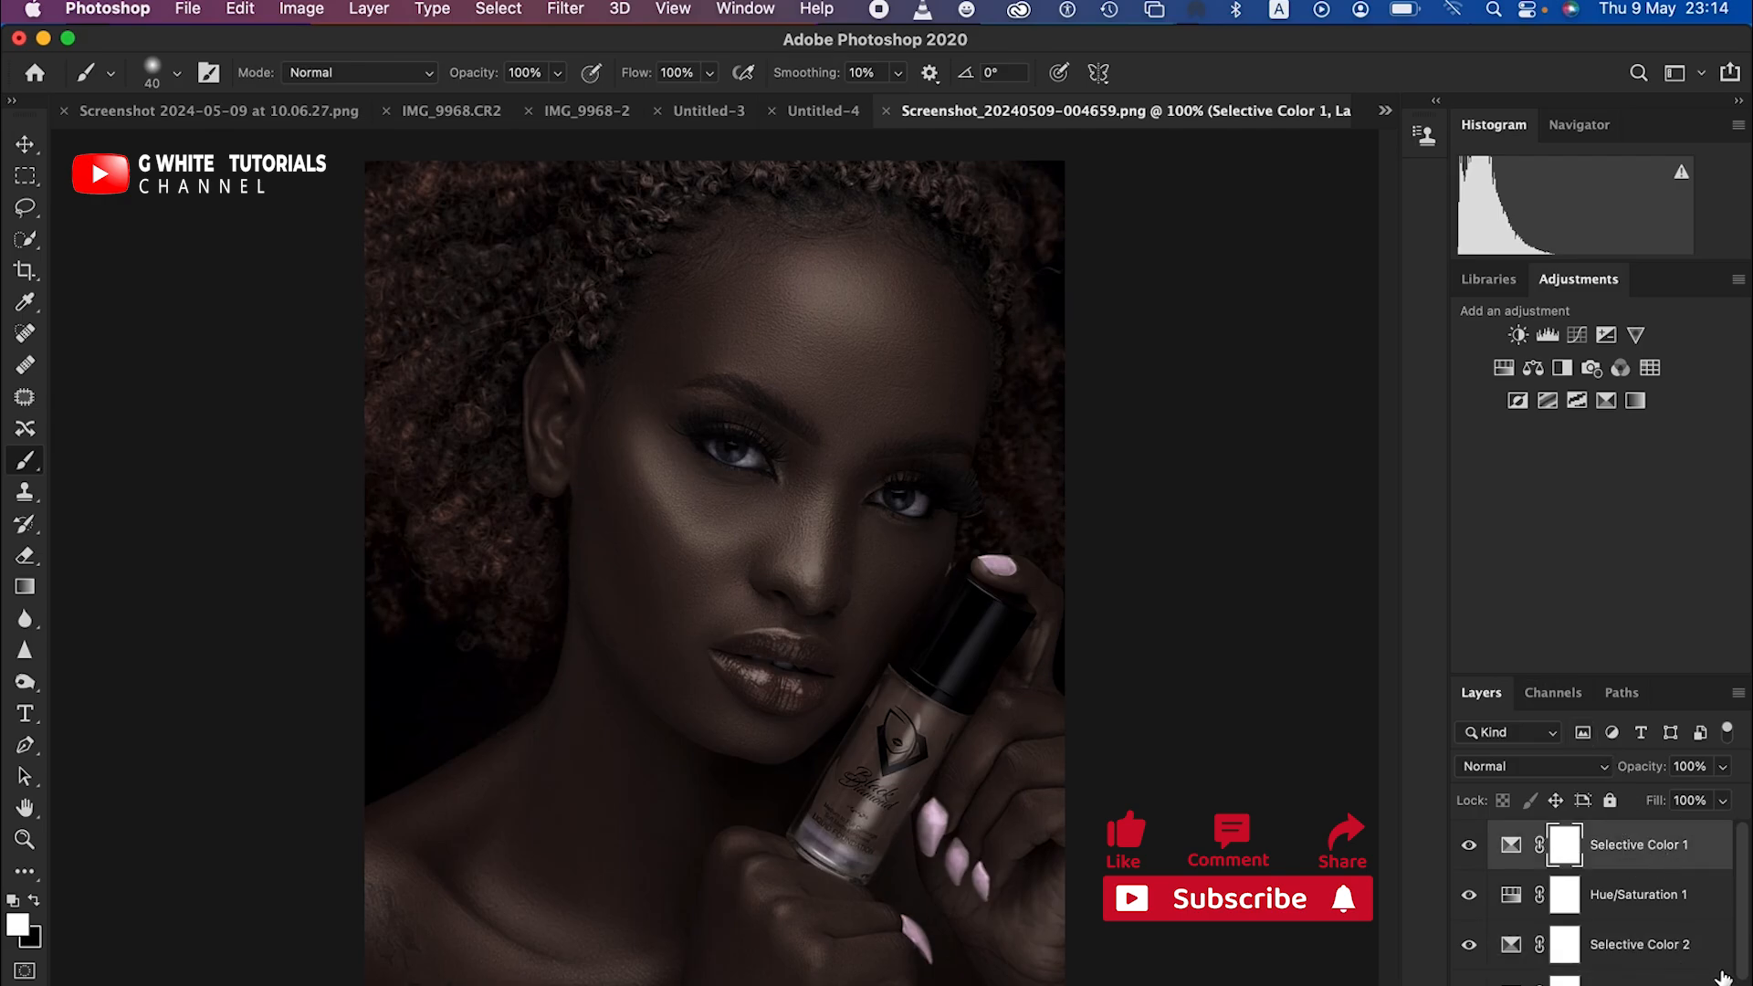
scroll(1722, 977, down, 3)
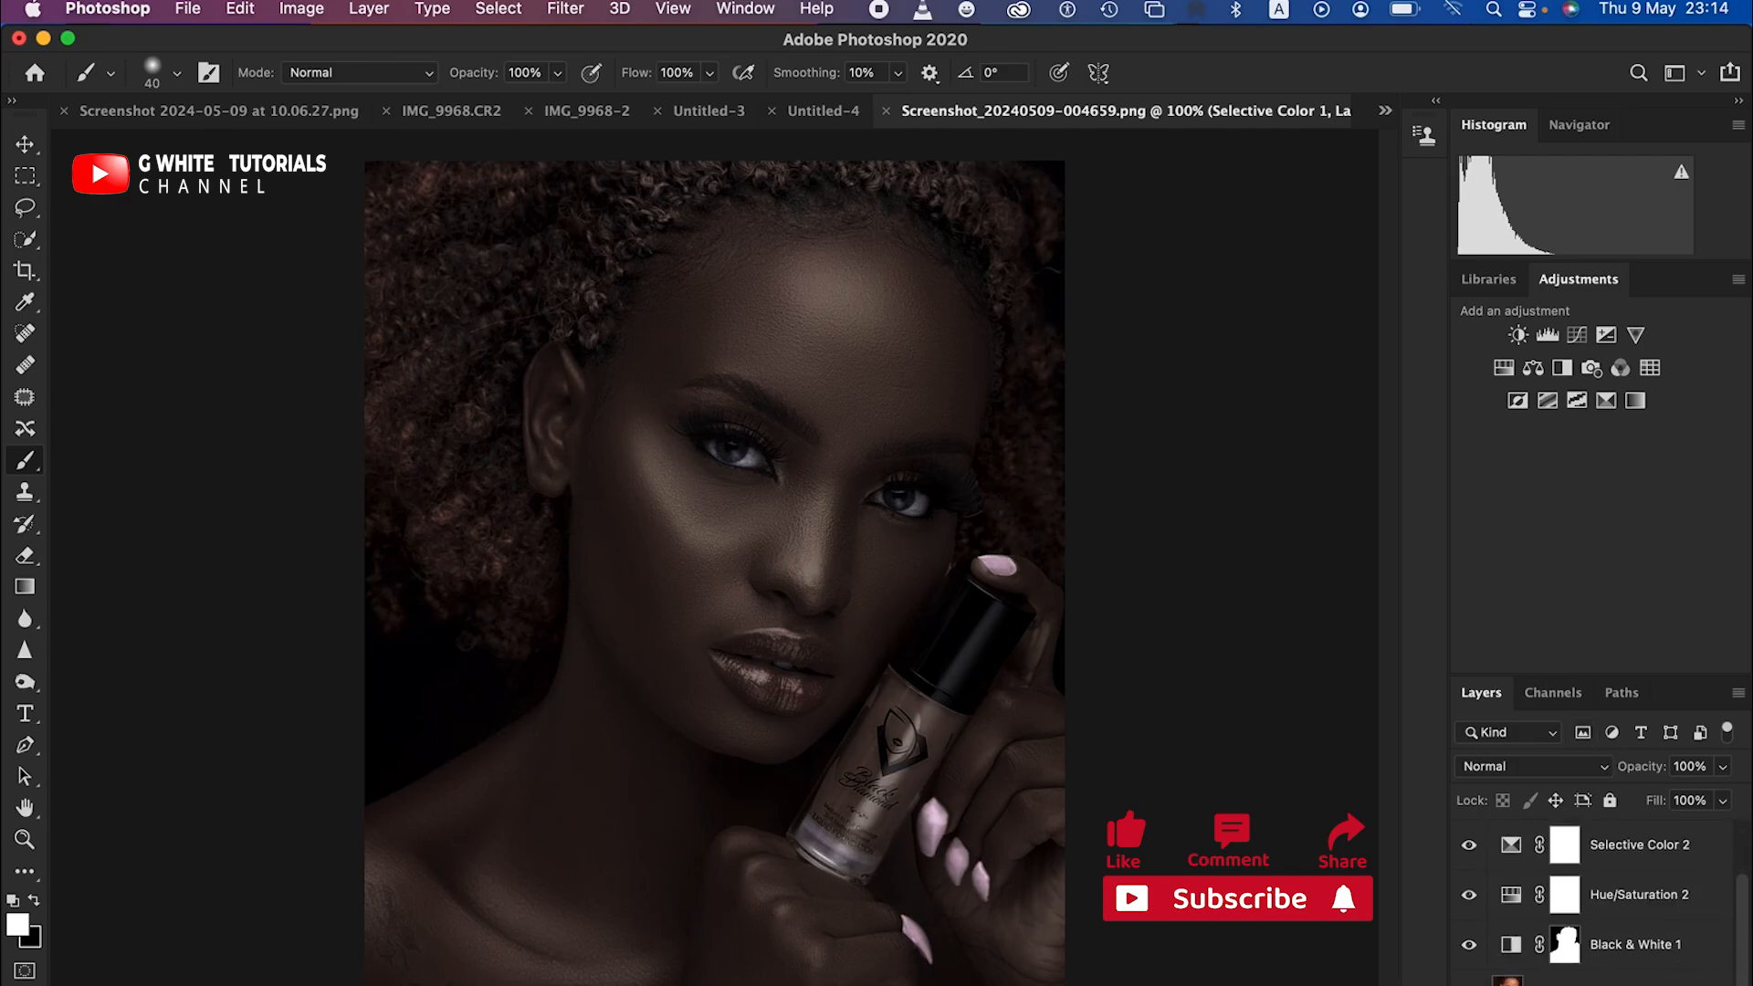
shift+click(1703, 953)
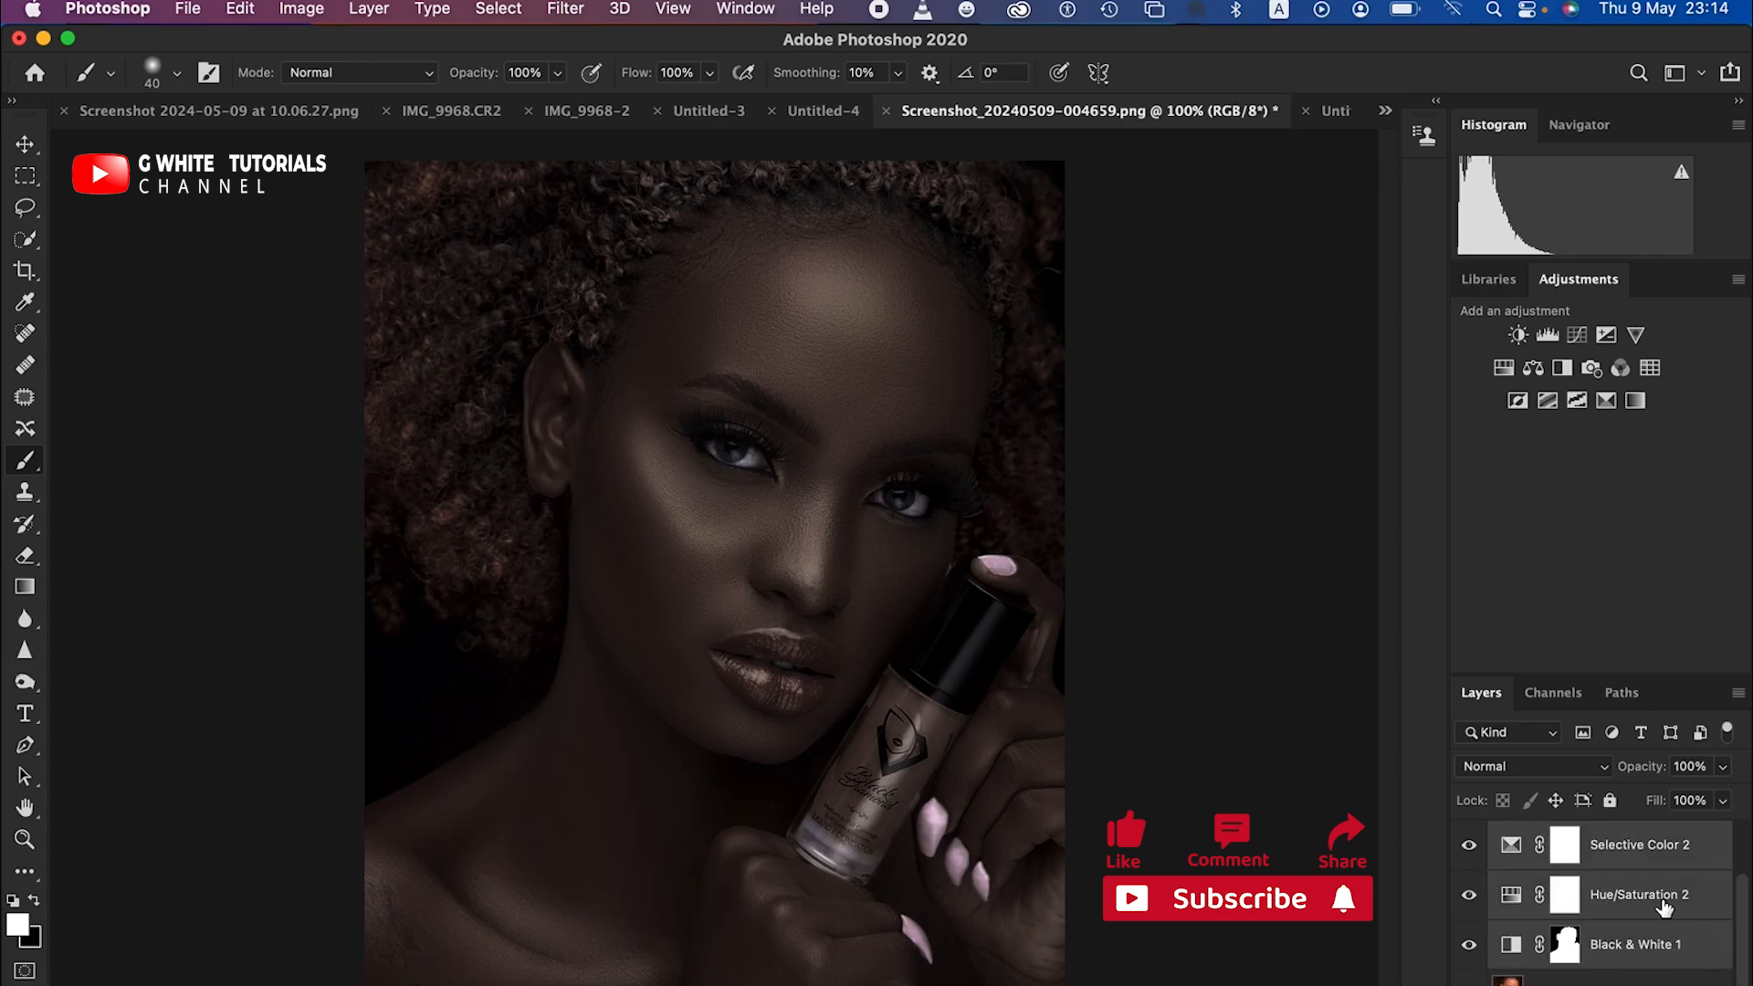
key(super+g)
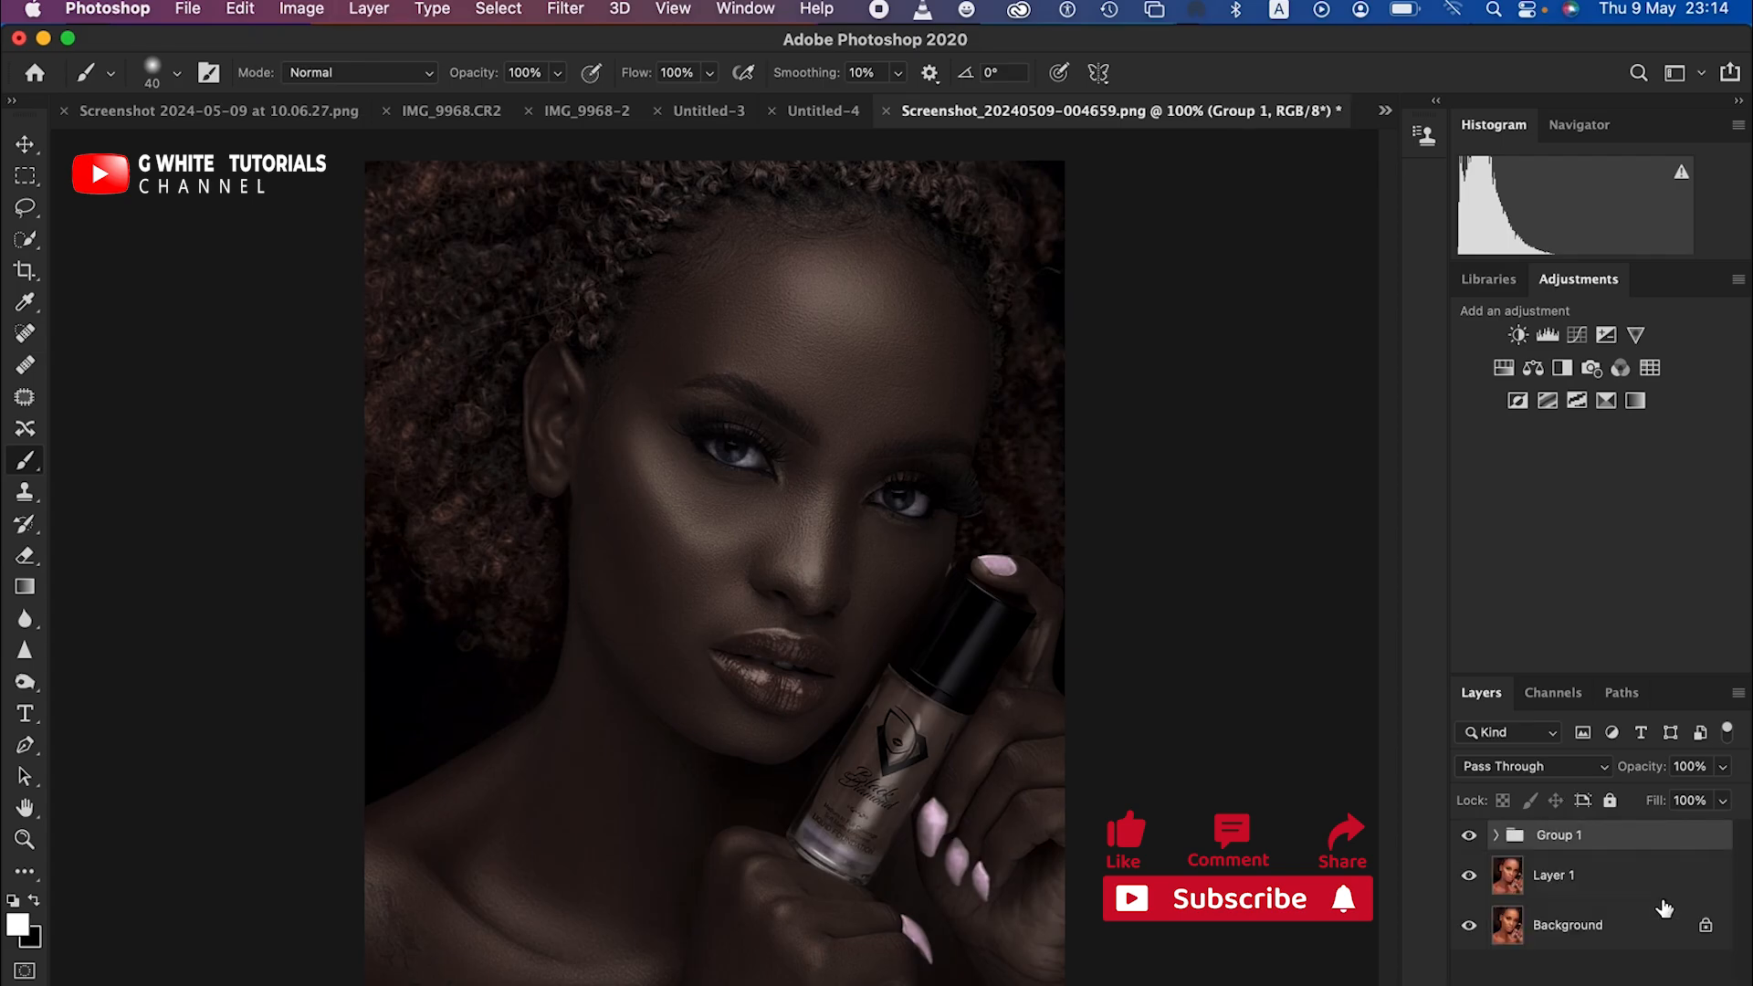
Toggle the adjustment group's visibility repeatedly to compare the portrait before and after, leaving the group shown.
click(1470, 836)
click(1470, 836)
click(1471, 836)
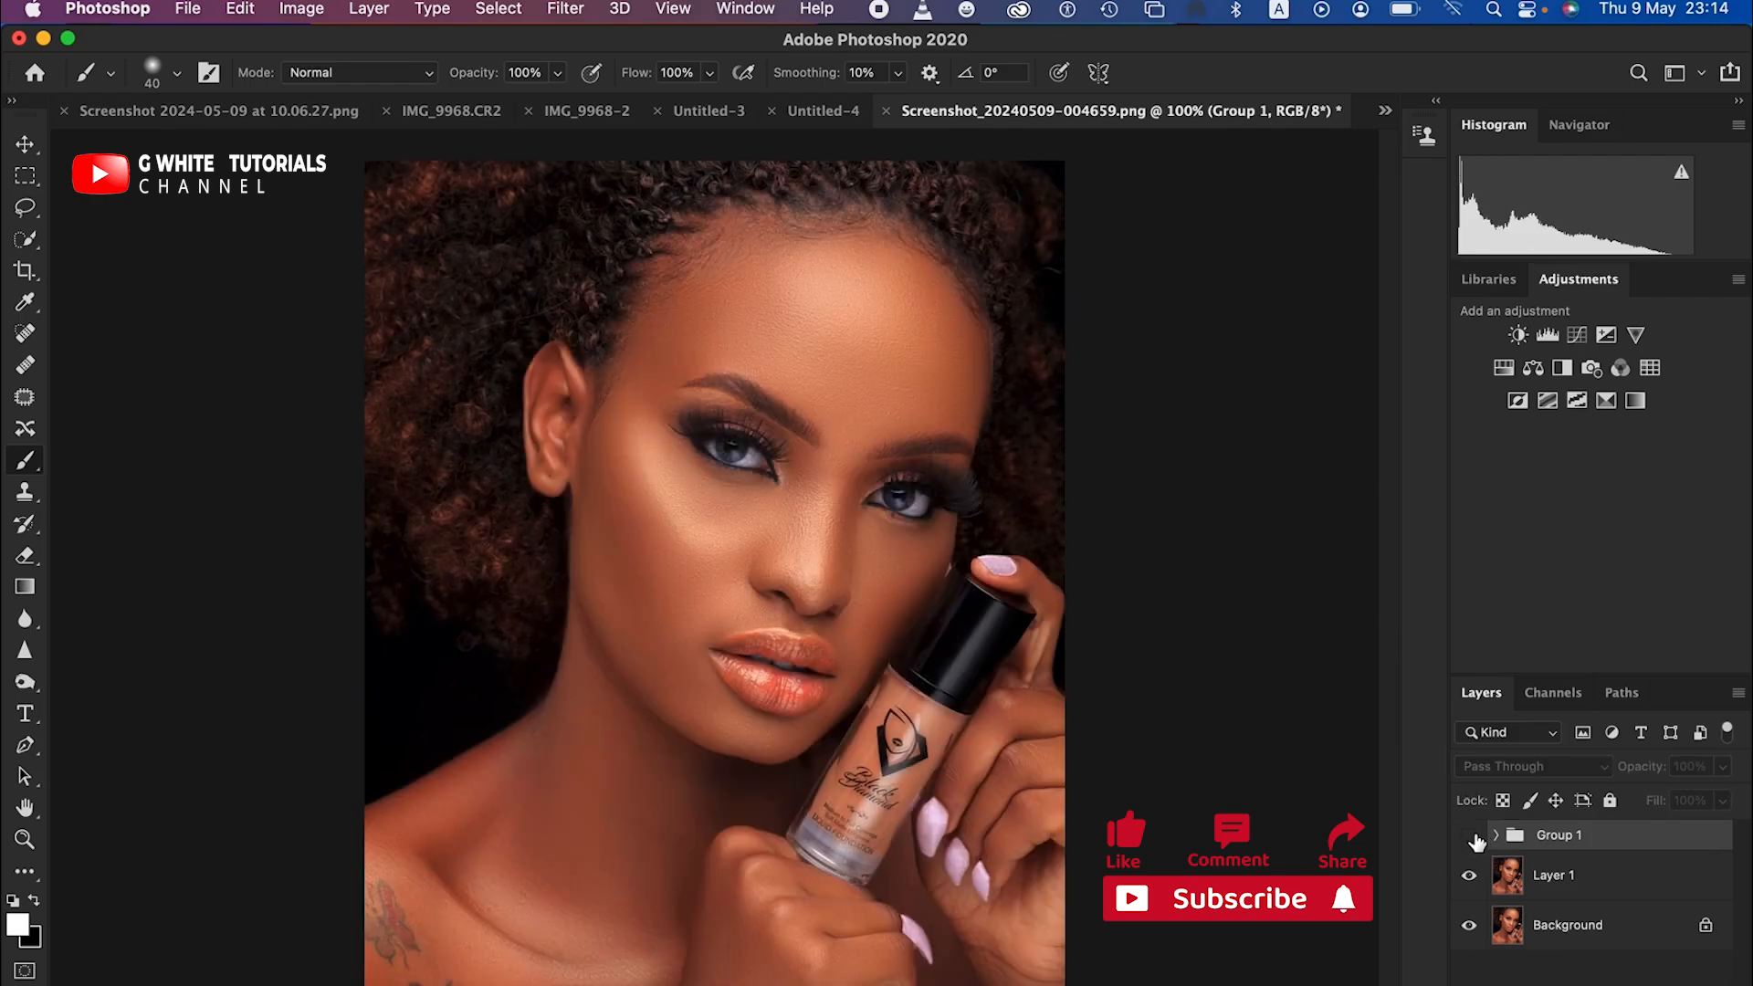
click(1470, 837)
click(1470, 836)
click(1470, 837)
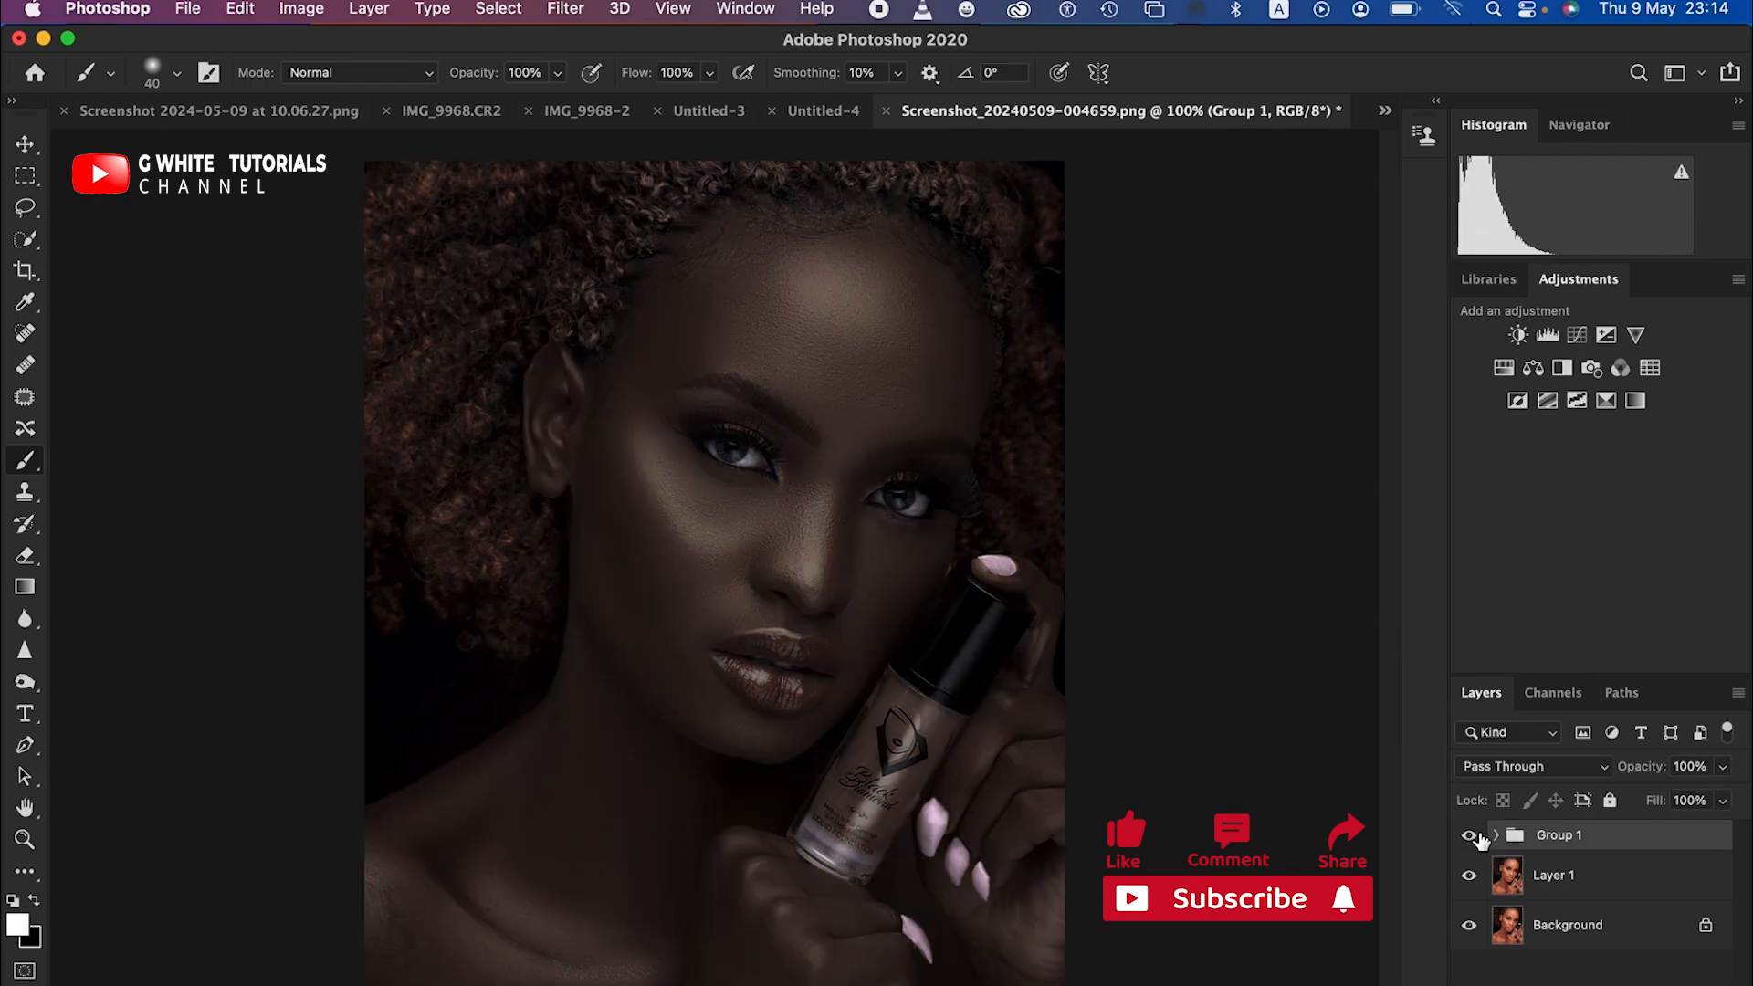
click(1471, 837)
click(1472, 836)
click(1471, 837)
click(1472, 836)
click(1472, 836)
click(1472, 836)
click(1472, 836)
click(1471, 836)
click(1471, 836)
click(1471, 837)
click(1471, 836)
click(1472, 836)
click(1481, 834)
click(1481, 834)
click(1481, 834)
click(1480, 834)
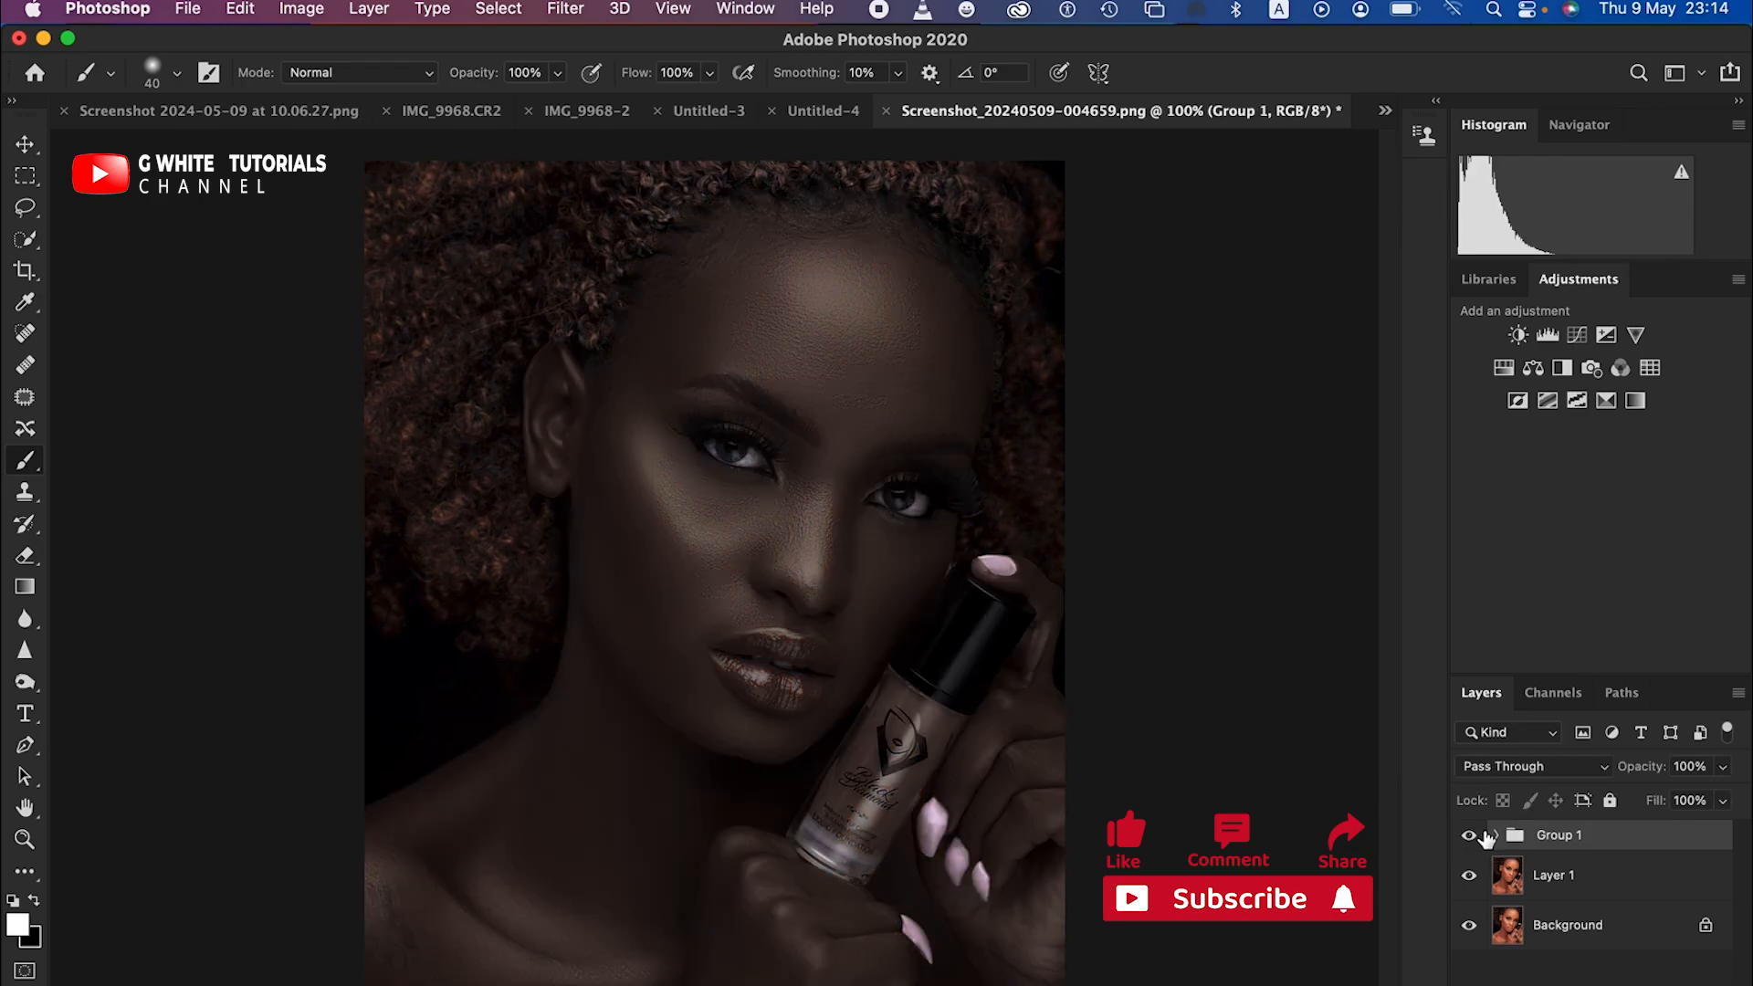